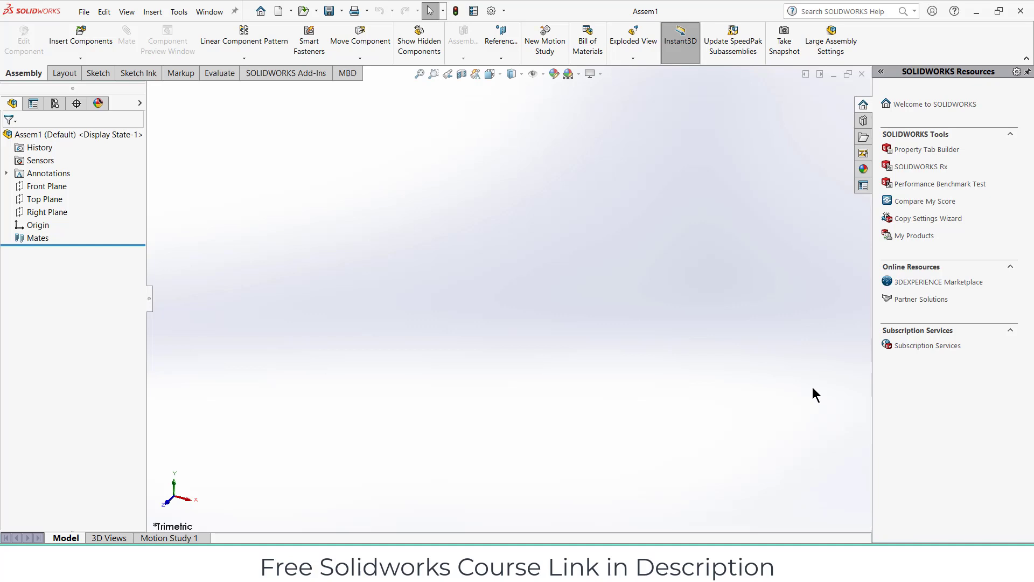
Add in Toolbox from the Design Library and open its ANSI Metric Power Transmission gears.
{"action": "left_click", "coordinate": [864, 121]}
{"action": "left_click", "coordinate": [917, 119]}
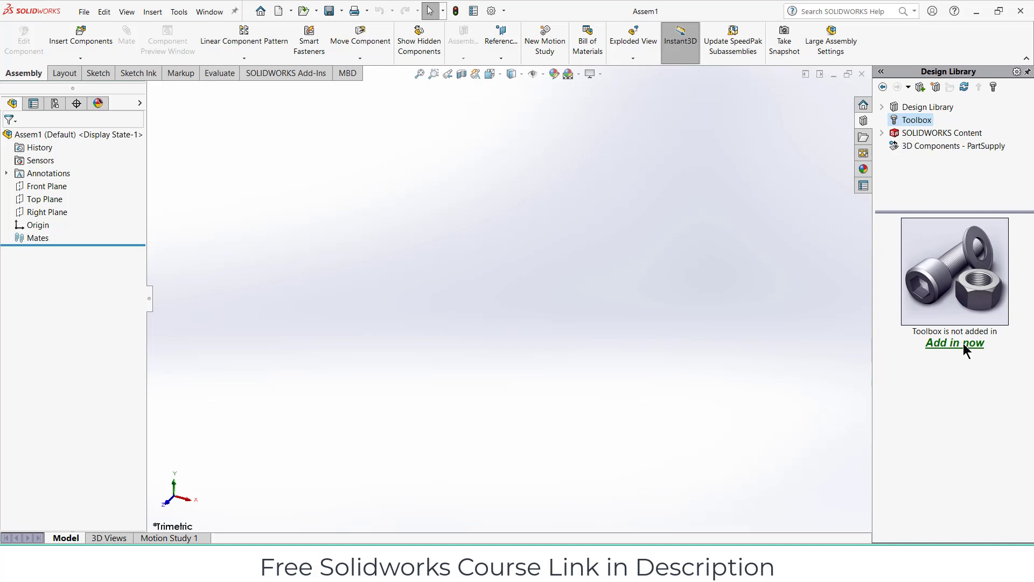
{"action": "left_click", "coordinate": [964, 344]}
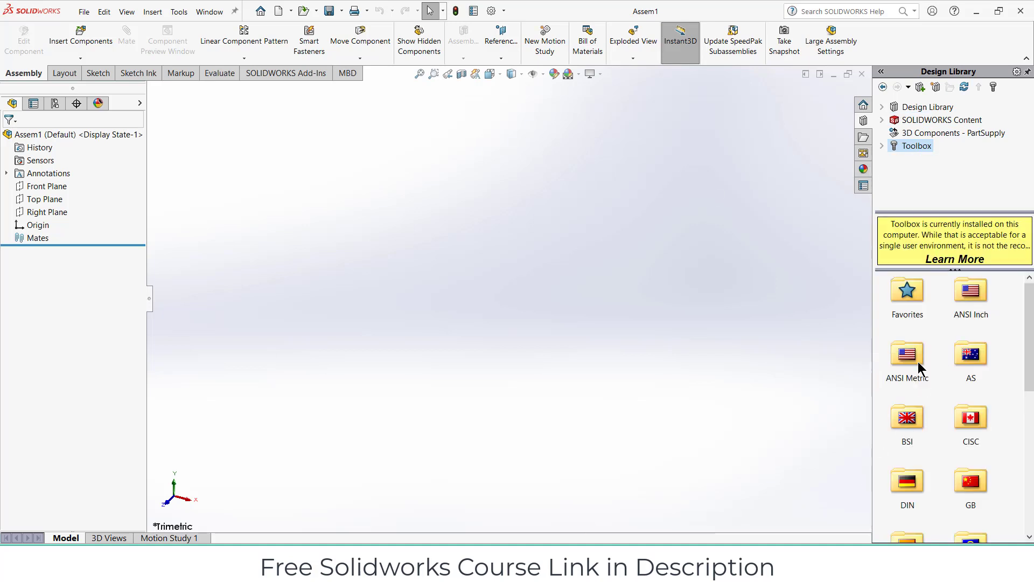
{"action": "double_click", "coordinate": [918, 360]}
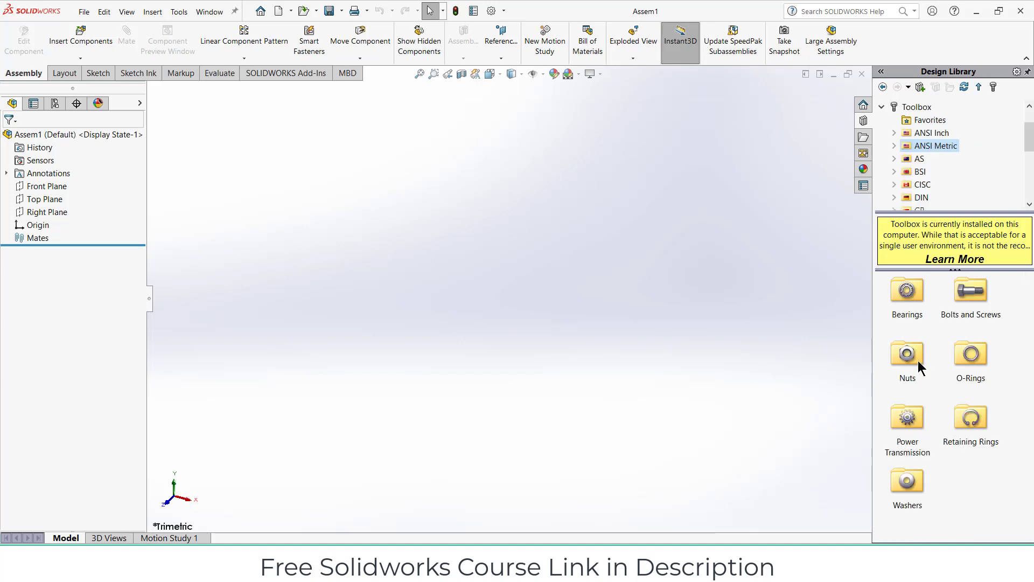
{"action": "double_click", "coordinate": [918, 408]}
{"action": "double_click", "coordinate": [913, 302]}
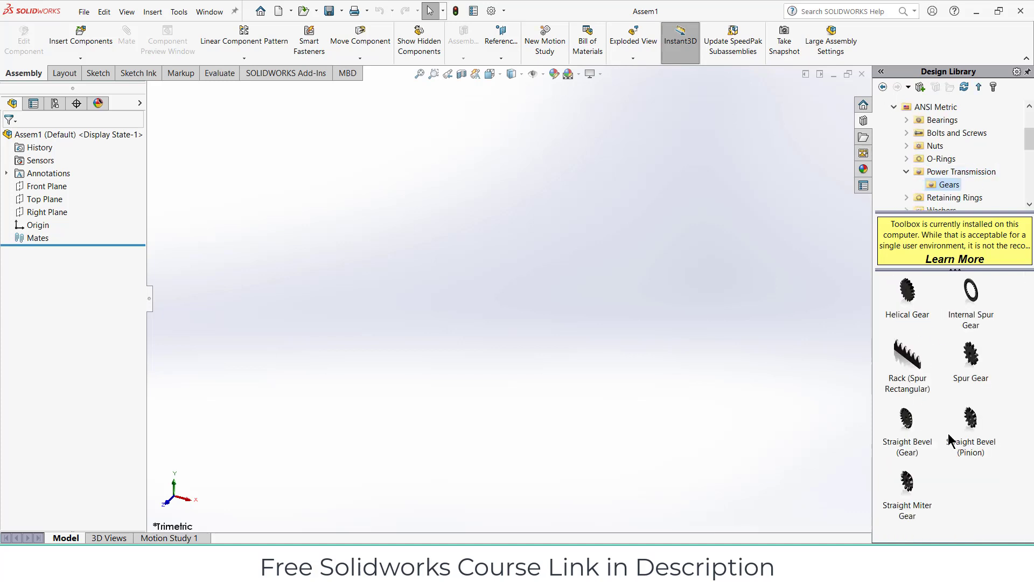
Insert one ANSI Metric spur gear with 40 teeth into the assembly.
{"action": "mouse_move", "coordinate": [974, 362]}
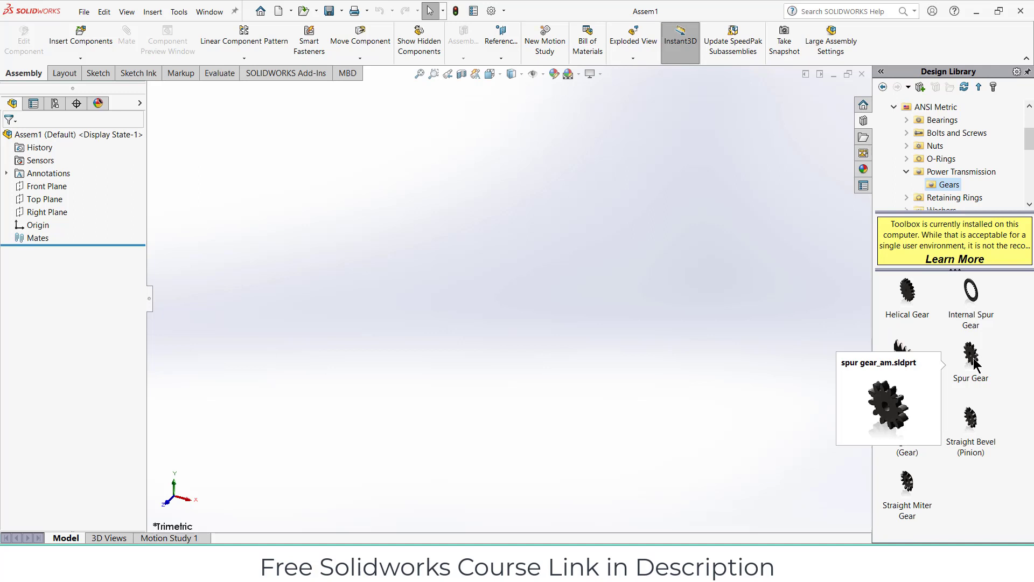
{"action": "mouse_move", "coordinate": [905, 302]}
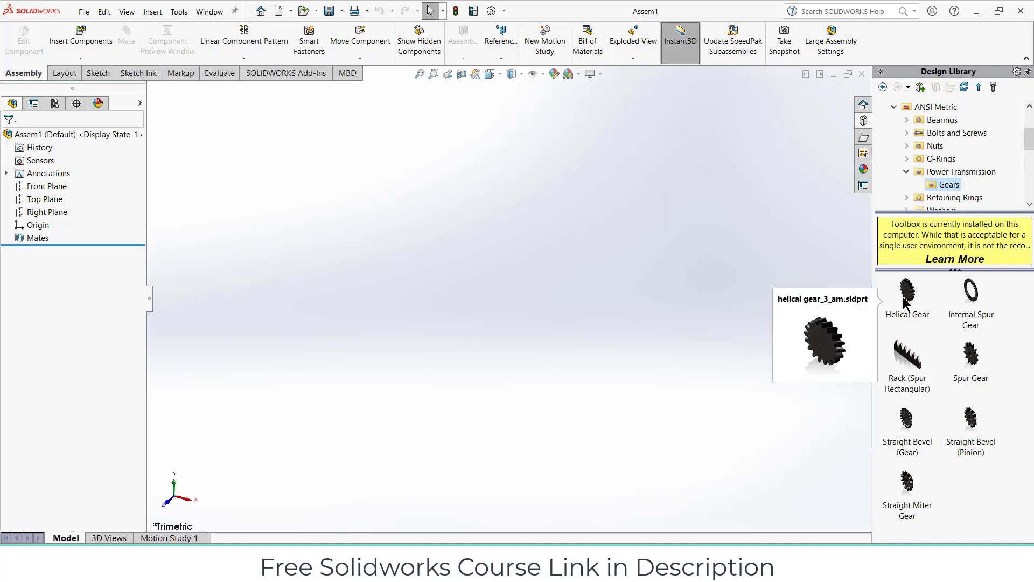
{"action": "left_click_drag", "start_coordinate": [974, 368], "coordinate": [472, 305]}
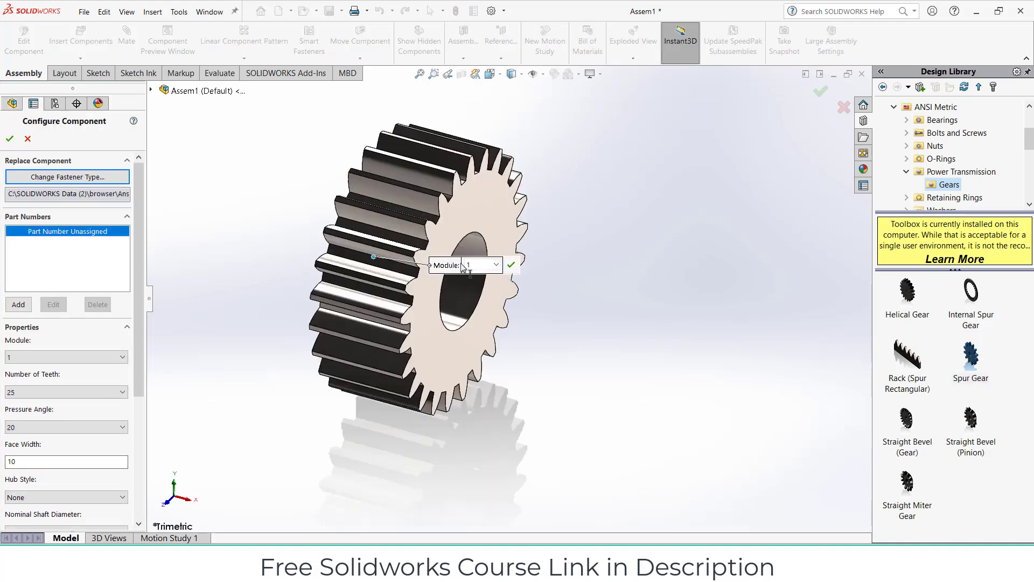
{"action": "left_click", "coordinate": [69, 391]}
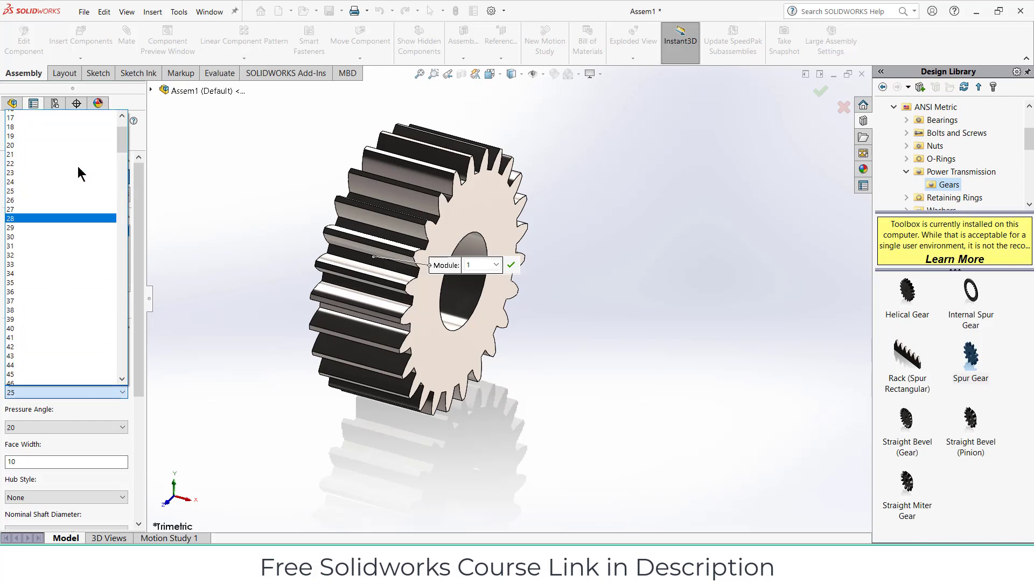
{"action": "scroll", "coordinate": [77, 175], "scroll_direction": "up", "scroll_amount": 3}
{"action": "scroll", "coordinate": [76, 177], "scroll_direction": "down", "scroll_amount": 4}
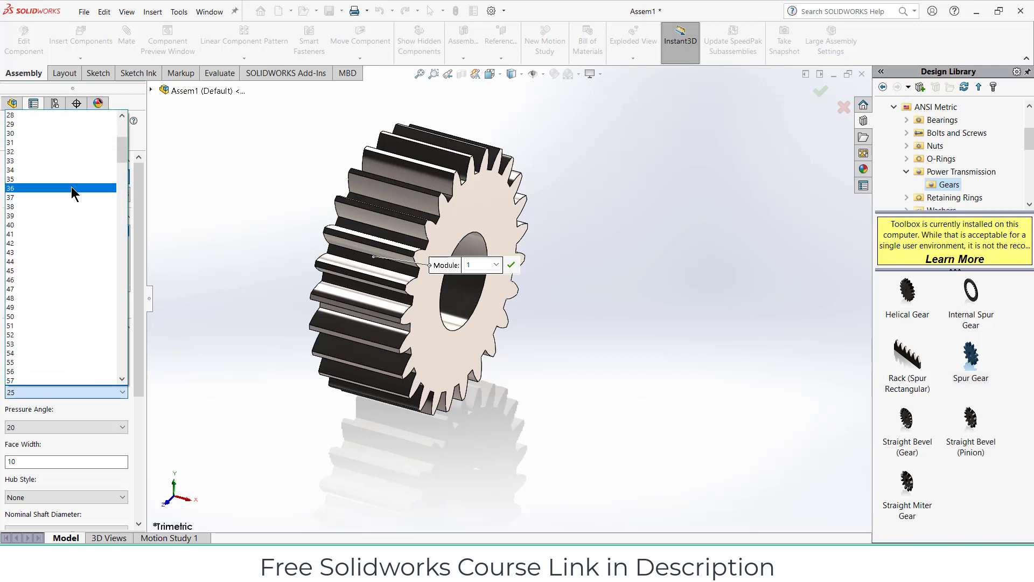
{"action": "left_click", "coordinate": [57, 222]}
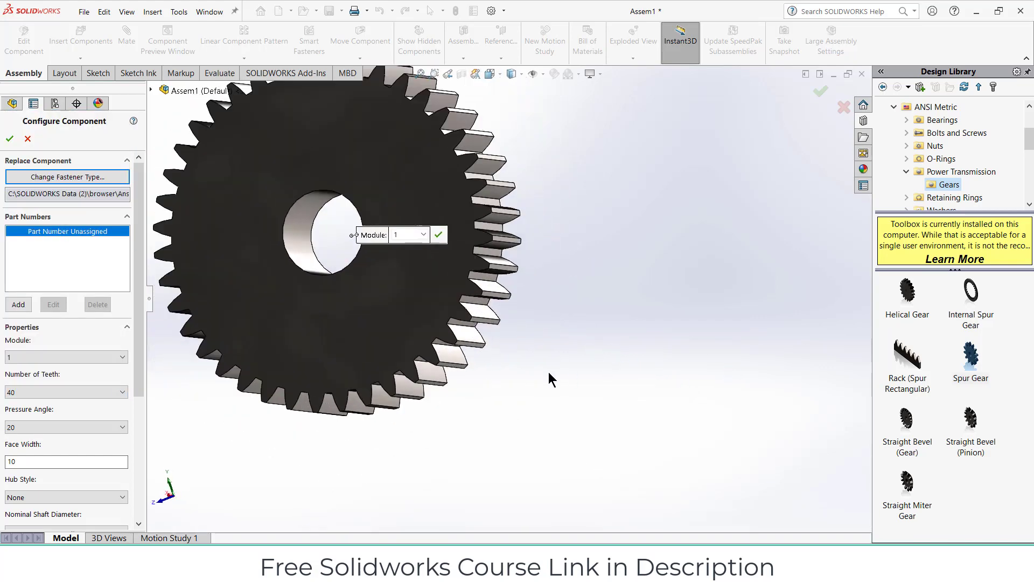
{"action": "left_click_drag", "start_coordinate": [140, 351], "coordinate": [131, 444]}
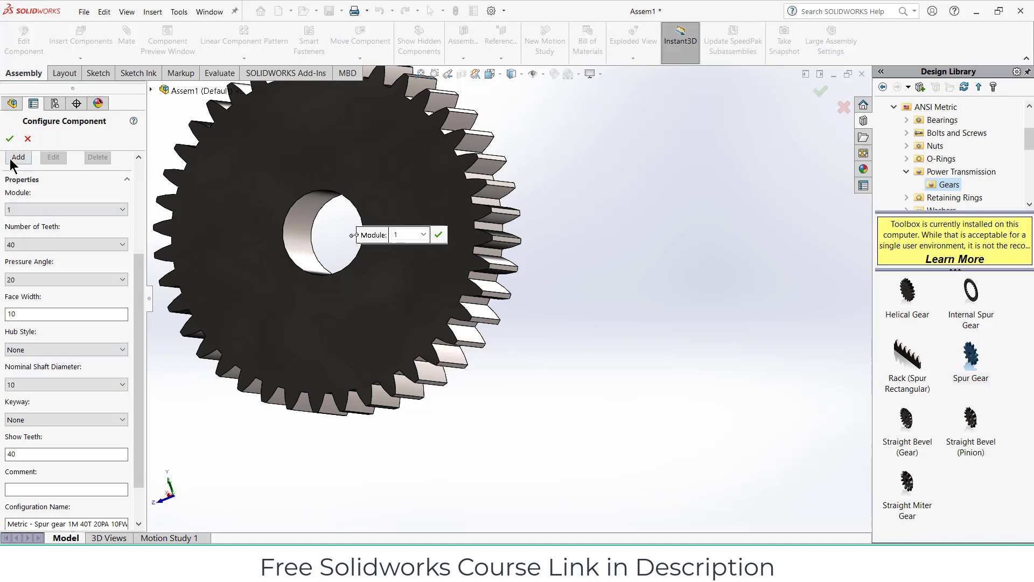
{"action": "left_click", "coordinate": [10, 140]}
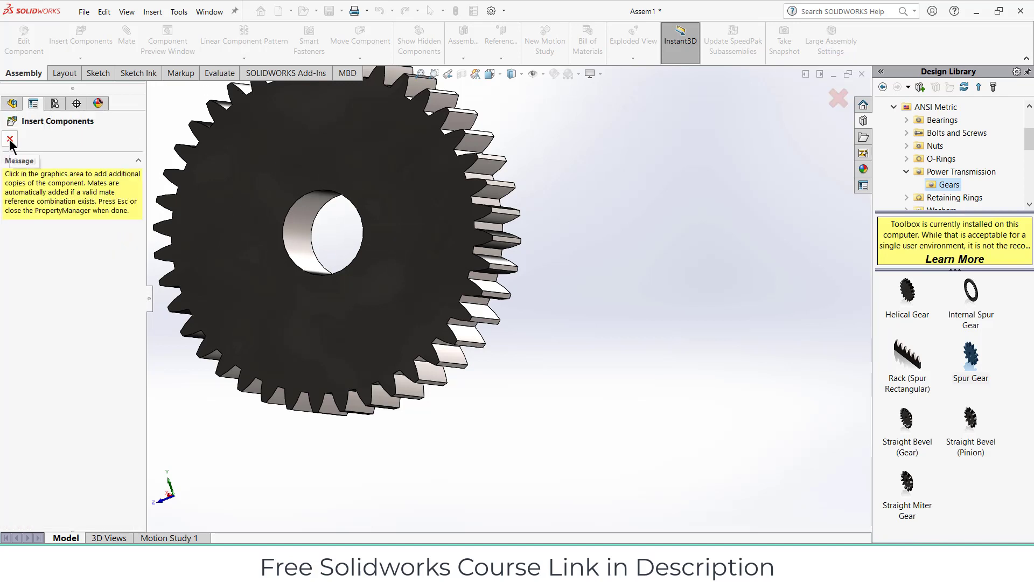
{"action": "left_click", "coordinate": [10, 138]}
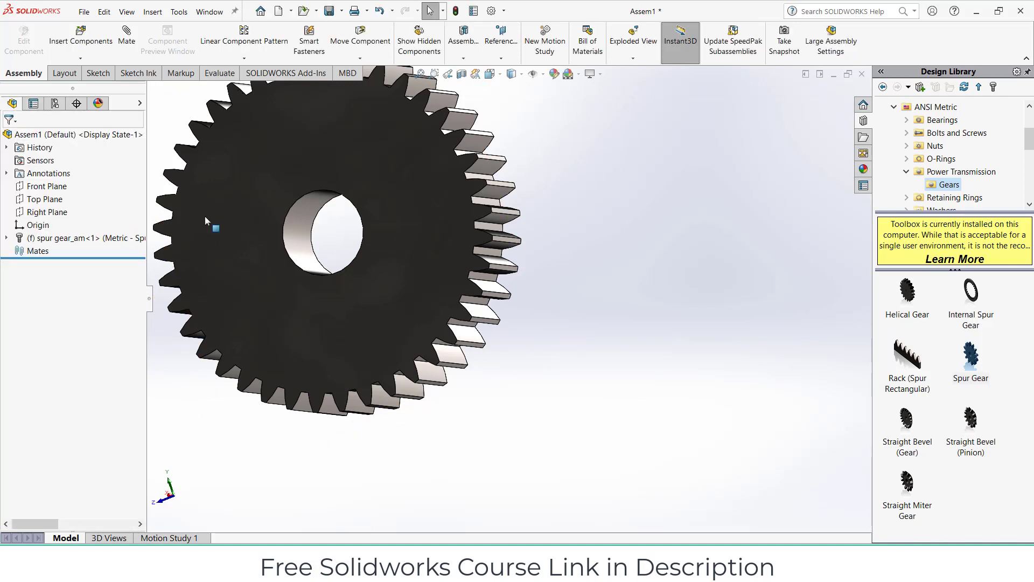
View the gear face straight on and place a second spur gear beside the first one.
{"action": "left_click", "coordinate": [435, 276]}
{"action": "key", "text": "ctrl+8"}
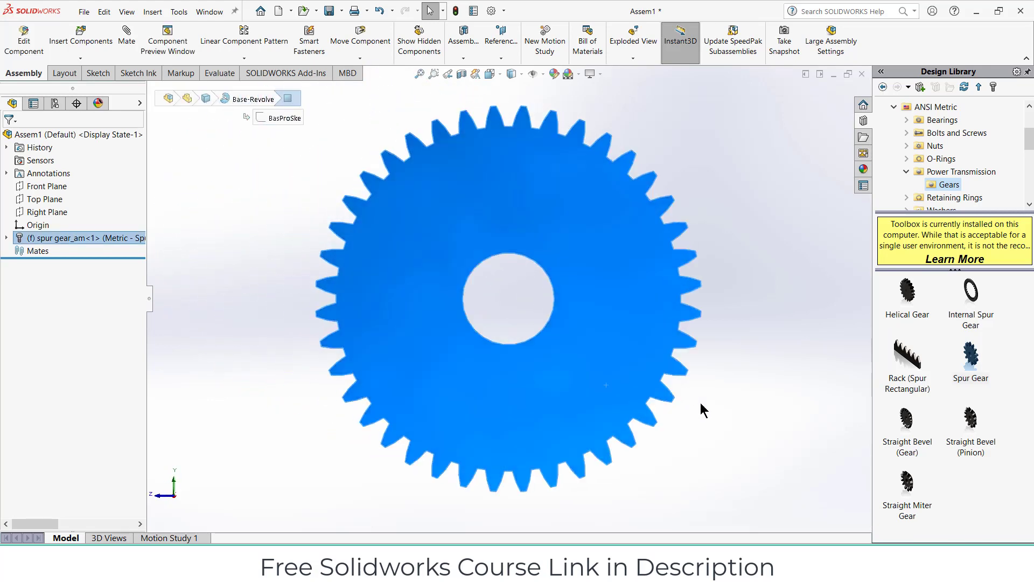
{"action": "left_click", "coordinate": [772, 444]}
{"action": "left_click_drag", "start_coordinate": [975, 365], "coordinate": [753, 282]}
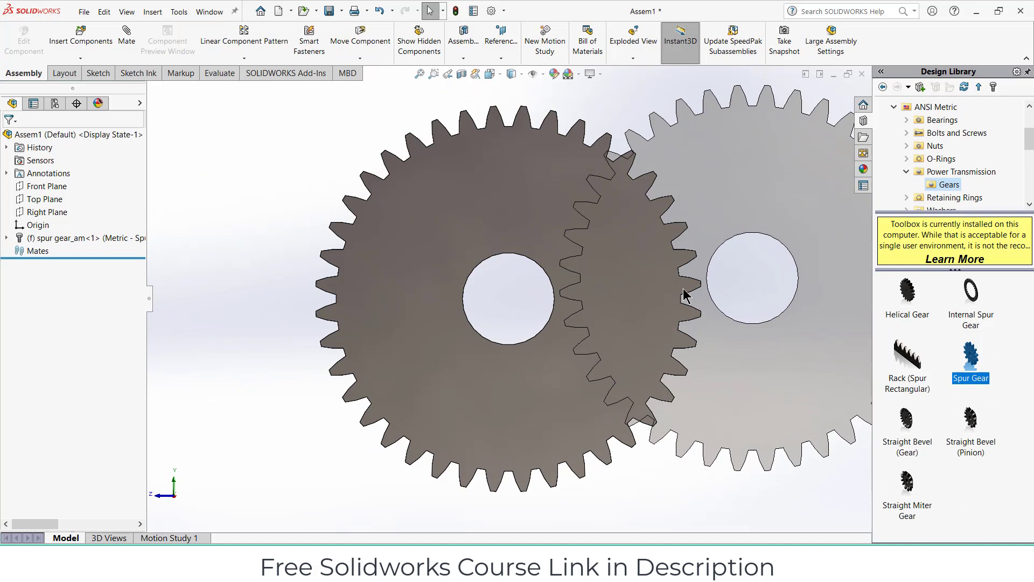
{"action": "left_click_drag", "start_coordinate": [683, 295], "coordinate": [684, 292]}
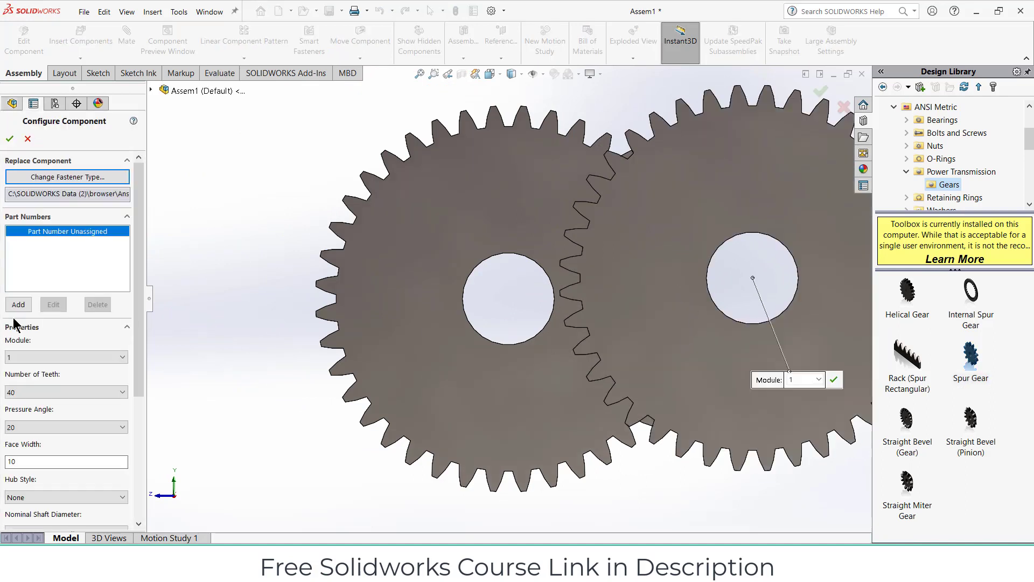
Set the second gear's number of teeth to 10, keeping module 1.
{"action": "left_click", "coordinate": [42, 393]}
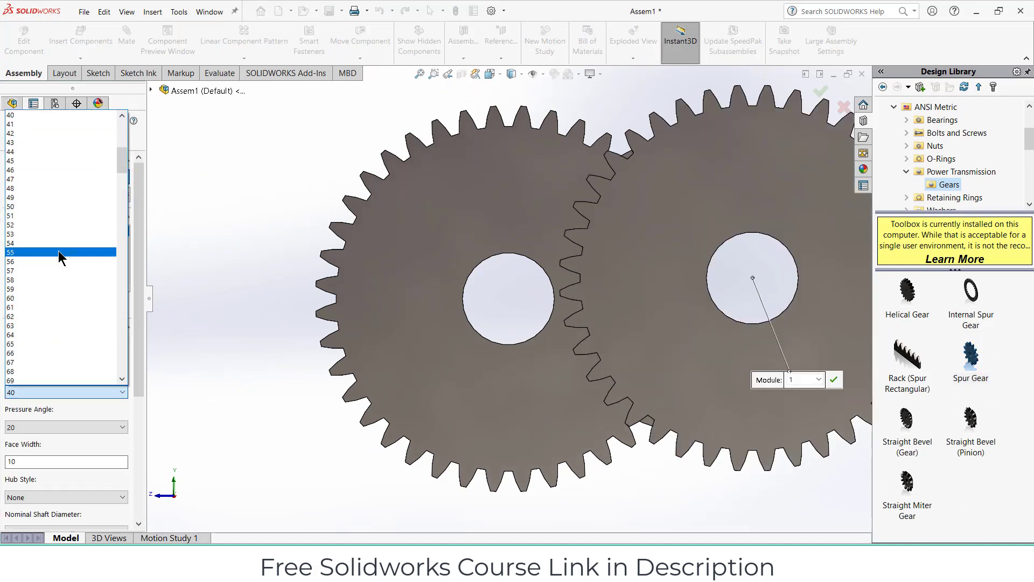
{"action": "scroll", "coordinate": [61, 257], "scroll_direction": "up", "scroll_amount": 10}
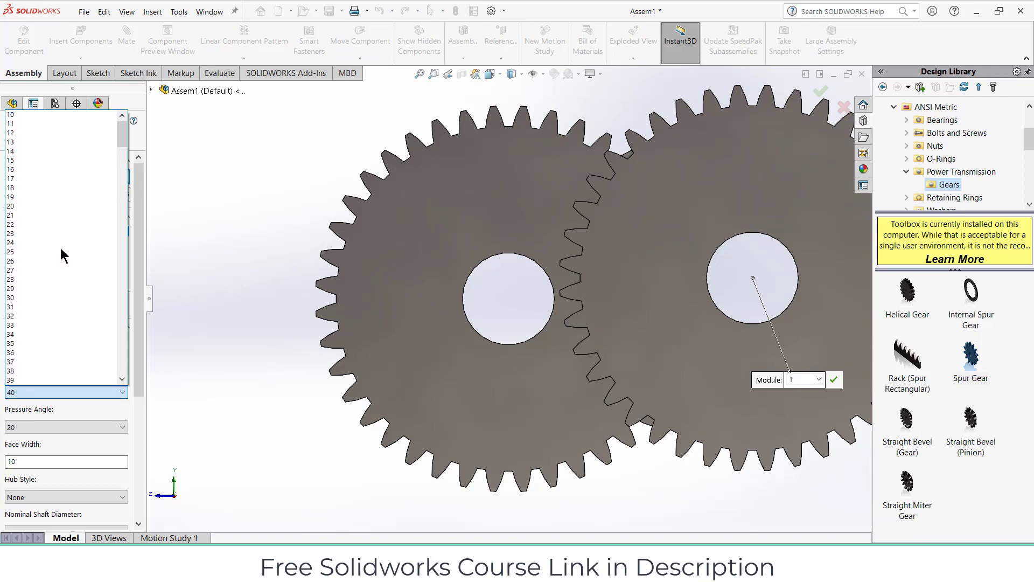
{"action": "left_click", "coordinate": [48, 116]}
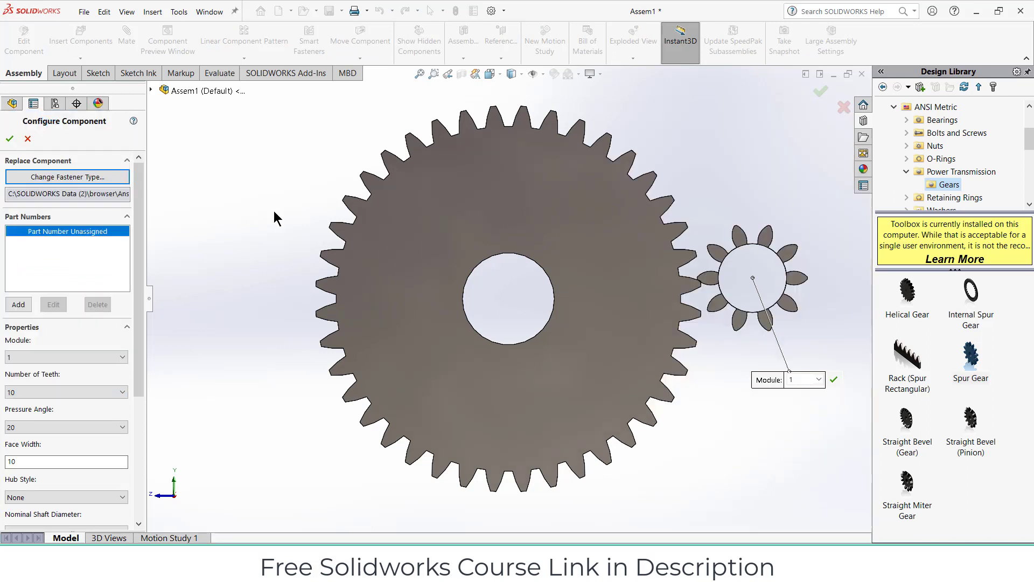
{"action": "left_click", "coordinate": [54, 357]}
{"action": "left_click", "coordinate": [56, 375]}
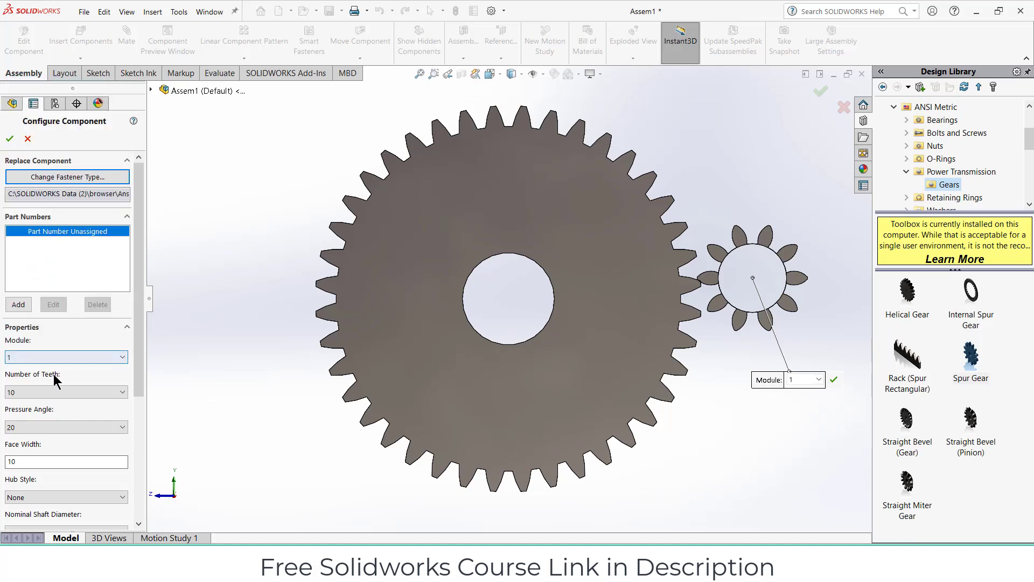
Set the second gear to 20 teeth, finish inserting it, and move it outward so its teeth meet the large gear's teeth.
{"action": "left_click", "coordinate": [61, 392]}
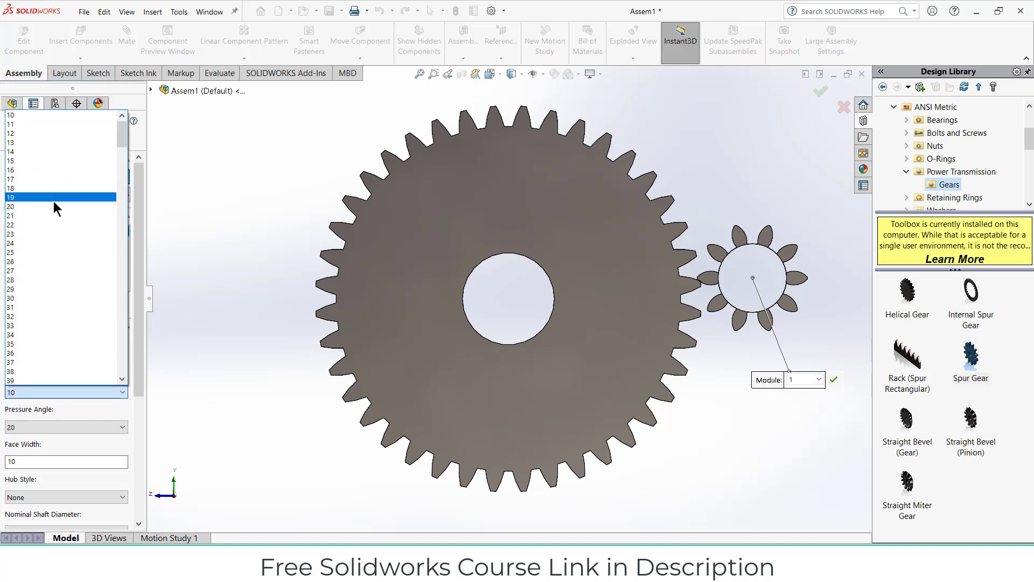
{"action": "left_click", "coordinate": [52, 206]}
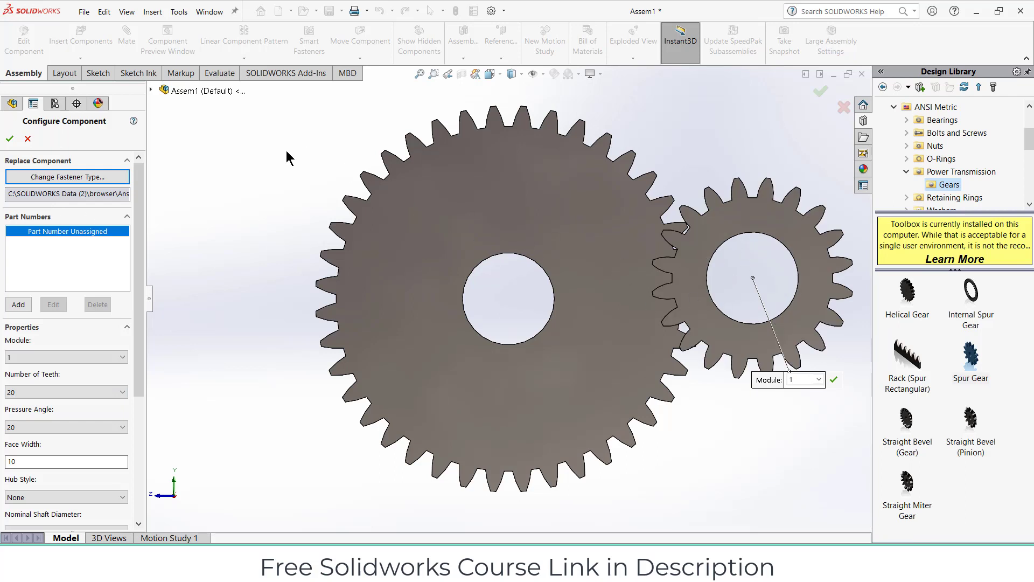
{"action": "left_click", "coordinate": [9, 138]}
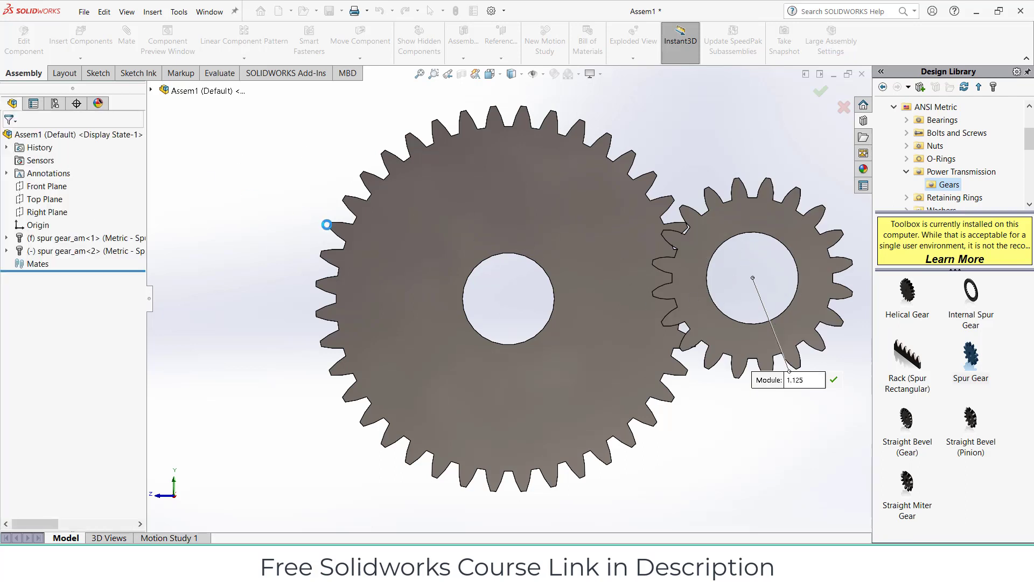
{"action": "left_click", "coordinate": [10, 139]}
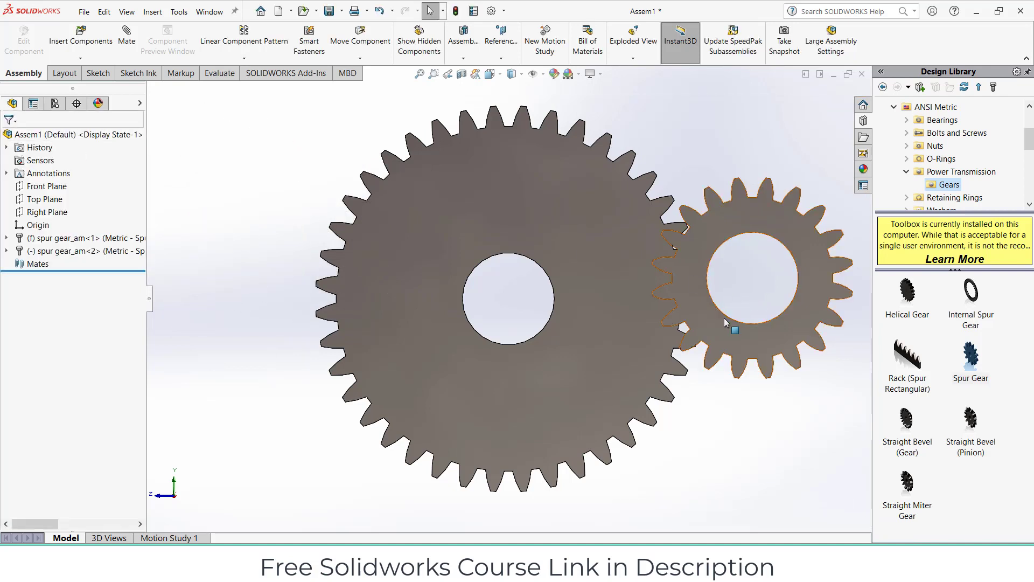
{"action": "mouse_move", "coordinate": [756, 341]}
{"action": "left_mouse_down"}
{"action": "mouse_move", "coordinate": [780, 348]}
{"action": "mouse_move", "coordinate": [756, 321]}
{"action": "left_mouse_up"}
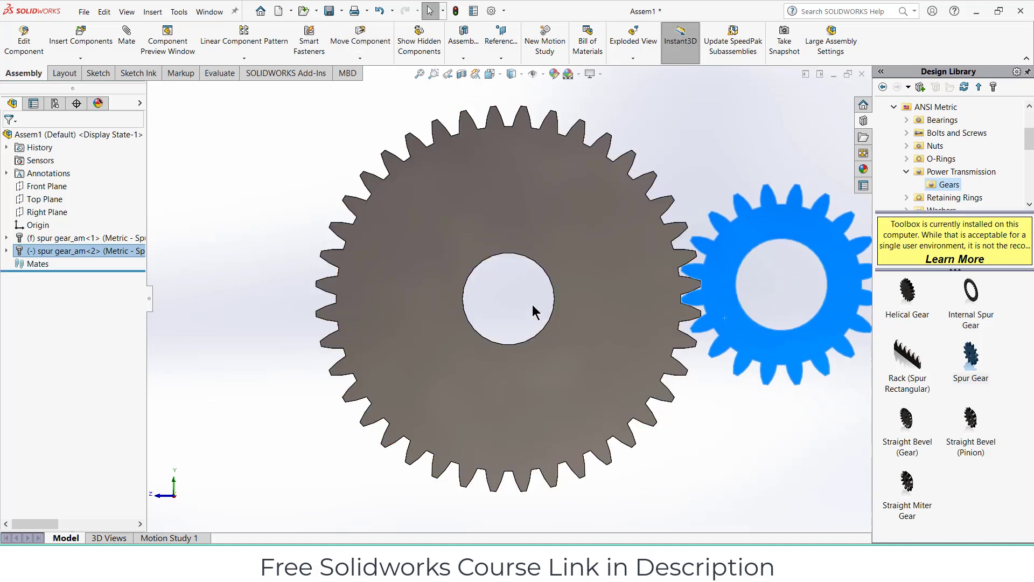
Measure the bore diameters of the small gear and the large gear.
{"action": "scroll", "coordinate": [176, 73], "scroll_direction": "down", "scroll_amount": 5}
{"action": "left_click", "coordinate": [195, 38]}
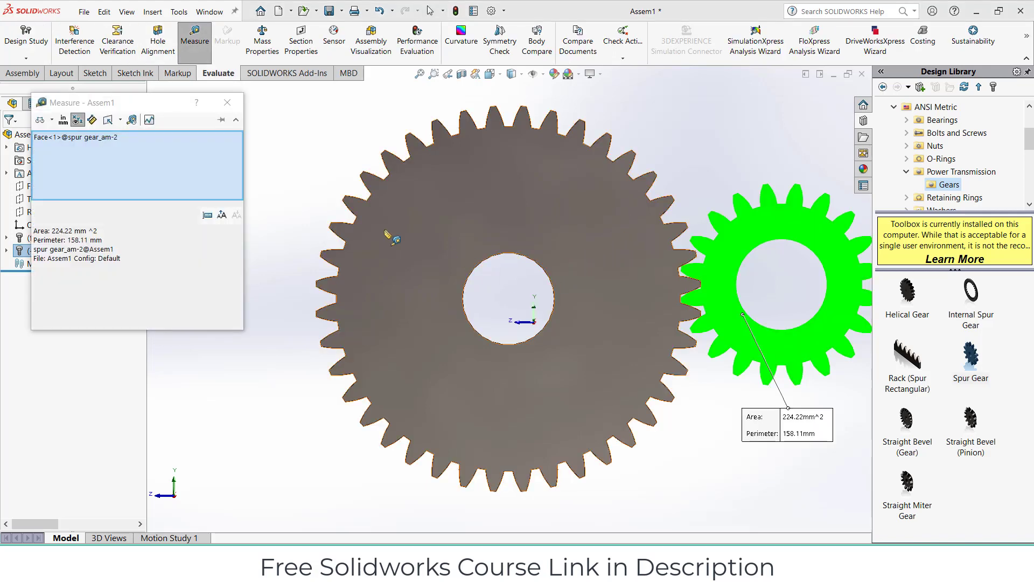
{"action": "right_click", "coordinate": [208, 176]}
{"action": "left_click", "coordinate": [231, 172]}
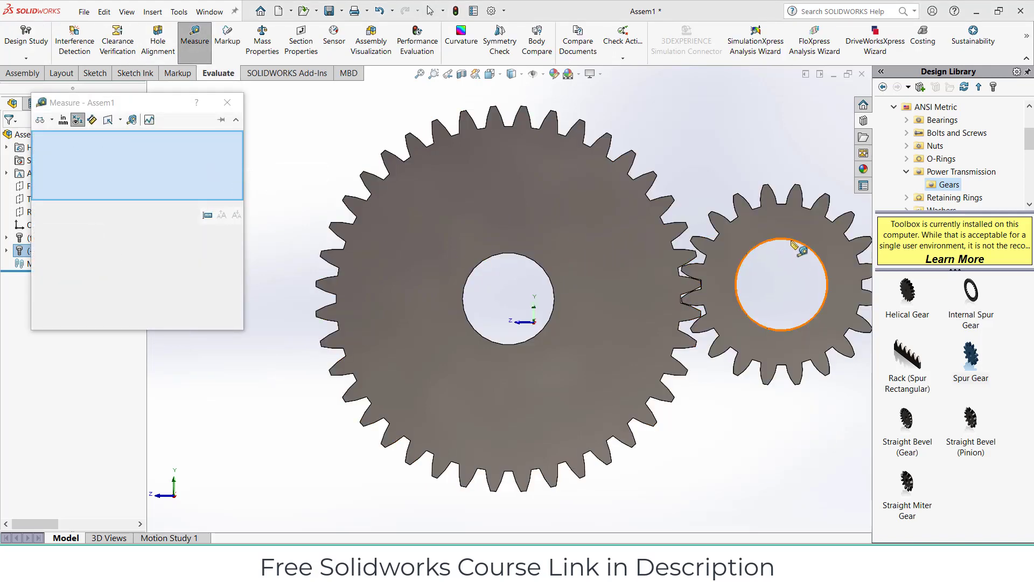
{"action": "left_click", "coordinate": [792, 242]}
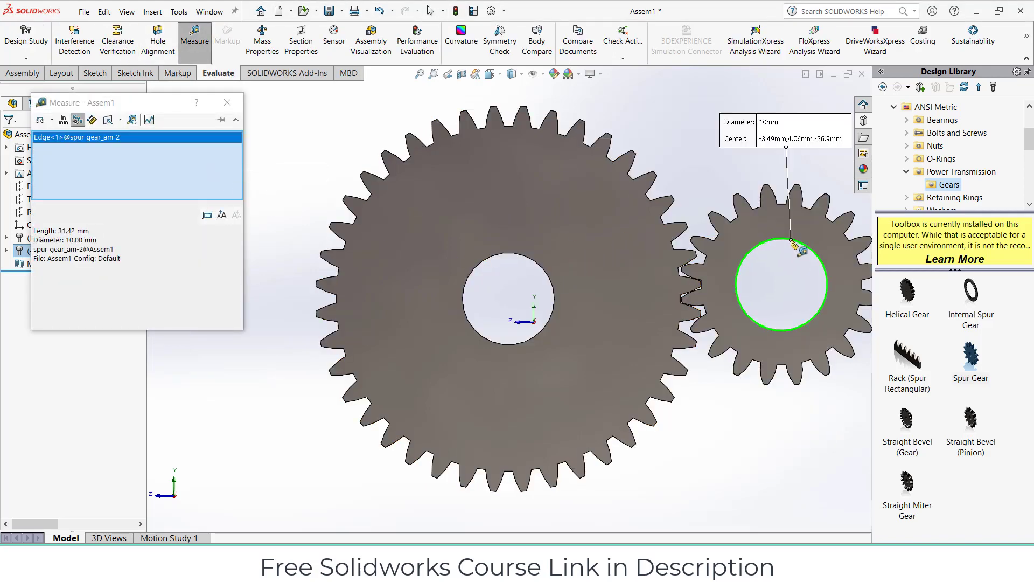
{"action": "right_click", "coordinate": [191, 162]}
{"action": "left_click", "coordinate": [221, 166]}
{"action": "left_click", "coordinate": [521, 256]}
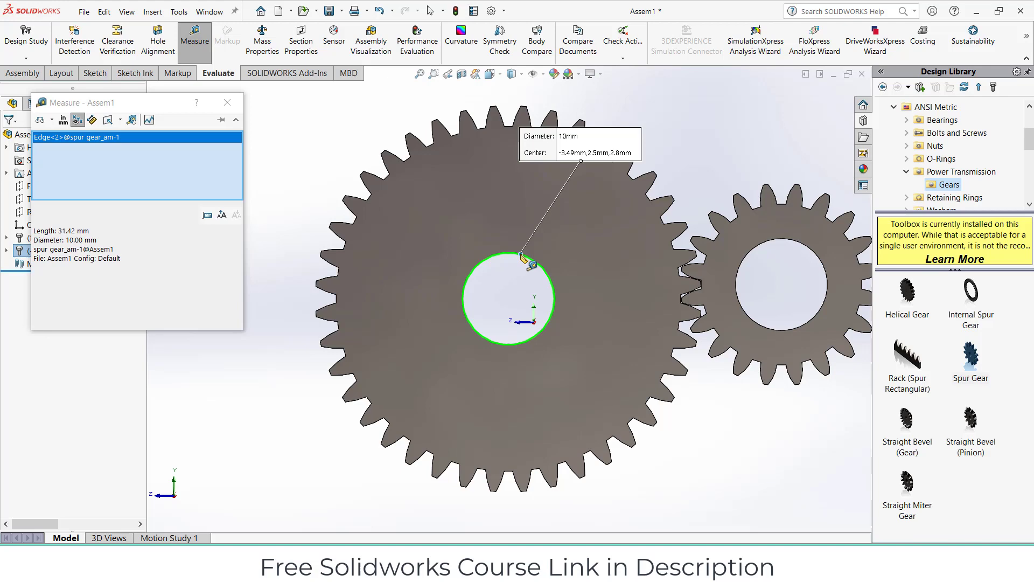
{"action": "left_click", "coordinate": [227, 103]}
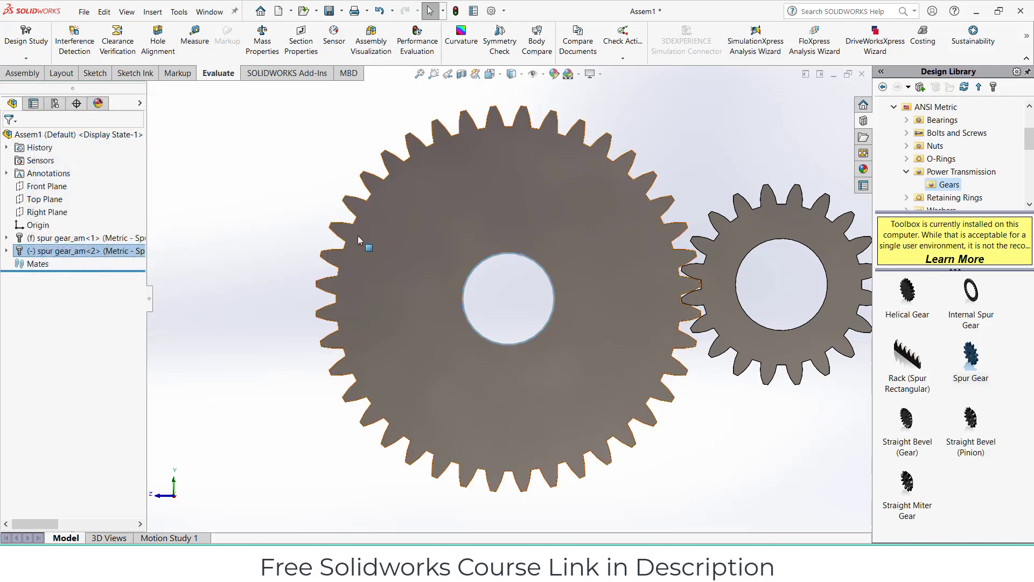
{"action": "left_click", "coordinate": [269, 221]}
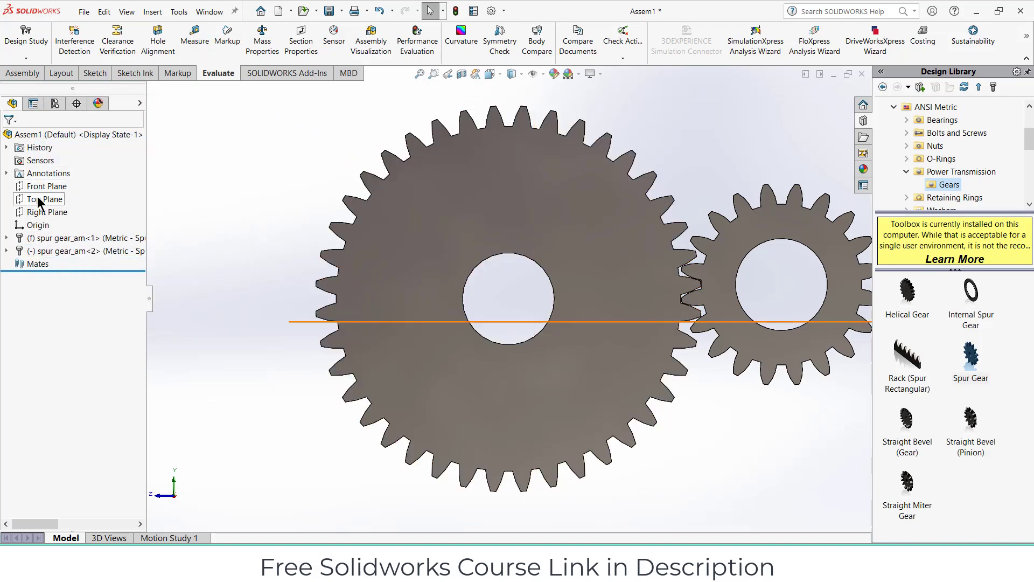
Start a sketch on the assembly's Top Plane and draw a horizontal centerline from the origin away from the gears.
{"action": "left_click", "coordinate": [43, 199]}
{"action": "left_click", "coordinate": [54, 162]}
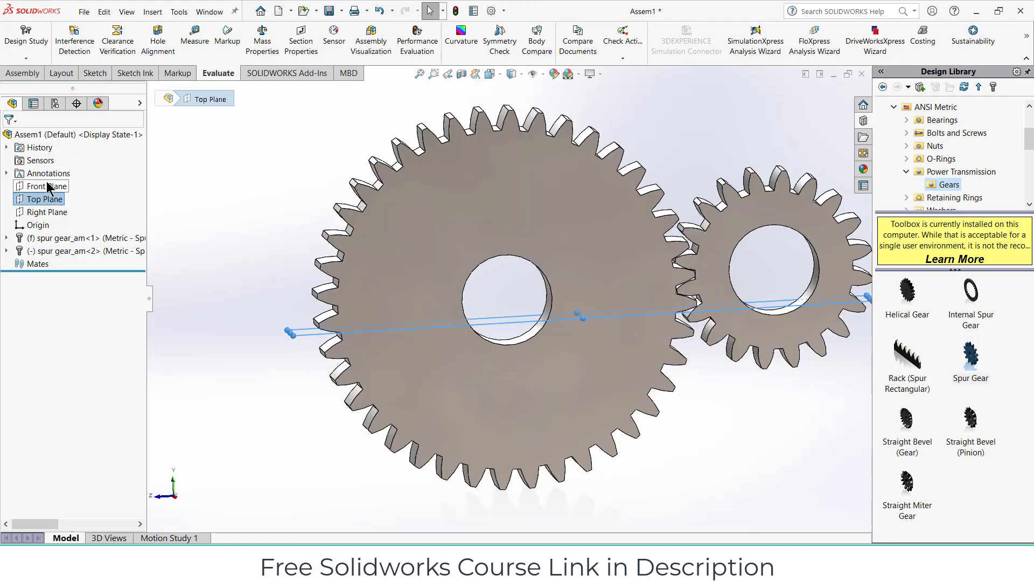
{"action": "left_click", "coordinate": [109, 29]}
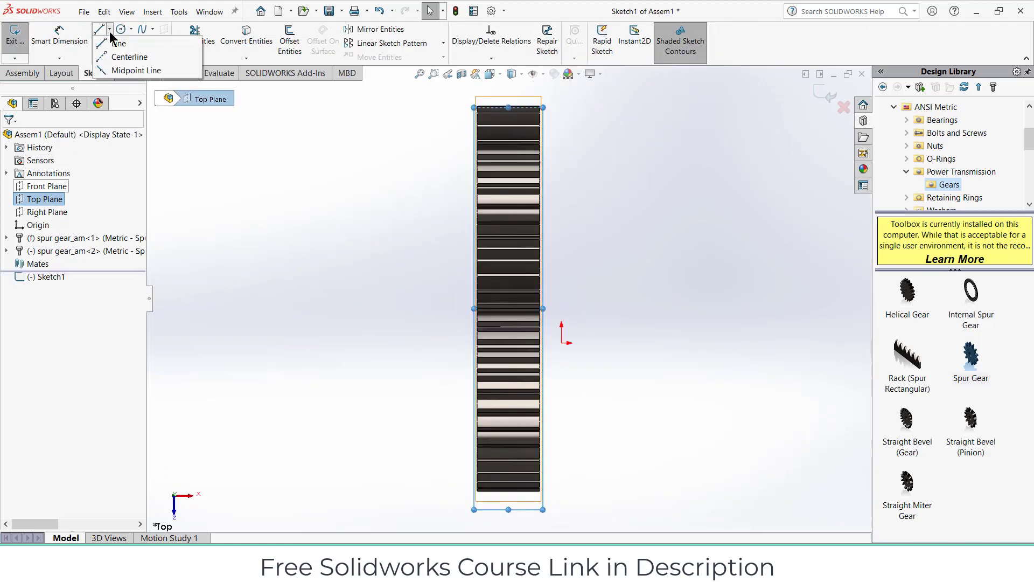
{"action": "left_click", "coordinate": [129, 57]}
{"action": "left_click", "coordinate": [562, 343]}
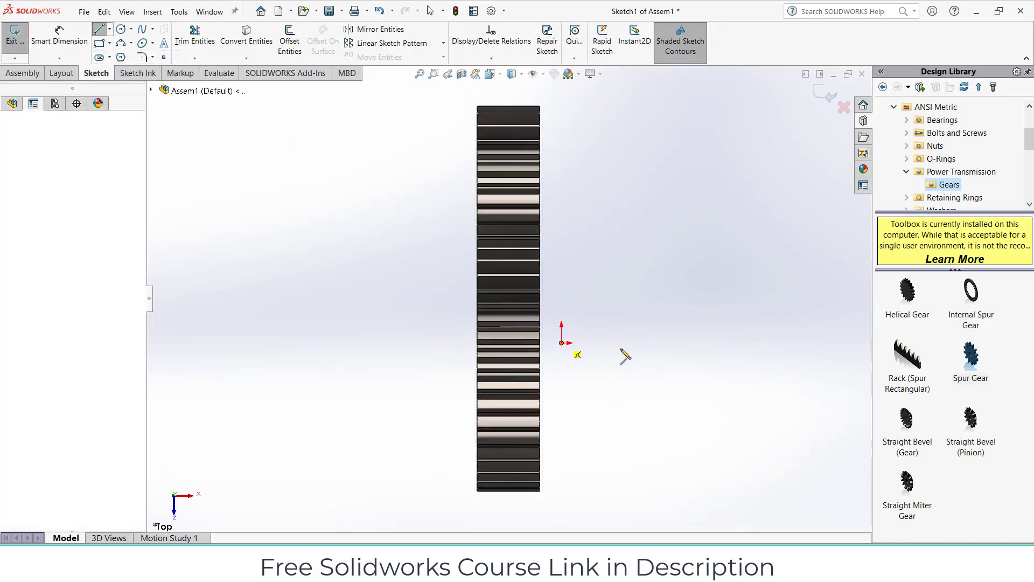
{"action": "left_click", "coordinate": [721, 343]}
{"action": "key", "text": "Escape"}
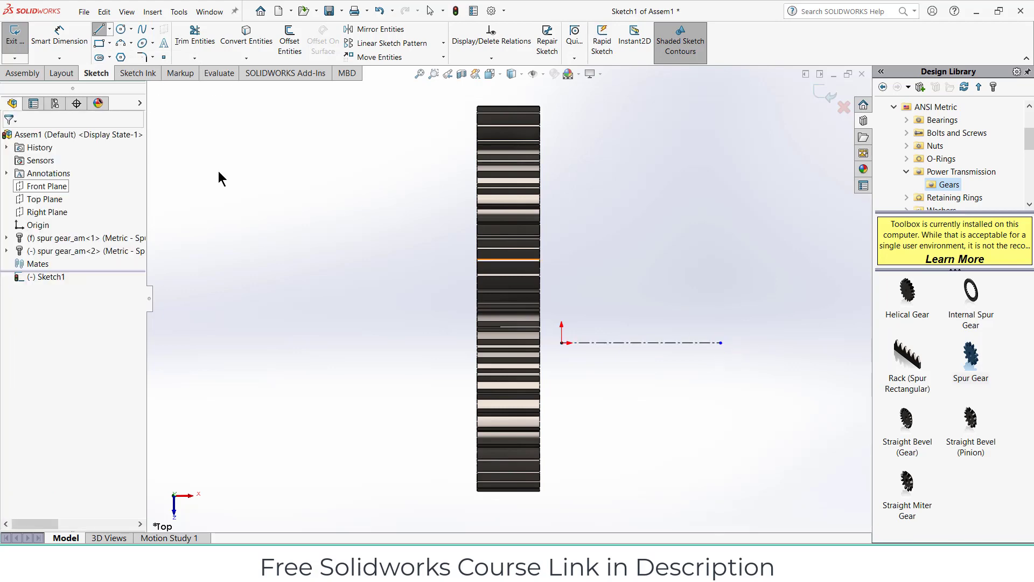
Draw a second horizontal centerline about 28 mm long beside the small gear, parallel to the first and starting in line with the origin.
{"action": "middle_click_drag", "start_coordinate": [525, 202], "coordinate": [568, 335]}
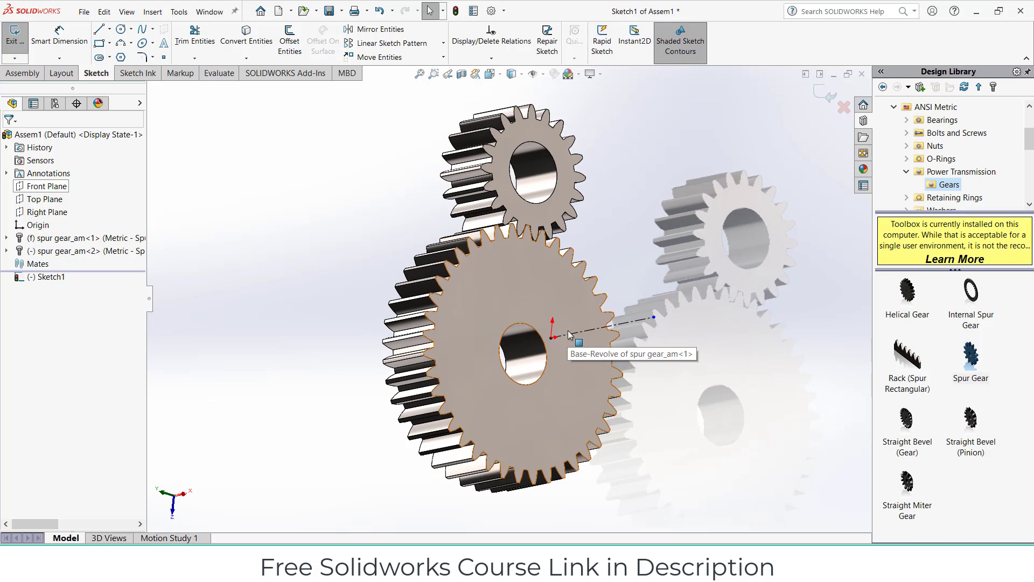
{"action": "key", "text": "ctrl+5"}
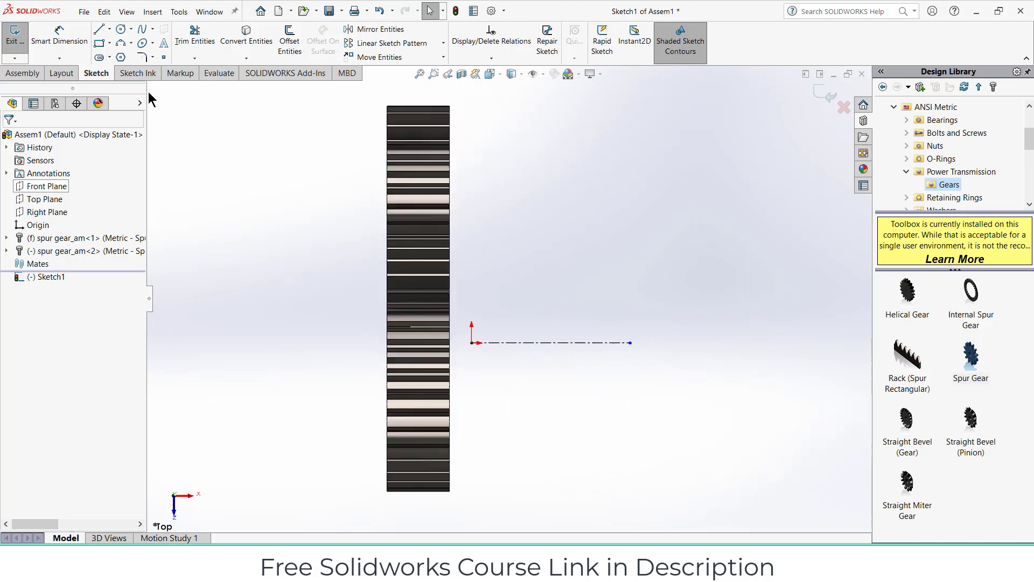
{"action": "left_click", "coordinate": [109, 29]}
{"action": "left_click", "coordinate": [118, 44]}
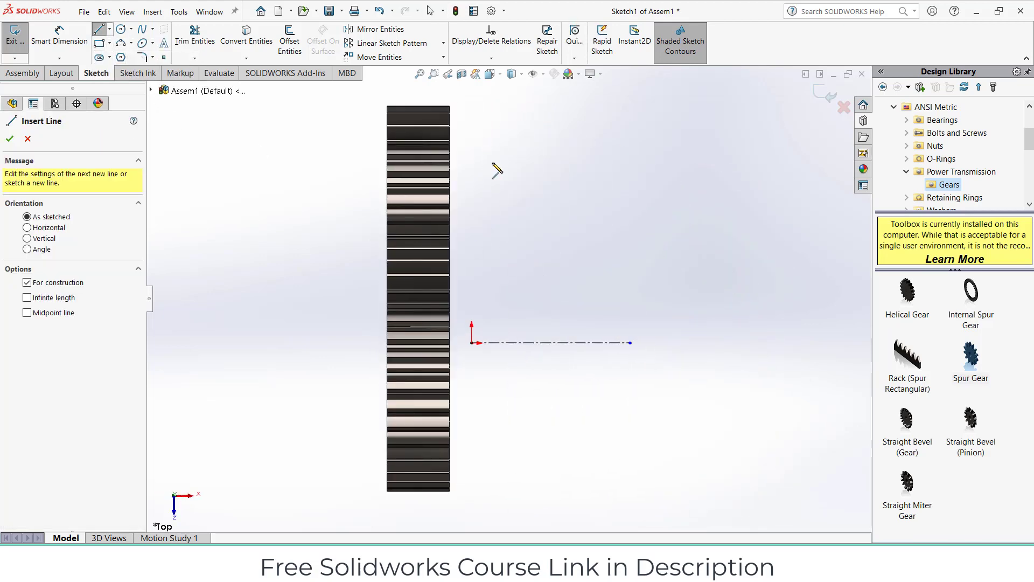
{"action": "left_click", "coordinate": [472, 164]}
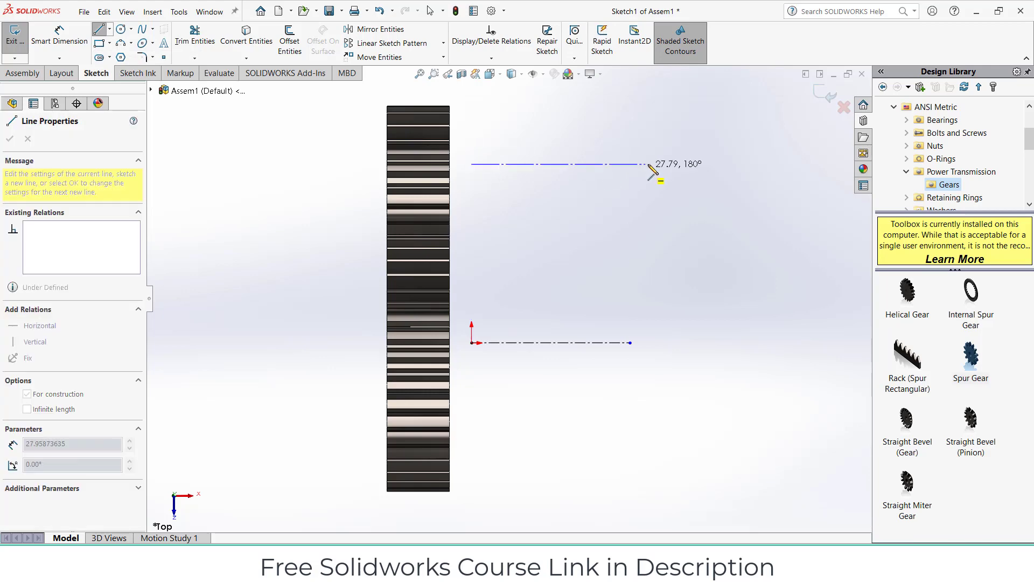
{"action": "left_click", "coordinate": [650, 164]}
{"action": "key", "text": "Escape"}
{"action": "key", "text": "Escape"}
Dimension the distance between the two centerlines to 30 mm and exit the sketch.
{"action": "middle_click_drag", "start_coordinate": [653, 162], "coordinate": [541, 207]}
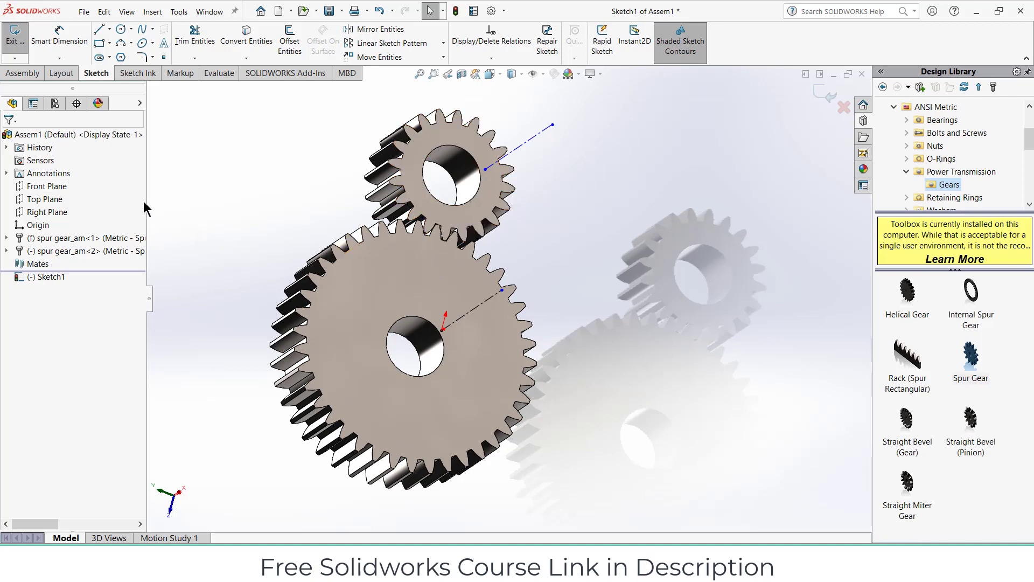
{"action": "left_click_drag", "start_coordinate": [149, 209], "coordinate": [251, 215]}
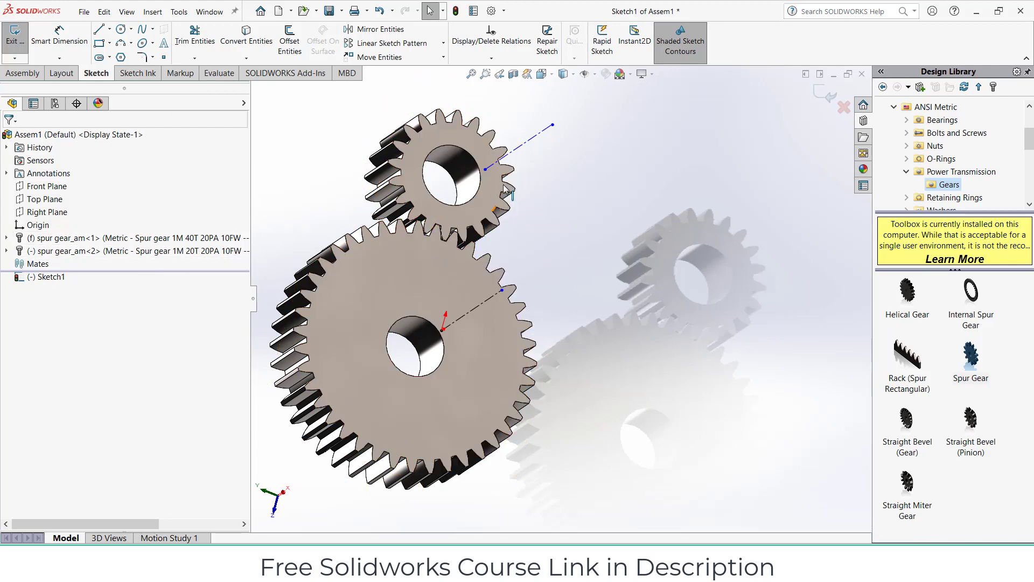
{"action": "left_click", "coordinate": [60, 35]}
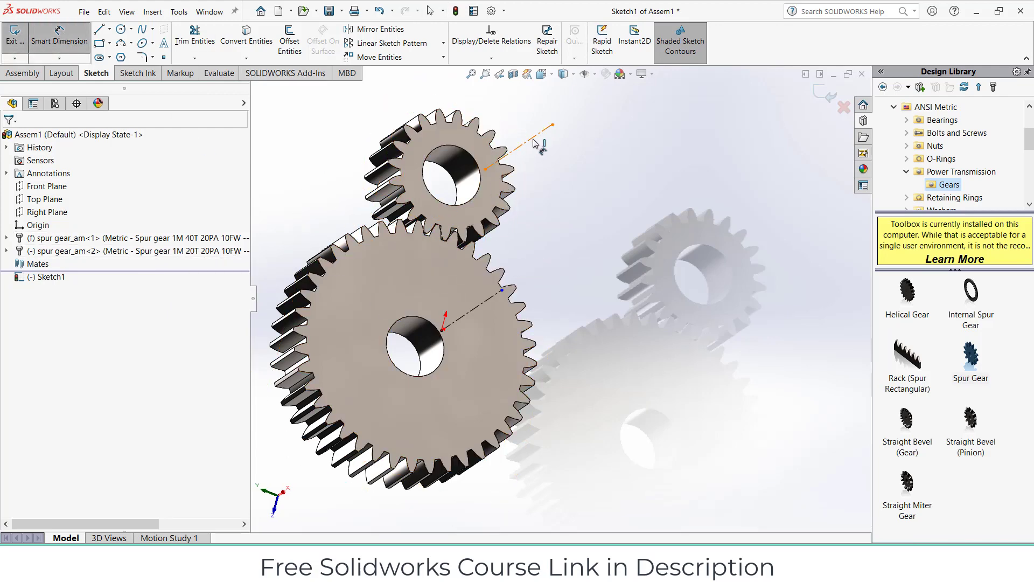
{"action": "left_click", "coordinate": [535, 142]}
{"action": "left_click", "coordinate": [472, 310]}
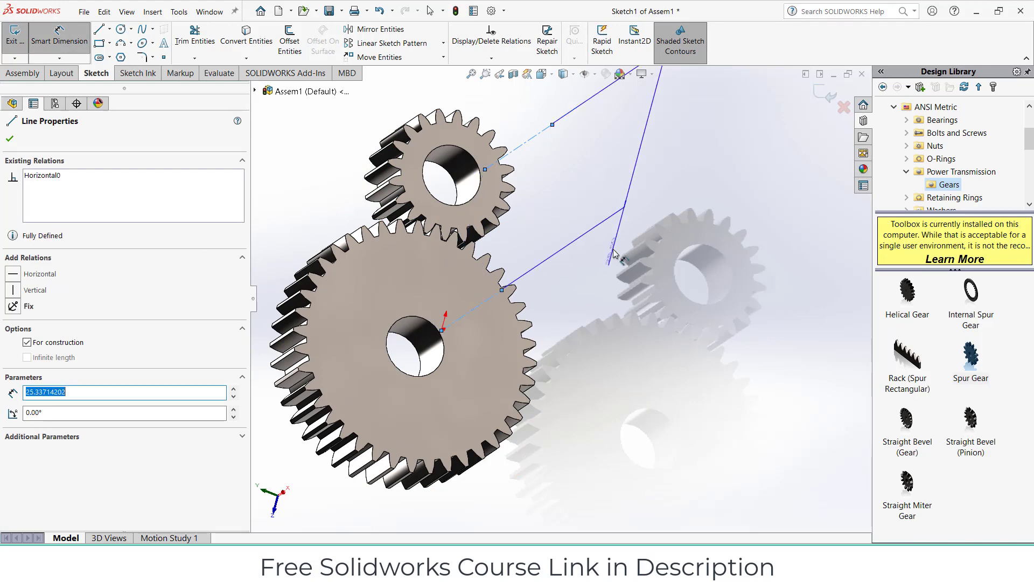
{"action": "left_click", "coordinate": [614, 253]}
{"action": "middle_click_drag", "start_coordinate": [684, 307], "coordinate": [738, 338]}
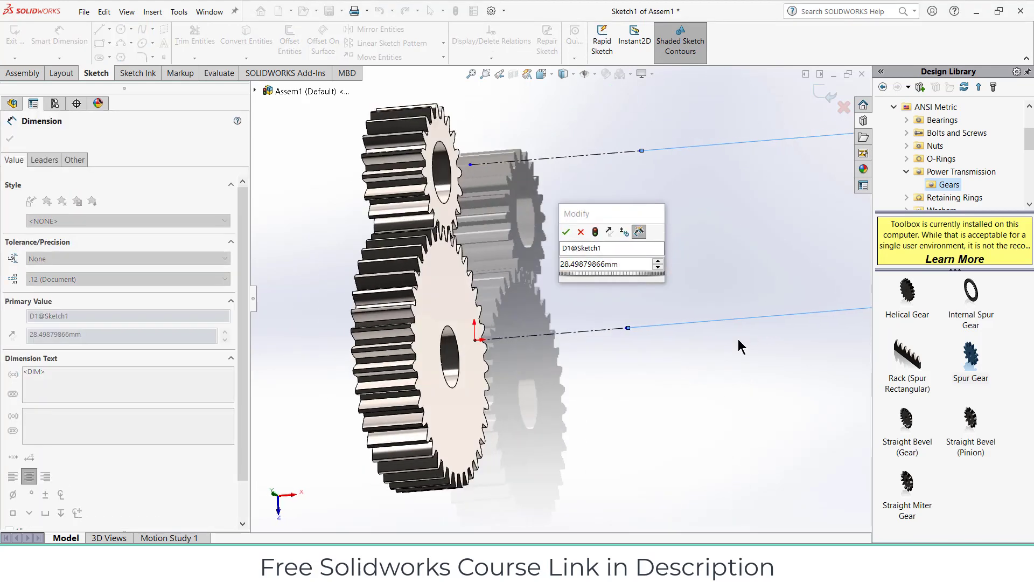
{"action": "double_click", "coordinate": [630, 265]}
{"action": "type", "text": "30"}
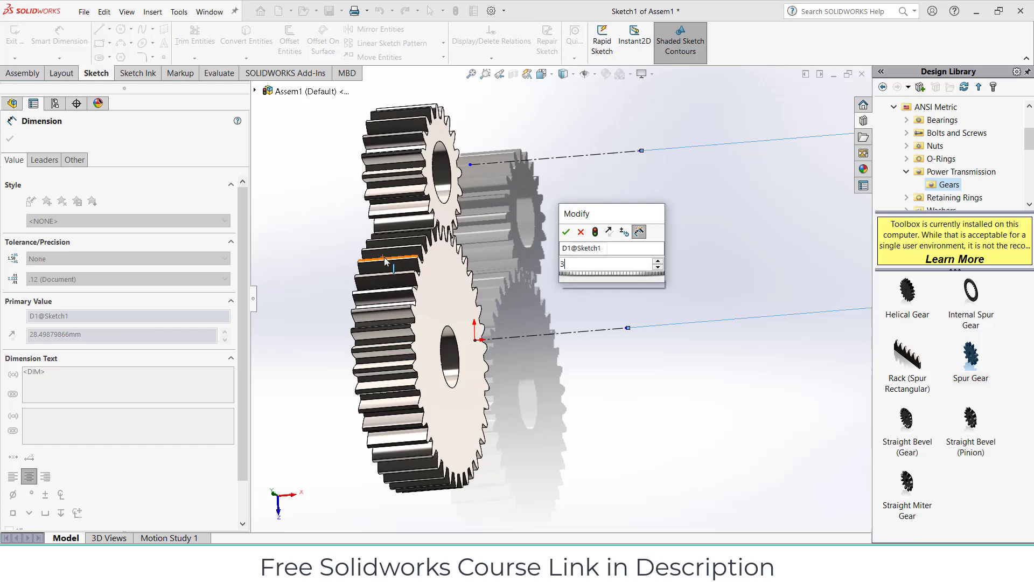
{"action": "key", "text": "Return"}
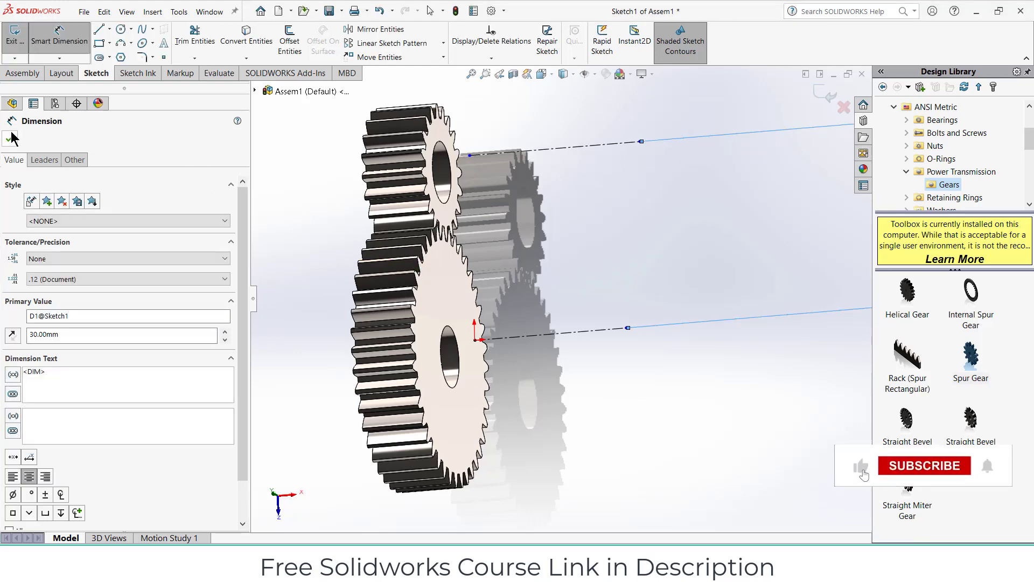
{"action": "left_click", "coordinate": [10, 137]}
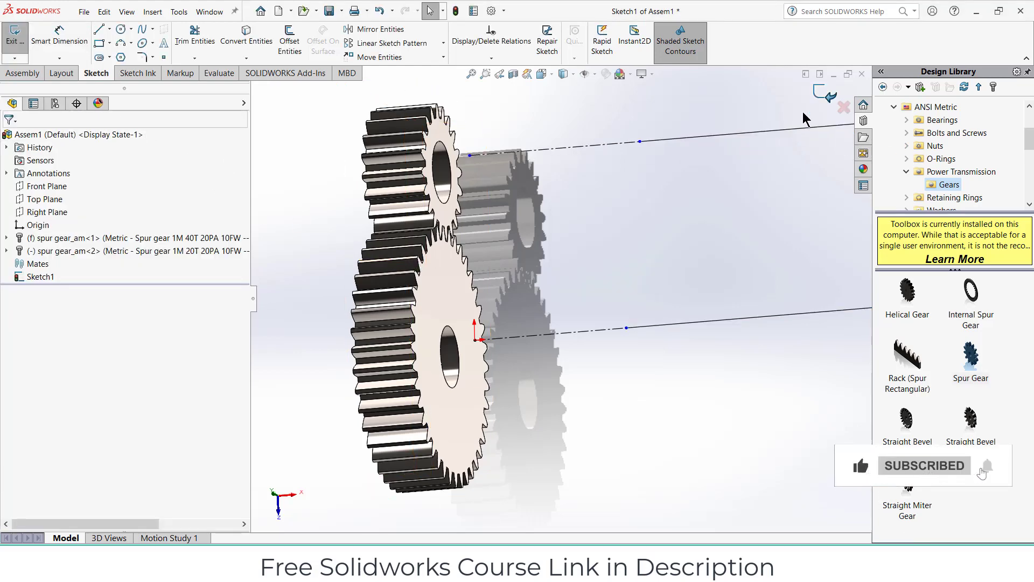
{"action": "left_click", "coordinate": [826, 95]}
{"action": "left_click_drag", "start_coordinate": [250, 175], "coordinate": [129, 178]}
{"action": "left_click", "coordinate": [338, 291]}
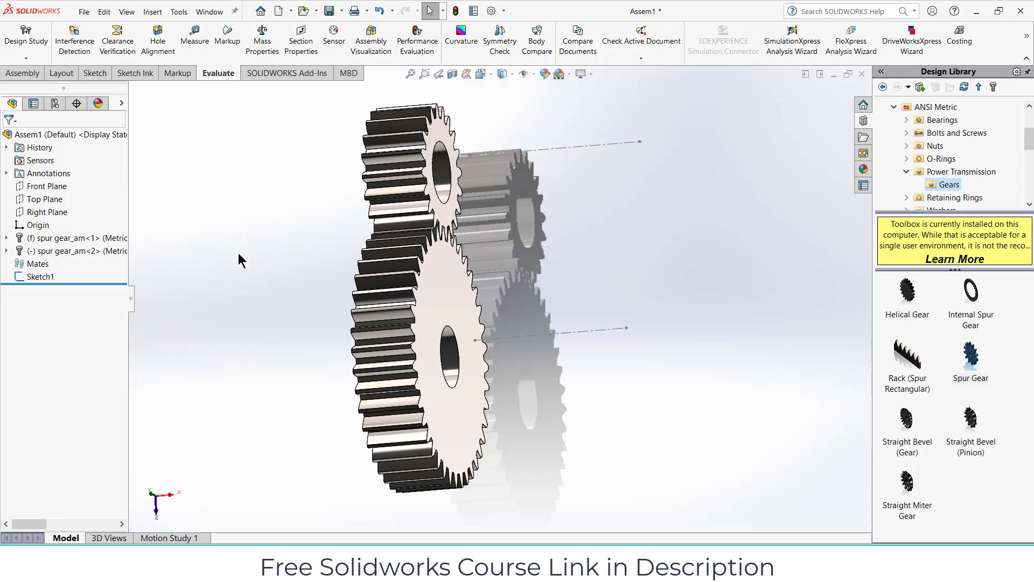
Try to add a concentric mate between the large gear's bore and the centerline through the origin.
{"action": "mouse_move", "coordinate": [280, 280]}
{"action": "middle_mouse_down"}
{"action": "mouse_move", "coordinate": [232, 277]}
{"action": "mouse_move", "coordinate": [264, 291]}
{"action": "middle_mouse_up"}
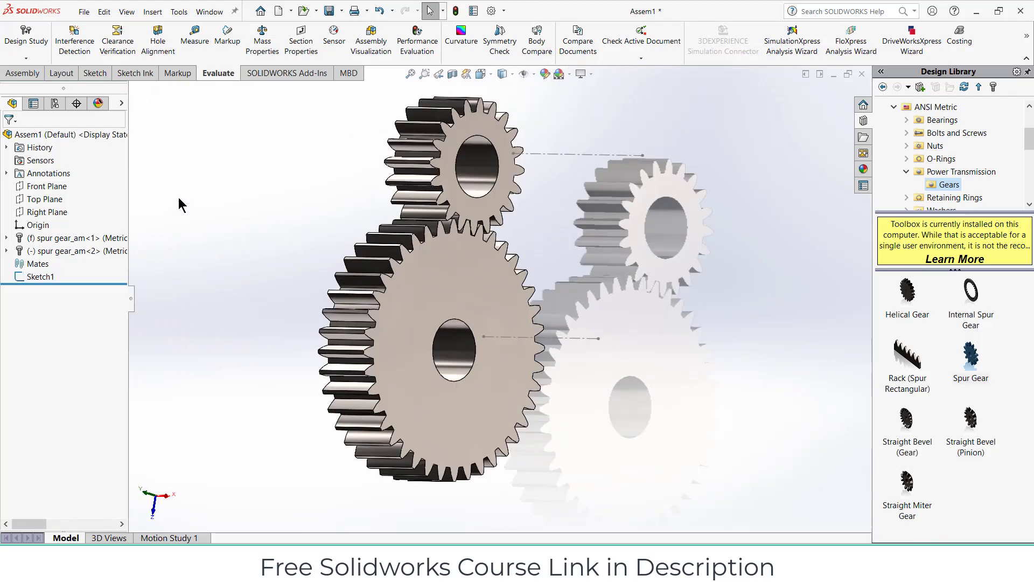
{"action": "left_click", "coordinate": [23, 73]}
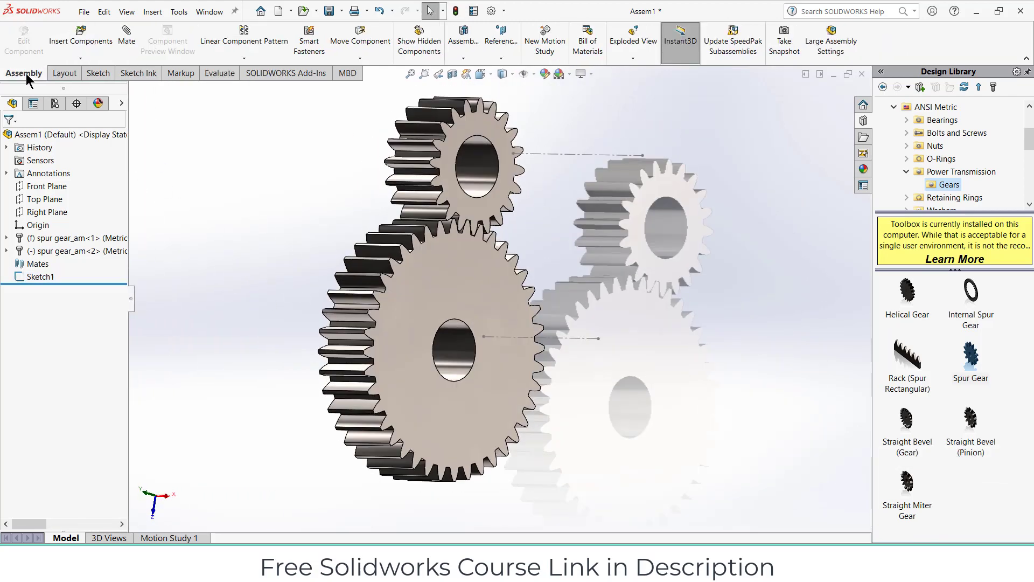
{"action": "left_click", "coordinate": [441, 345]}
{"action": "left_click", "coordinate": [572, 341]}
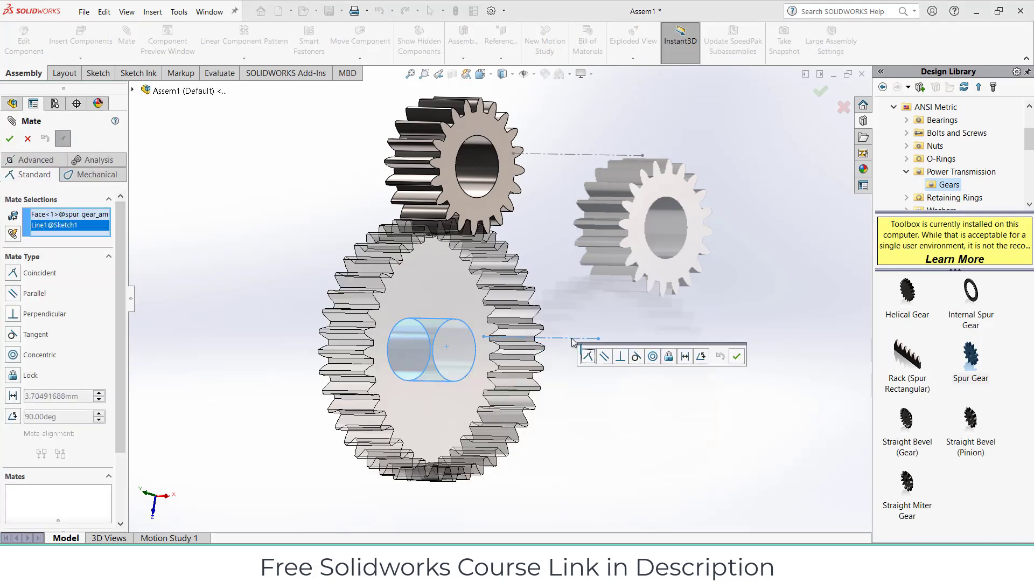
{"action": "left_click", "coordinate": [653, 356]}
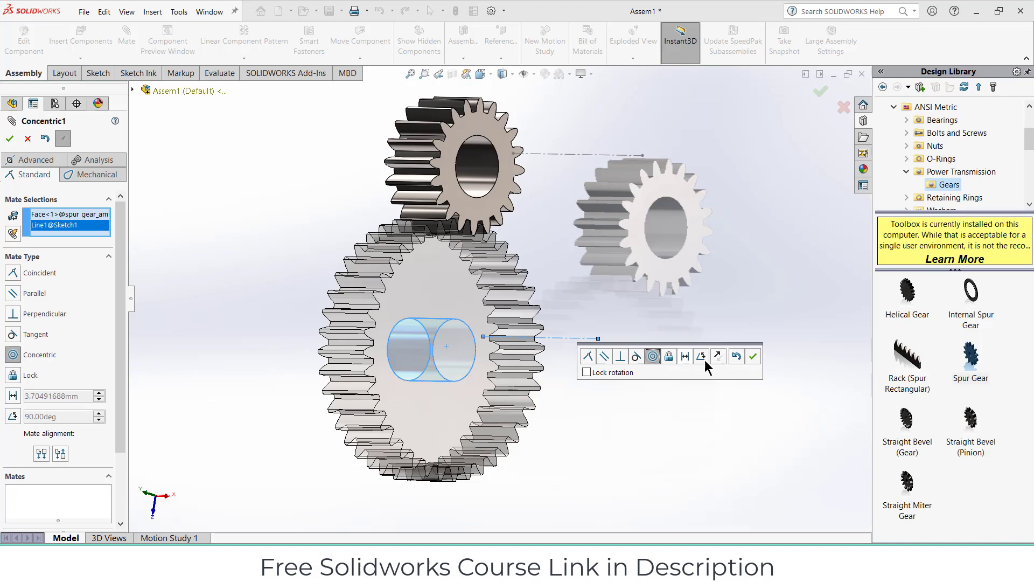
{"action": "left_click", "coordinate": [753, 357]}
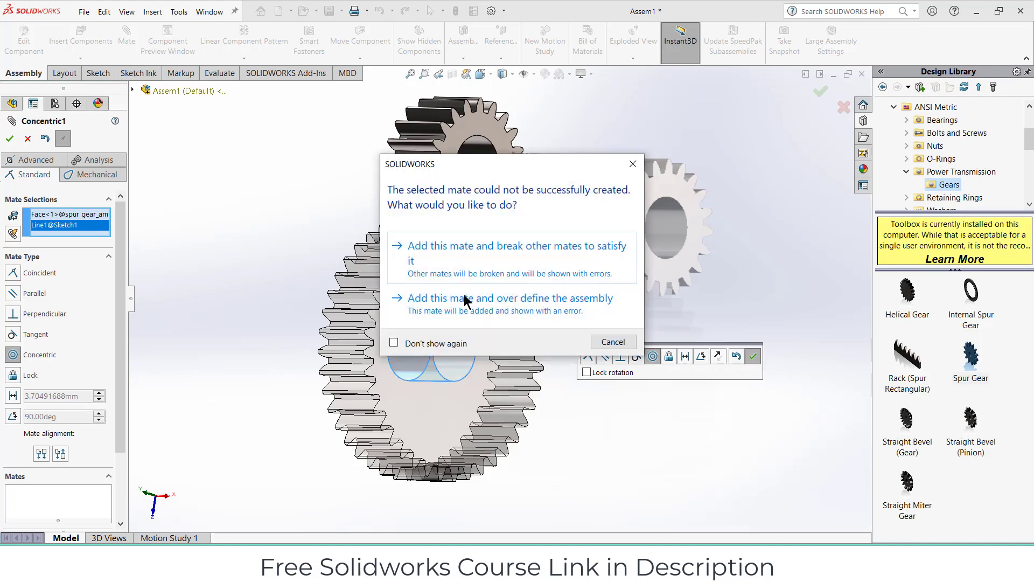
{"action": "left_click", "coordinate": [633, 163]}
{"action": "left_click", "coordinate": [27, 138]}
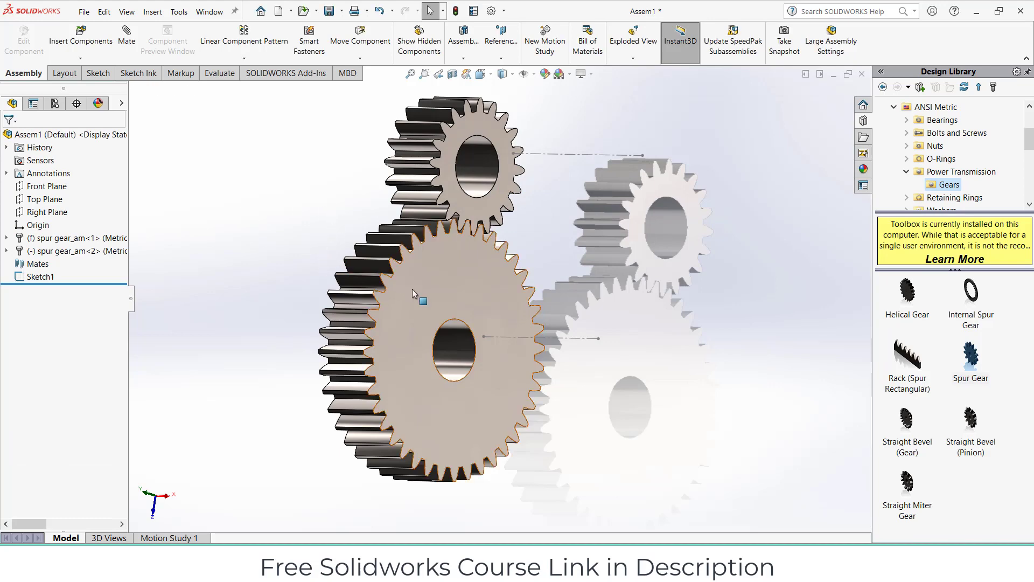
Float the fixed 40-tooth gear so it is free to move.
{"action": "right_click", "coordinate": [444, 295]}
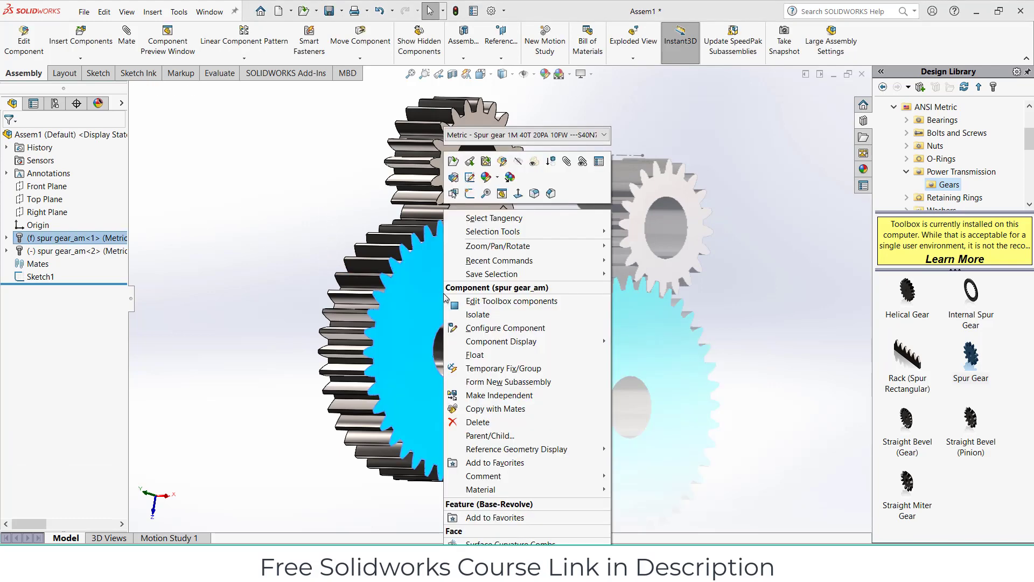
{"action": "left_click", "coordinate": [261, 249]}
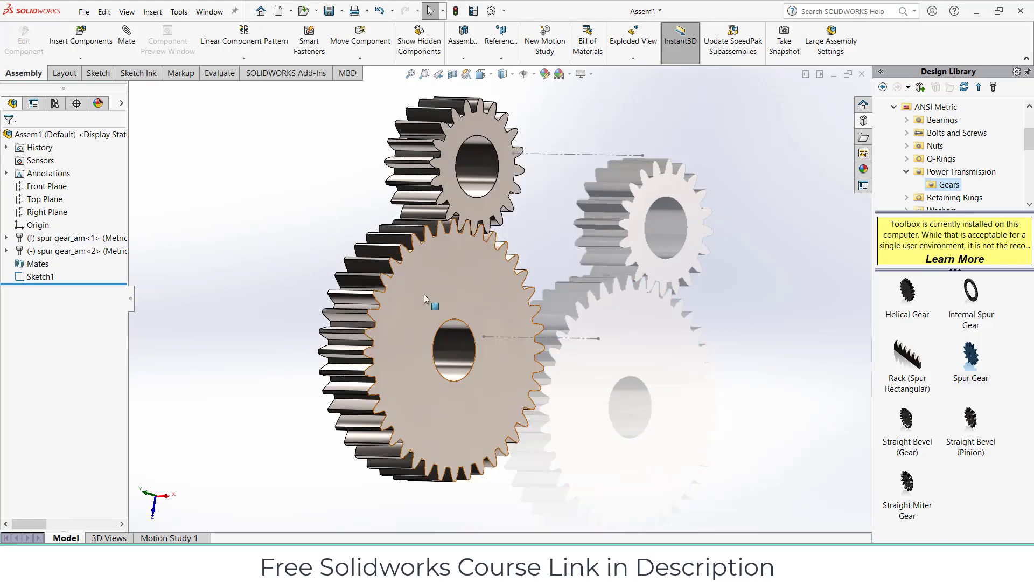
{"action": "left_click_drag", "start_coordinate": [438, 312], "coordinate": [448, 315]}
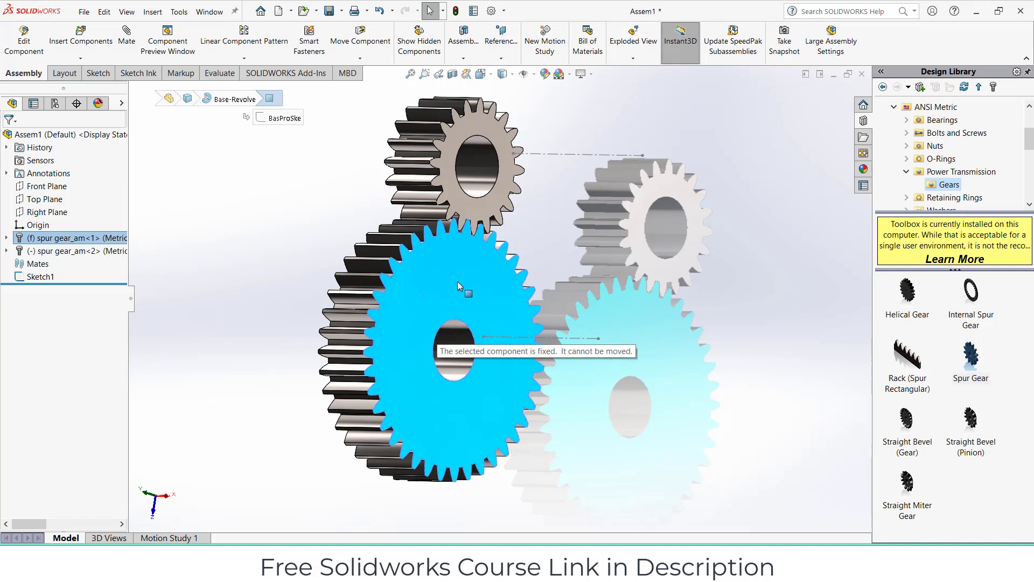
{"action": "left_click_drag", "start_coordinate": [458, 285], "coordinate": [507, 372]}
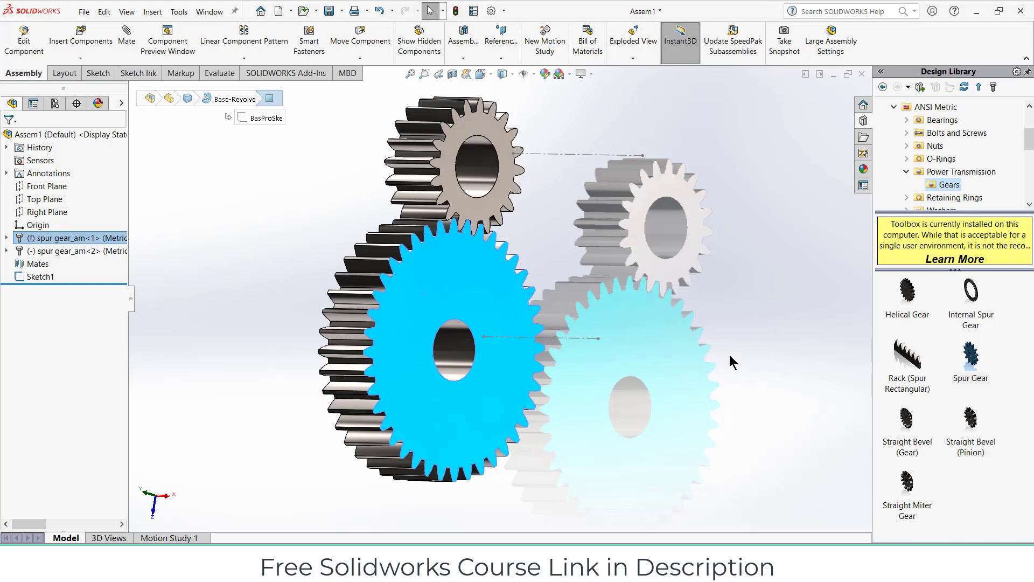
{"action": "right_click", "coordinate": [457, 289]}
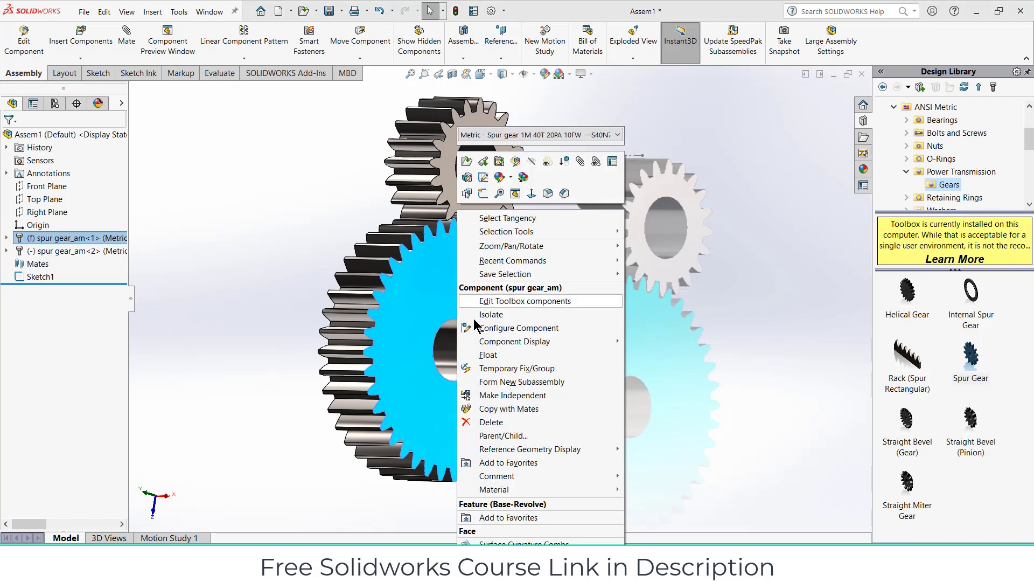
{"action": "left_click", "coordinate": [488, 352]}
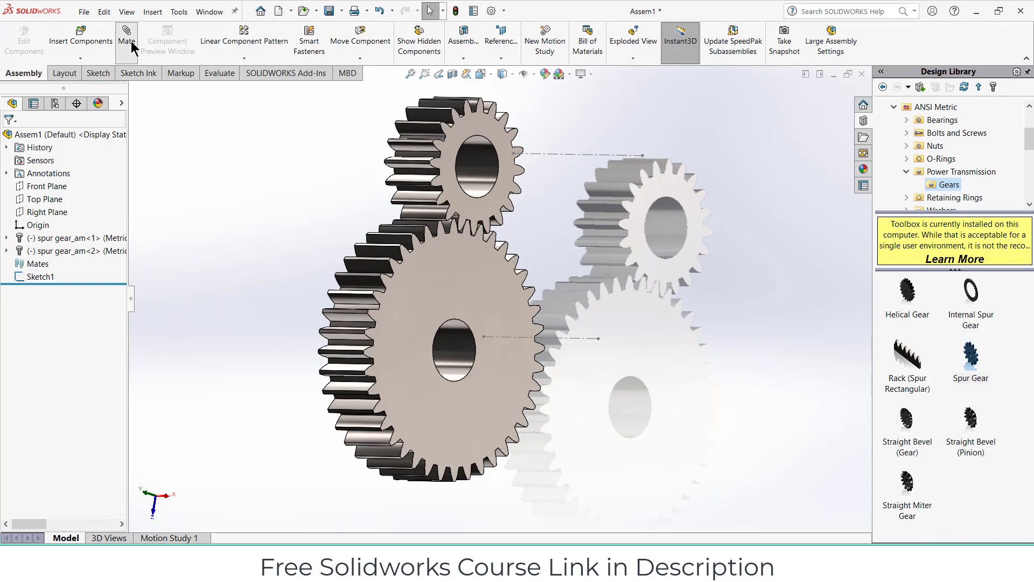
Mate the large gear's bore concentric with the centerline through the origin.
{"action": "left_click", "coordinate": [442, 339]}
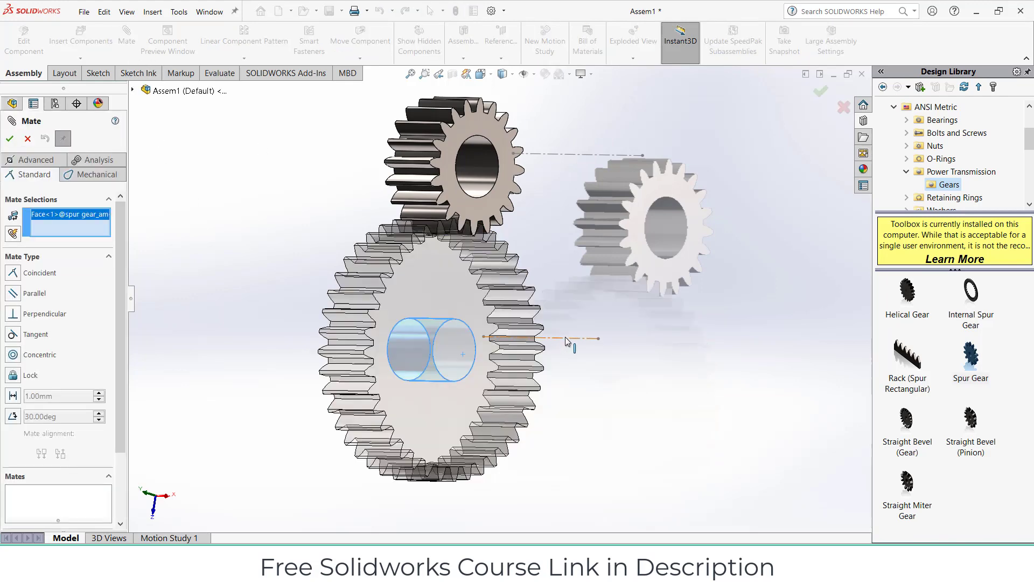
{"action": "left_click", "coordinate": [566, 338]}
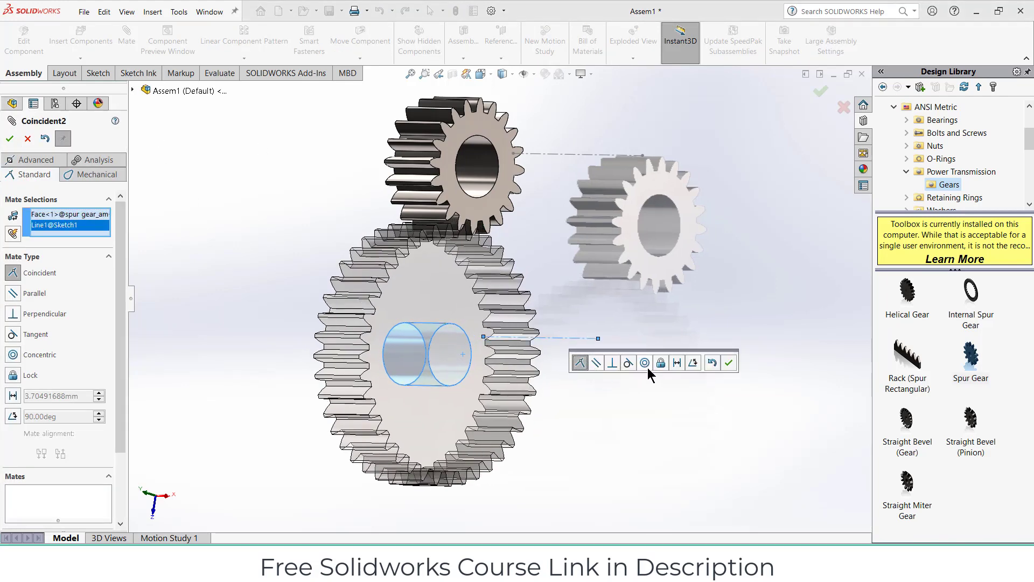
{"action": "left_click", "coordinate": [646, 365]}
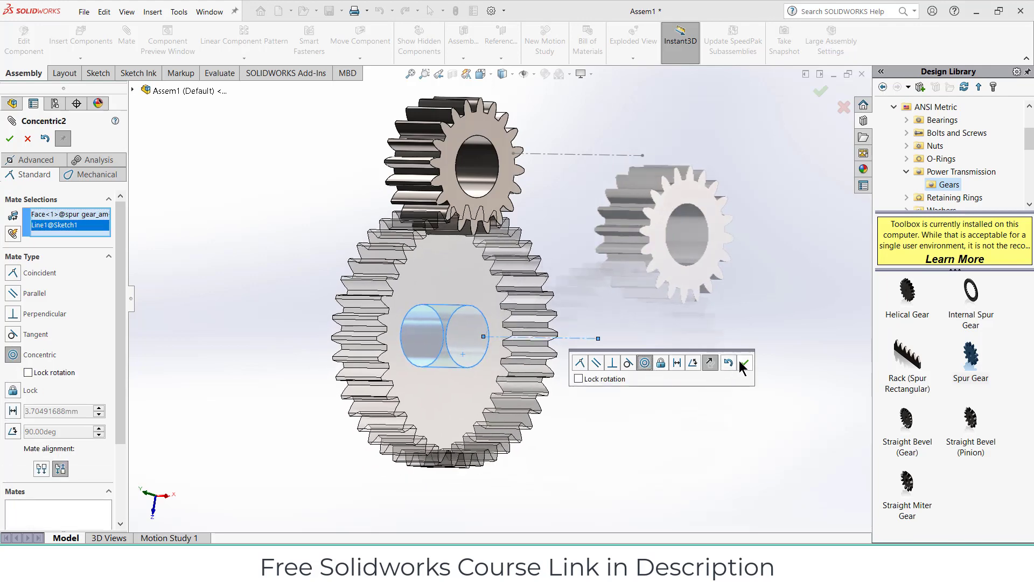
{"action": "left_click", "coordinate": [742, 364]}
Mate the small gear's bore concentric with the second centerline.
{"action": "left_click", "coordinate": [485, 170]}
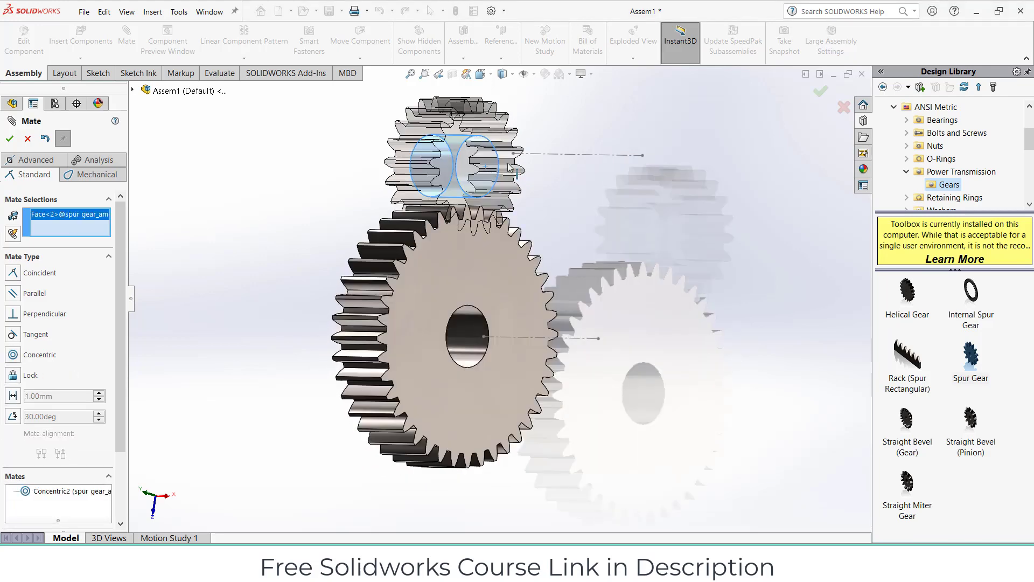
{"action": "left_click", "coordinate": [566, 155]}
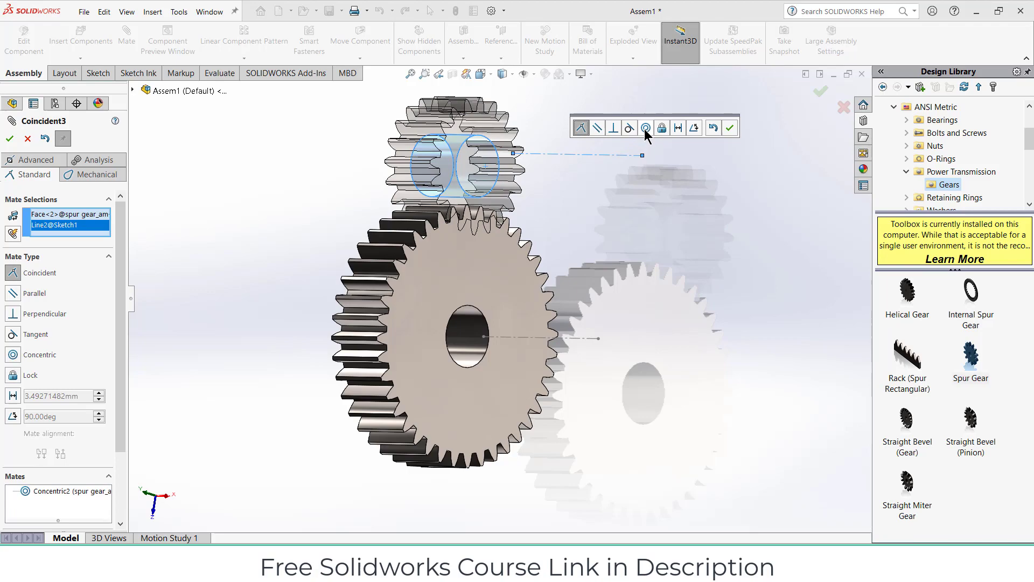
{"action": "left_click", "coordinate": [646, 130]}
{"action": "left_click", "coordinate": [731, 128]}
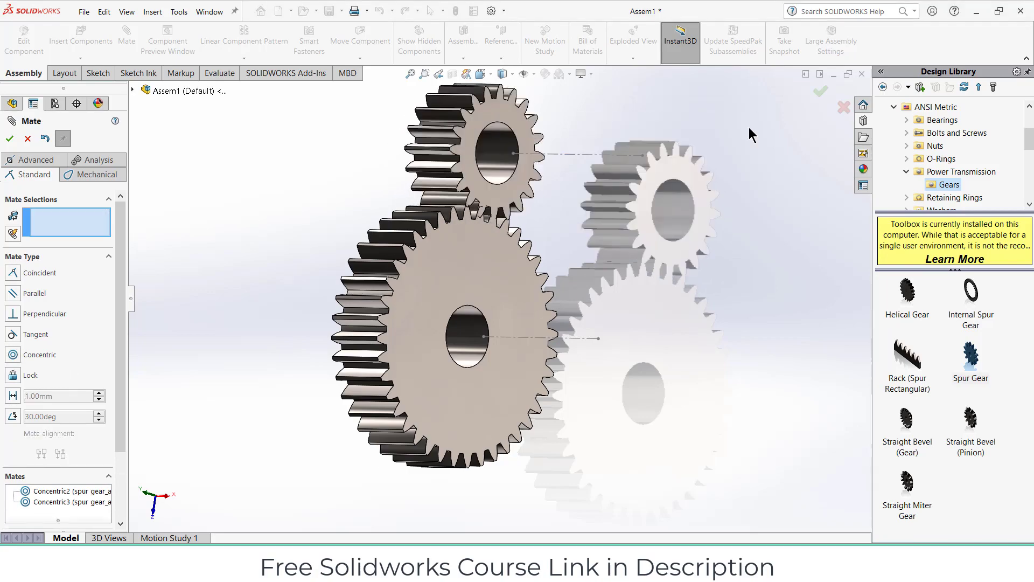
Mate the large gear's flat side face coincident with the assembly's Right Plane.
{"action": "middle_click_drag", "start_coordinate": [753, 134], "coordinate": [520, 226]}
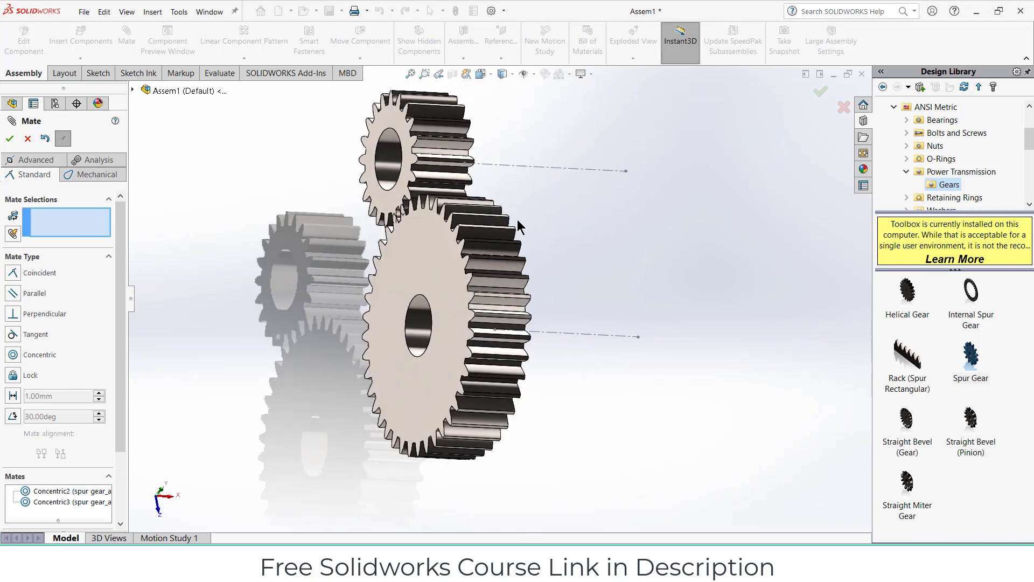
{"action": "left_click", "coordinate": [423, 247]}
{"action": "left_click", "coordinate": [133, 90]}
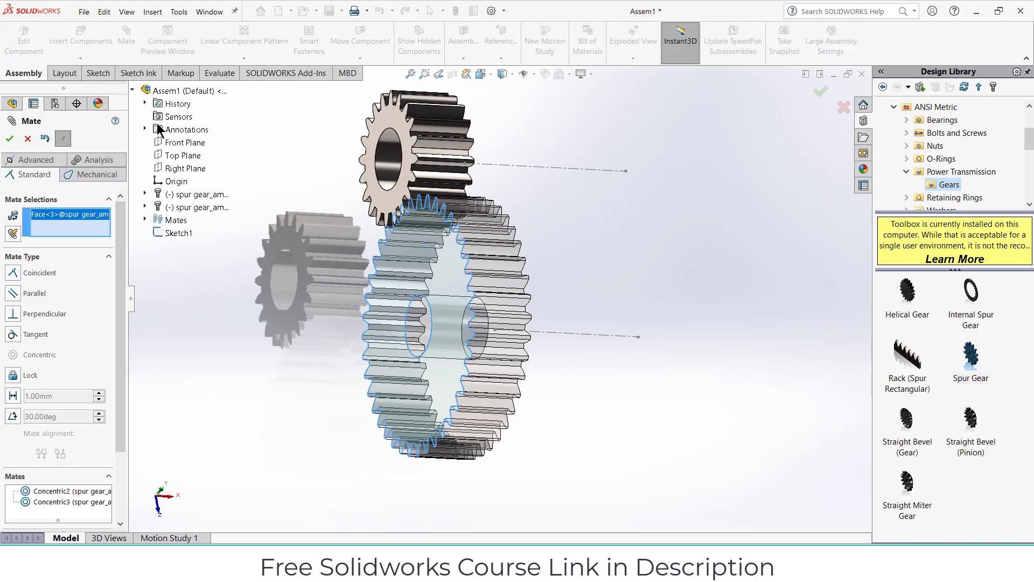
{"action": "left_click", "coordinate": [174, 171]}
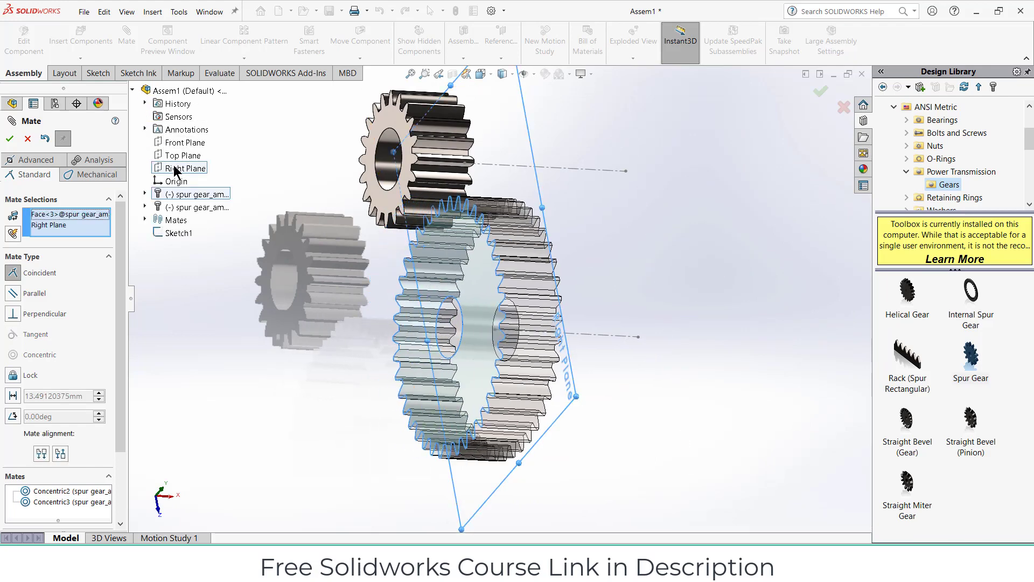
{"action": "left_click", "coordinate": [161, 140]}
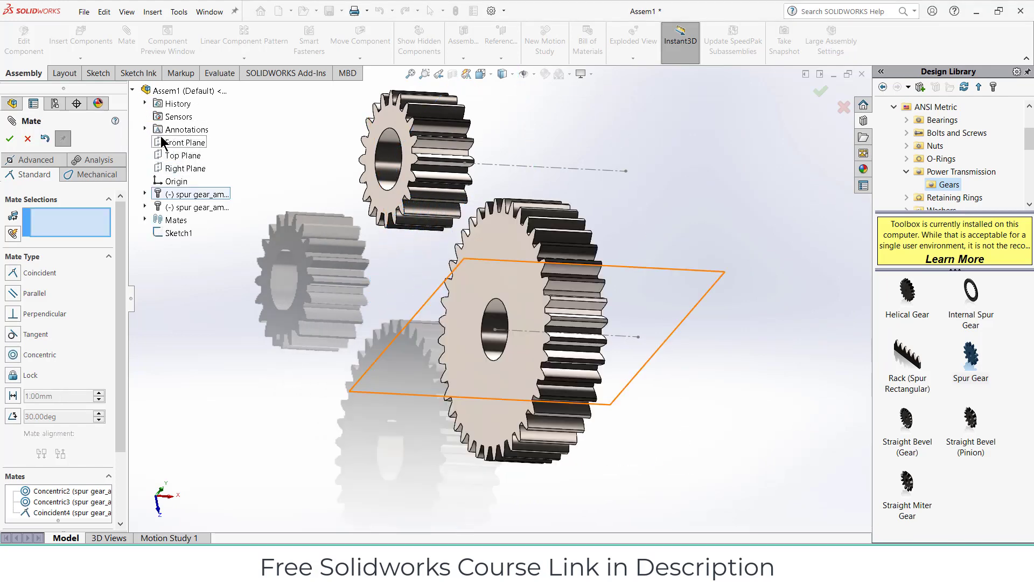
Mate the small gear's flat side face coincident with the large gear's flat side face.
{"action": "left_click", "coordinate": [407, 181]}
{"action": "left_click", "coordinate": [506, 249]}
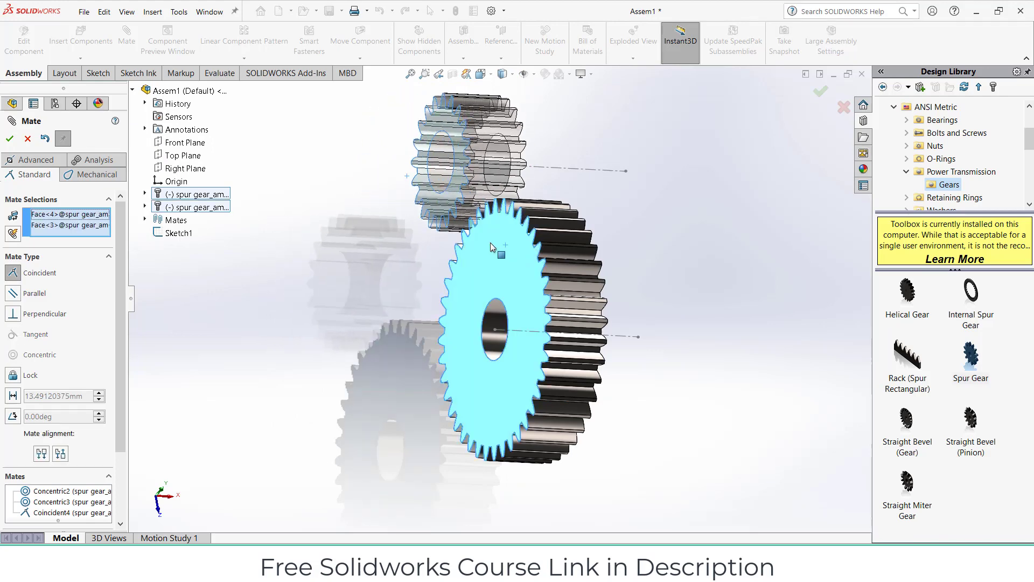
{"action": "left_click", "coordinate": [10, 138]}
{"action": "left_click", "coordinate": [27, 139]}
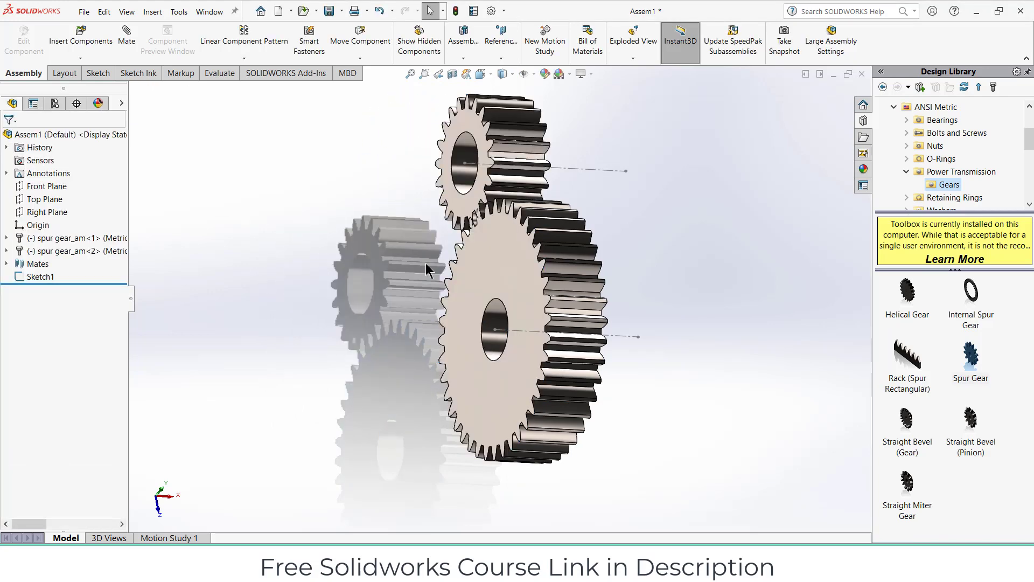
Facing the gears' side faces squarely, rotate the small gear until its teeth fit between the large gear's teeth.
{"action": "middle_click_drag", "start_coordinate": [426, 263], "coordinate": [528, 255]}
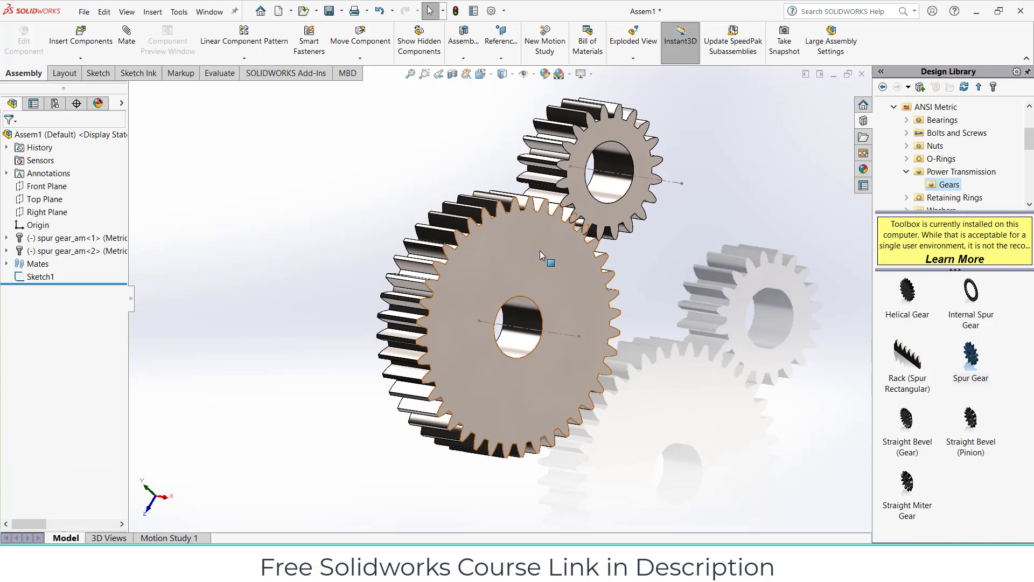
{"action": "left_click", "coordinate": [540, 250]}
{"action": "key", "text": "ctrl+8"}
{"action": "scroll", "coordinate": [602, 299], "scroll_direction": "down", "scroll_amount": 3}
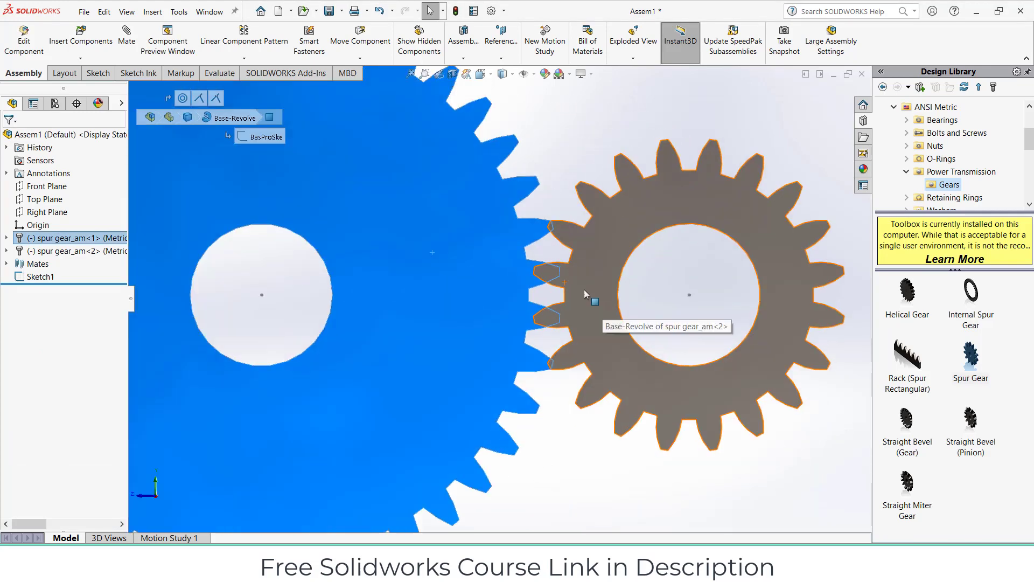
{"action": "left_click_drag", "start_coordinate": [591, 270], "coordinate": [611, 242]}
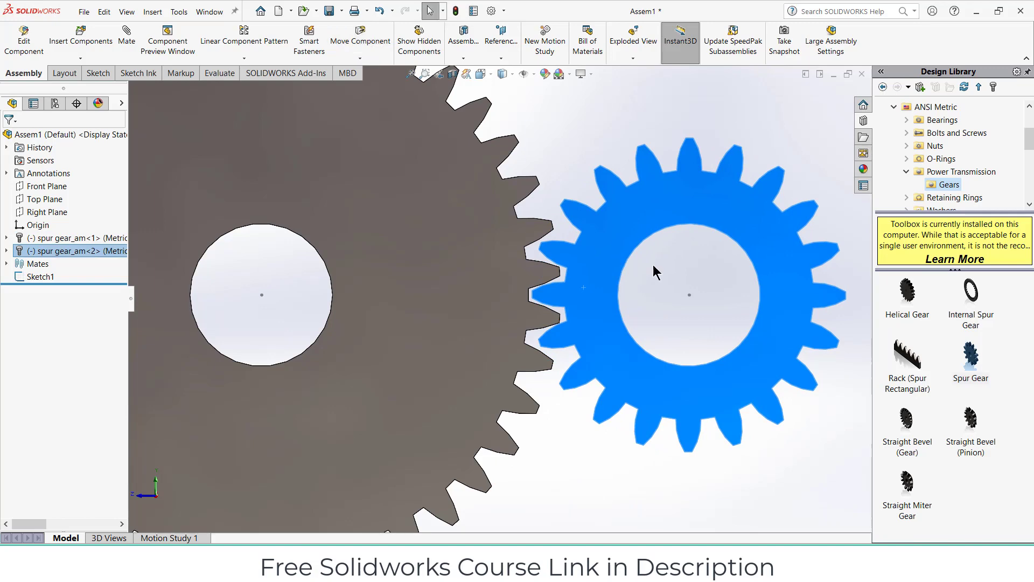
{"action": "left_click", "coordinate": [653, 264]}
Create a new in-context part on the assembly's Right Plane and turn on No External References.
{"action": "scroll", "coordinate": [653, 264], "scroll_direction": "up", "scroll_amount": 3}
{"action": "scroll", "coordinate": [668, 285], "scroll_direction": "down", "scroll_amount": 3}
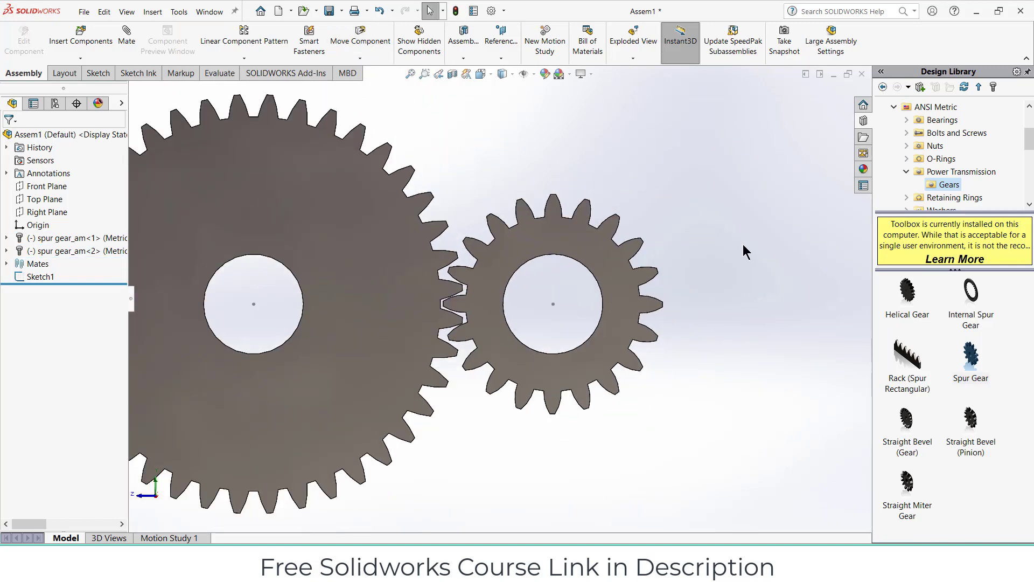
{"action": "scroll", "coordinate": [641, 234], "scroll_direction": "up", "scroll_amount": 3}
{"action": "scroll", "coordinate": [641, 234], "scroll_direction": "down", "scroll_amount": 4}
{"action": "scroll", "coordinate": [642, 234], "scroll_direction": "up", "scroll_amount": 3}
{"action": "scroll", "coordinate": [221, 311], "scroll_direction": "down", "scroll_amount": 1}
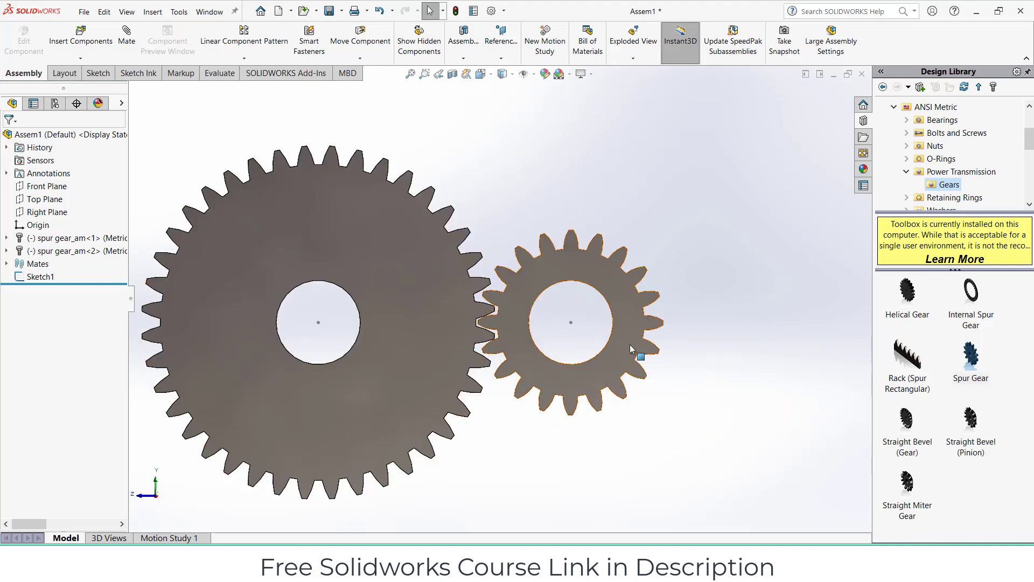
{"action": "left_click", "coordinate": [80, 58]}
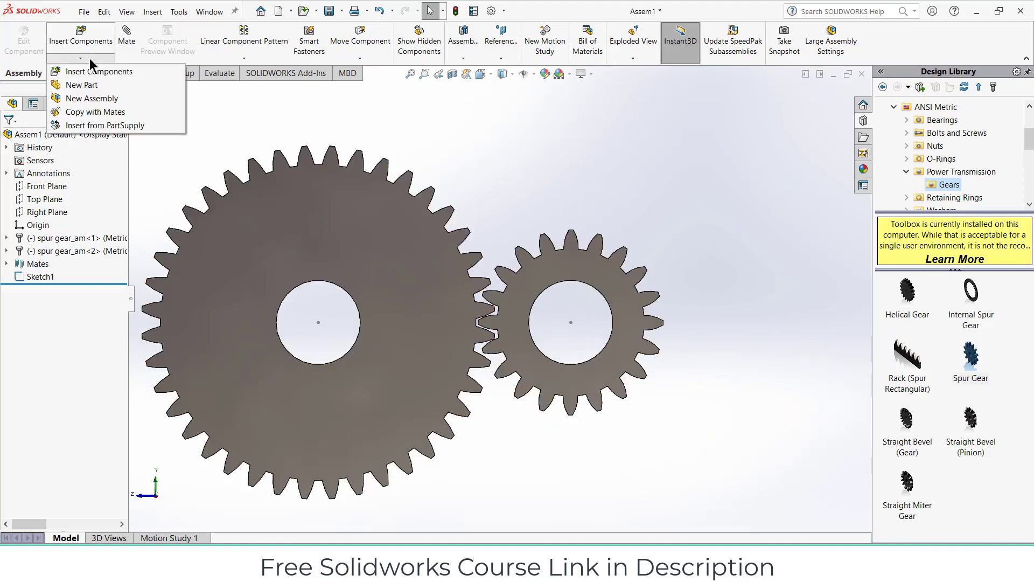
{"action": "left_click", "coordinate": [91, 85]}
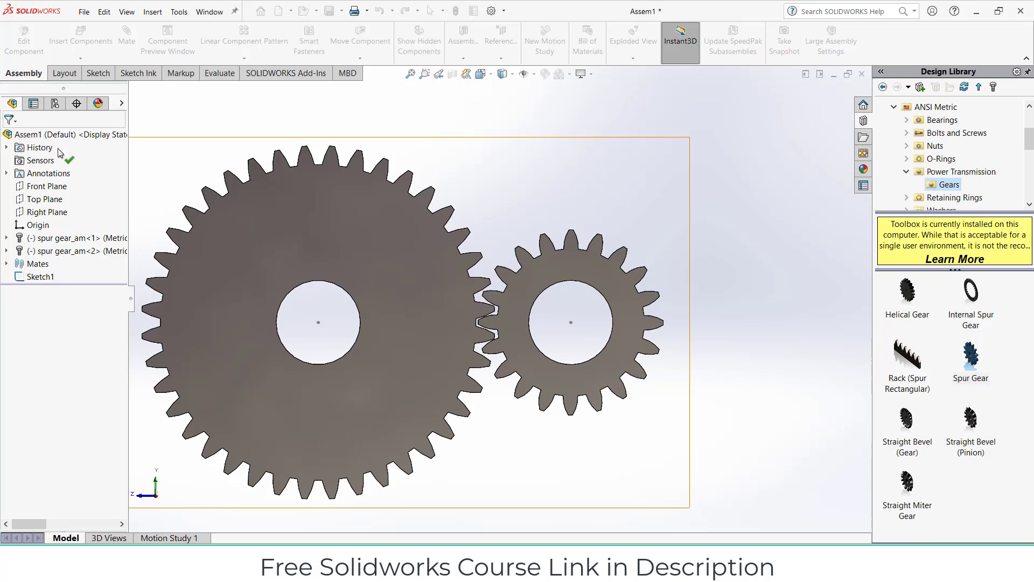
{"action": "left_click", "coordinate": [44, 211]}
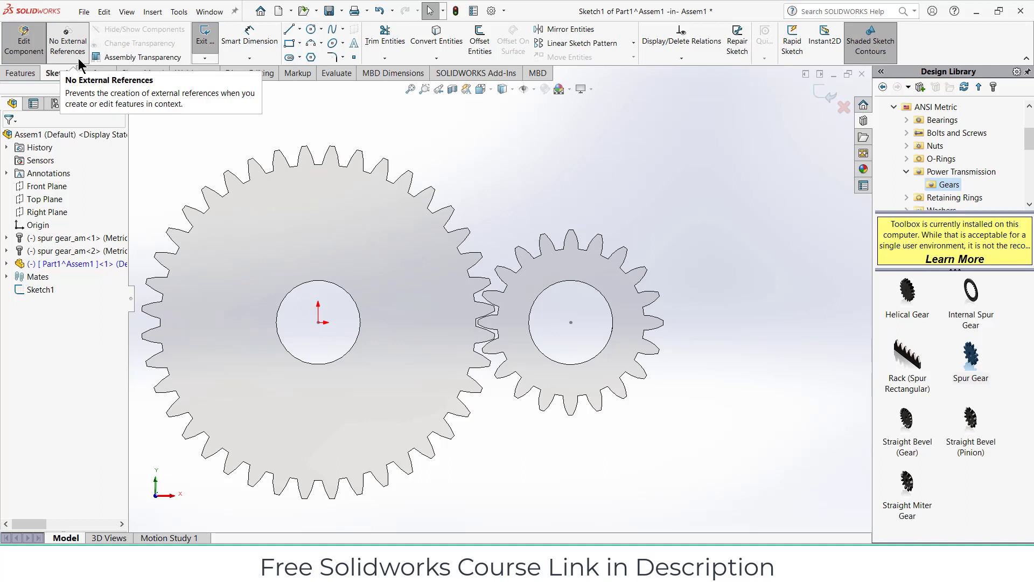
{"action": "left_click", "coordinate": [79, 60]}
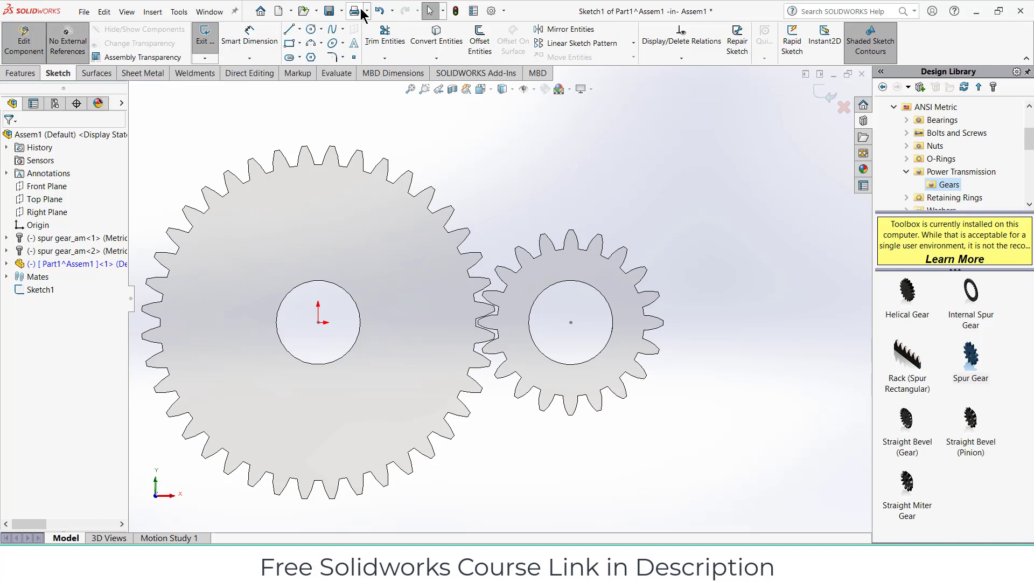
Sketch two concentric circles at the large gear's center, one at the bore's 5 mm radius and one about 8.2 mm in radius.
{"action": "left_click", "coordinate": [312, 30]}
{"action": "left_click", "coordinate": [318, 323]}
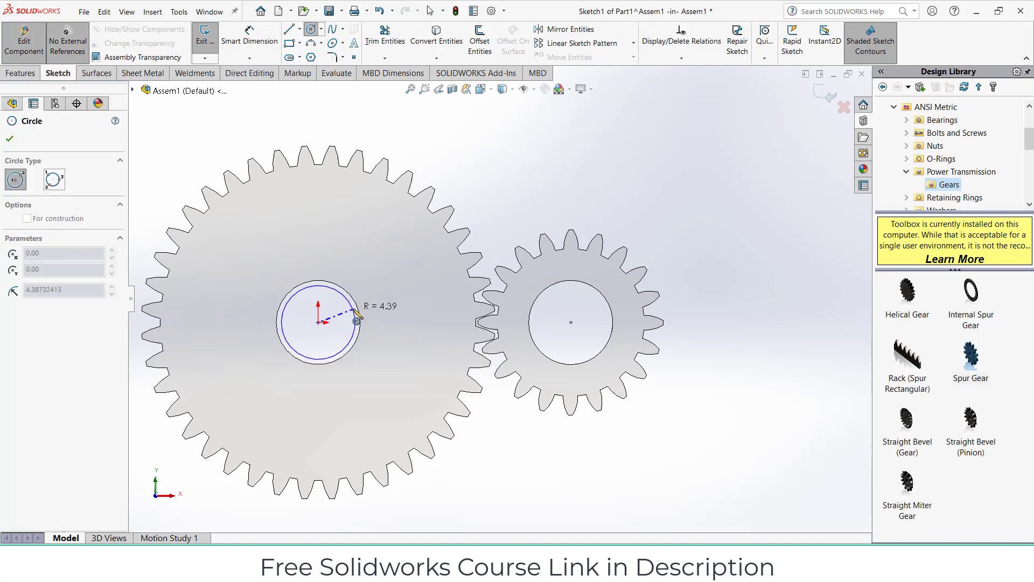
{"action": "left_click", "coordinate": [359, 318]}
{"action": "left_click", "coordinate": [318, 323]}
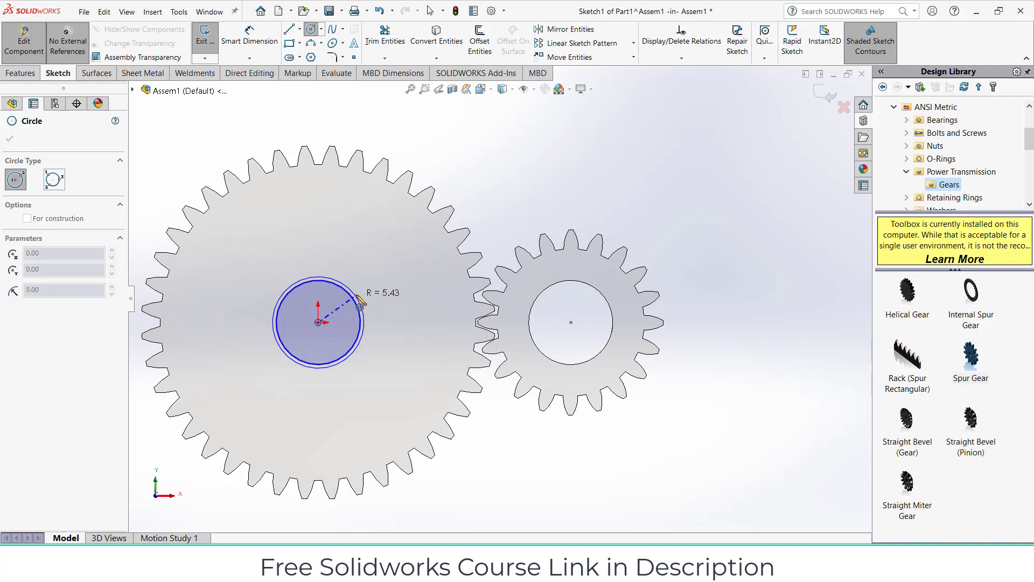
{"action": "left_click", "coordinate": [373, 281]}
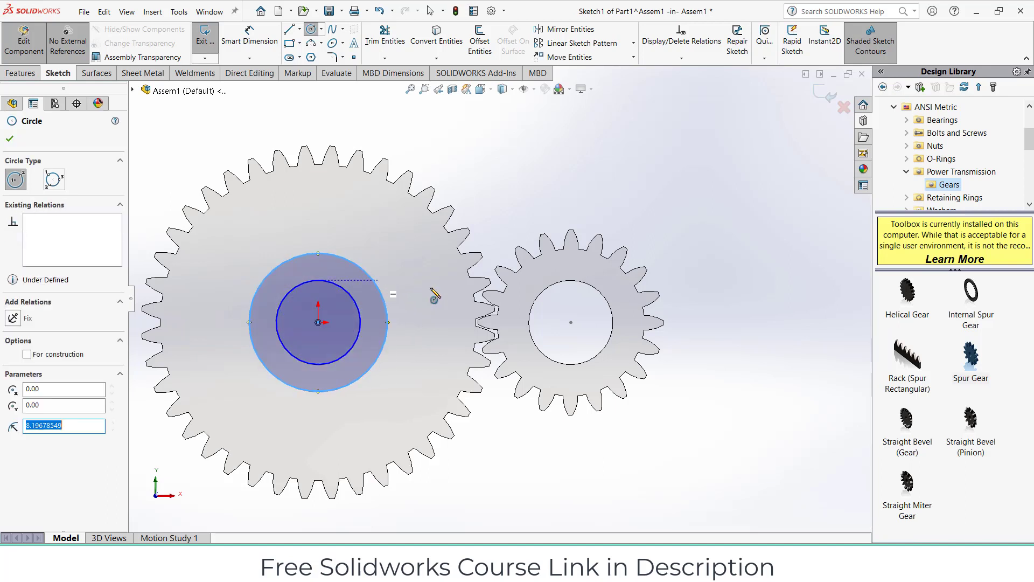
Sketch two concentric circles at the small gear's center, one at the bore's 5 mm radius and one about 7.16 mm in radius.
{"action": "left_click", "coordinate": [571, 322]}
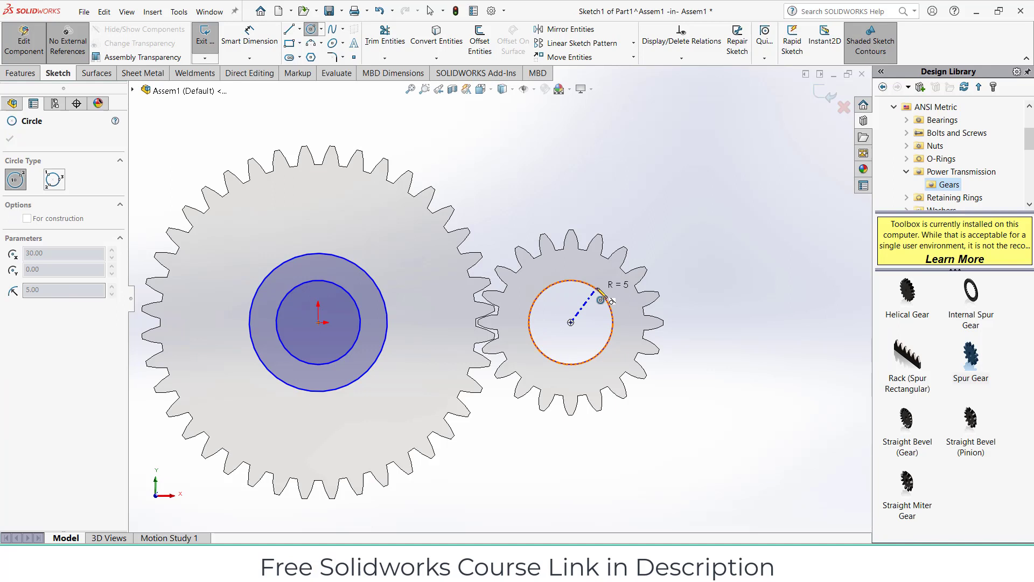
{"action": "left_click", "coordinate": [599, 291]}
{"action": "left_click", "coordinate": [571, 322]}
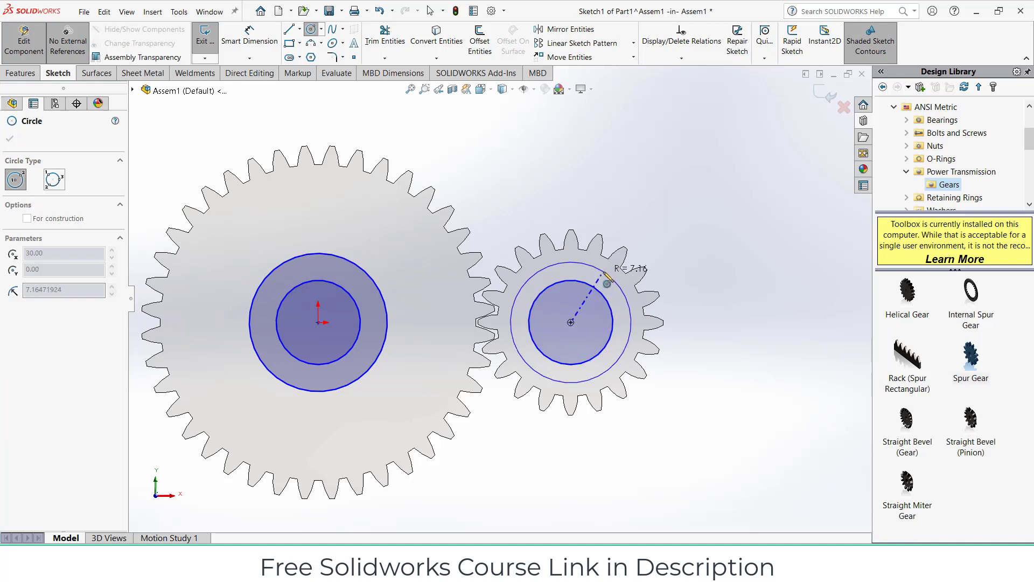
{"action": "left_click", "coordinate": [614, 280]}
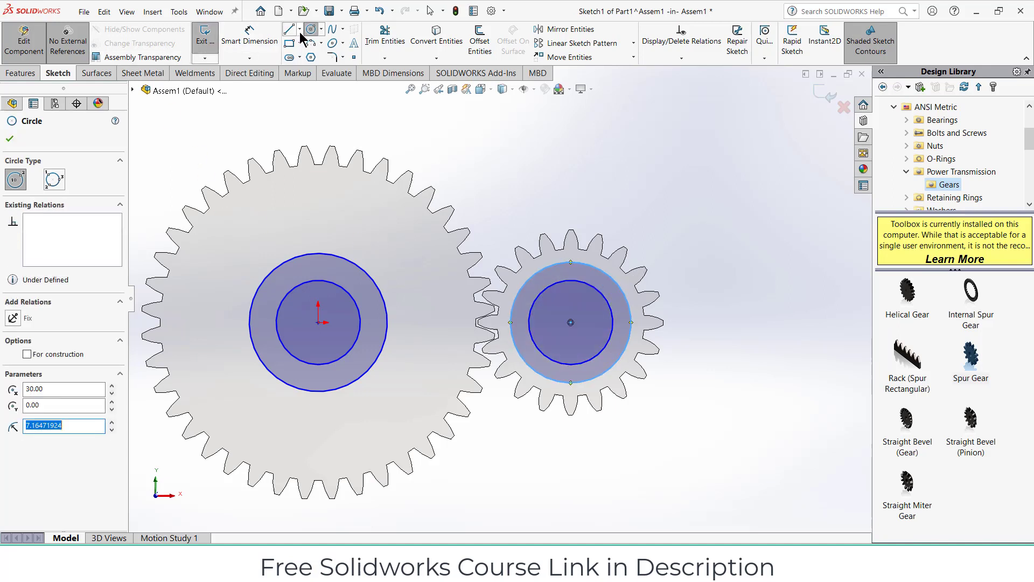
Dimension the large gear's inner circle at 10 mm diameter and its outer circle at 15 mm.
{"action": "left_click", "coordinate": [249, 35]}
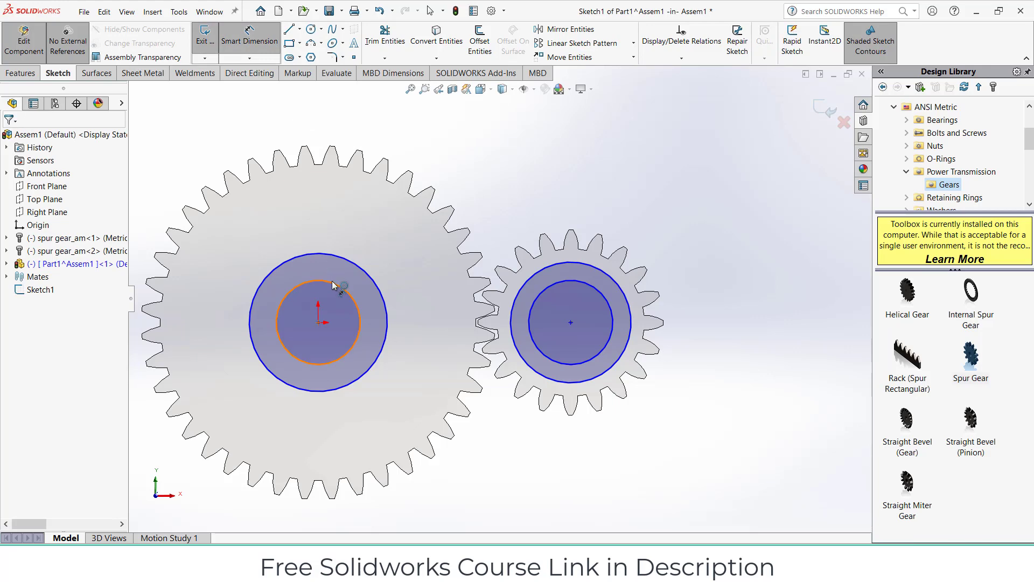
{"action": "left_click", "coordinate": [347, 291]}
{"action": "left_click", "coordinate": [396, 238]}
{"action": "left_click", "coordinate": [352, 221]}
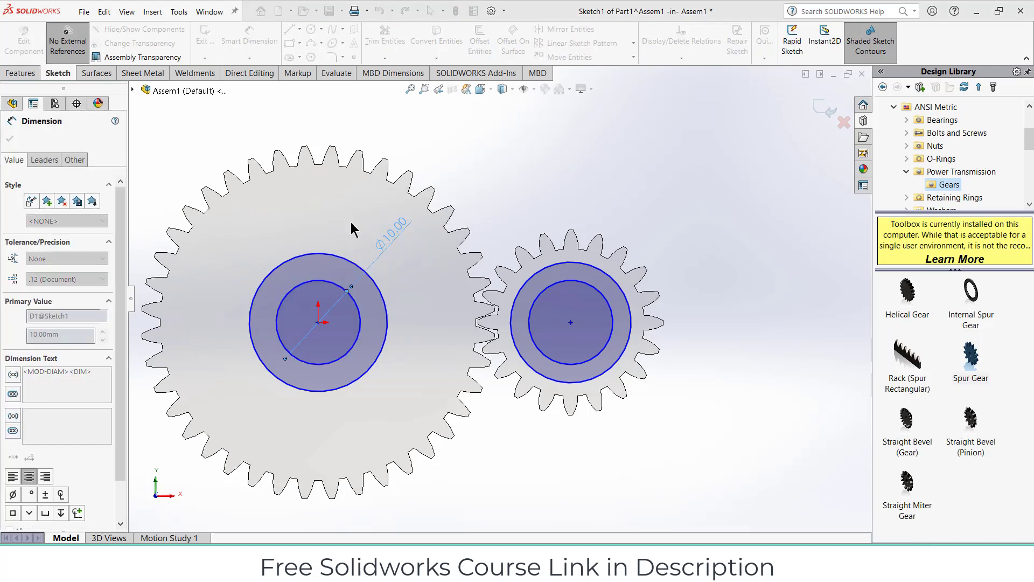
{"action": "left_click", "coordinate": [351, 259]}
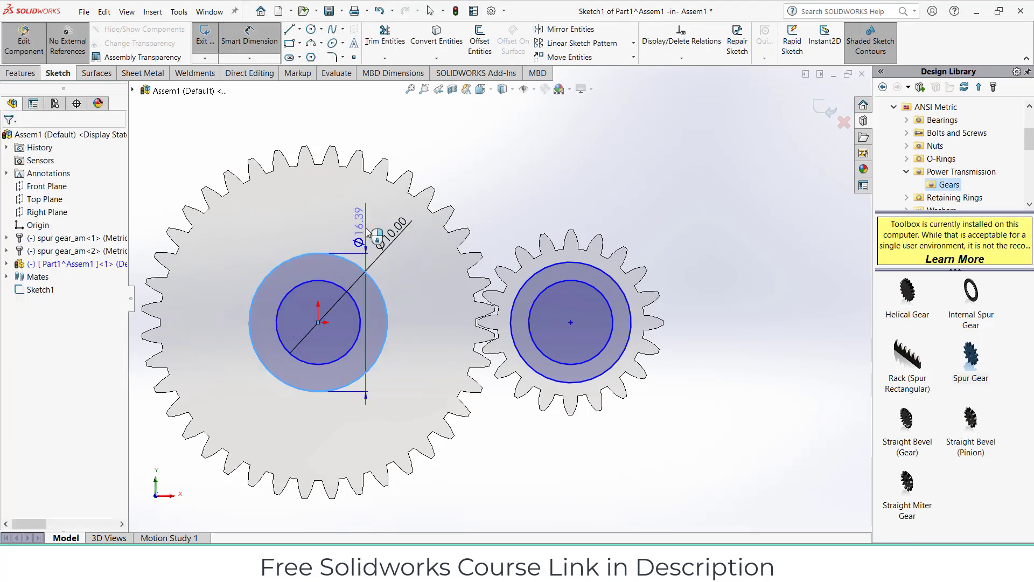
{"action": "left_click", "coordinate": [368, 232]}
{"action": "type", "text": "15"}
{"action": "key", "text": "Return"}
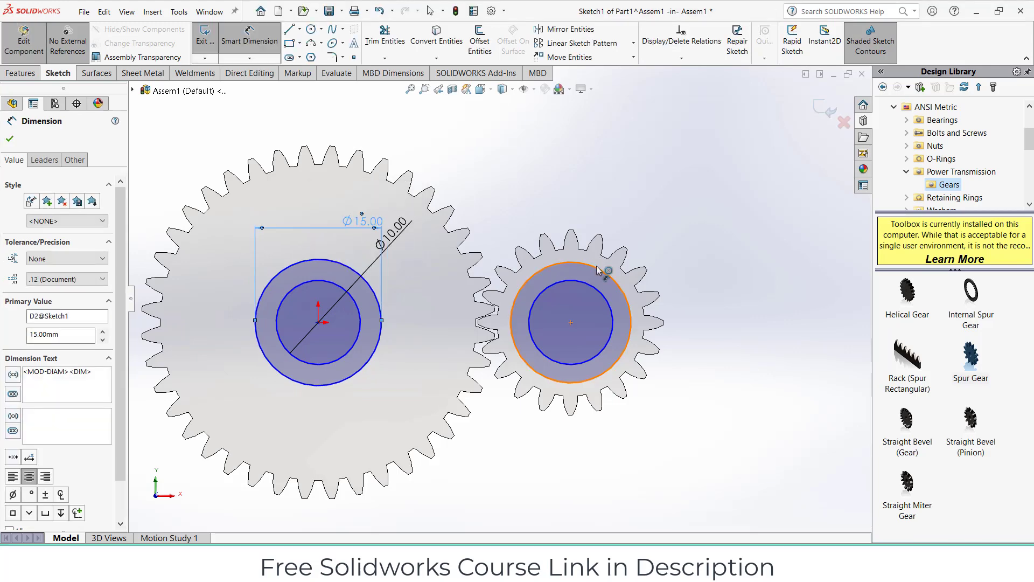
Dimension the small gear's outer circle at 15 mm diameter and its inner circle at 10 mm.
{"action": "left_click", "coordinate": [618, 285]}
{"action": "left_click", "coordinate": [680, 236]}
{"action": "type", "text": "15"}
{"action": "key", "text": "Return"}
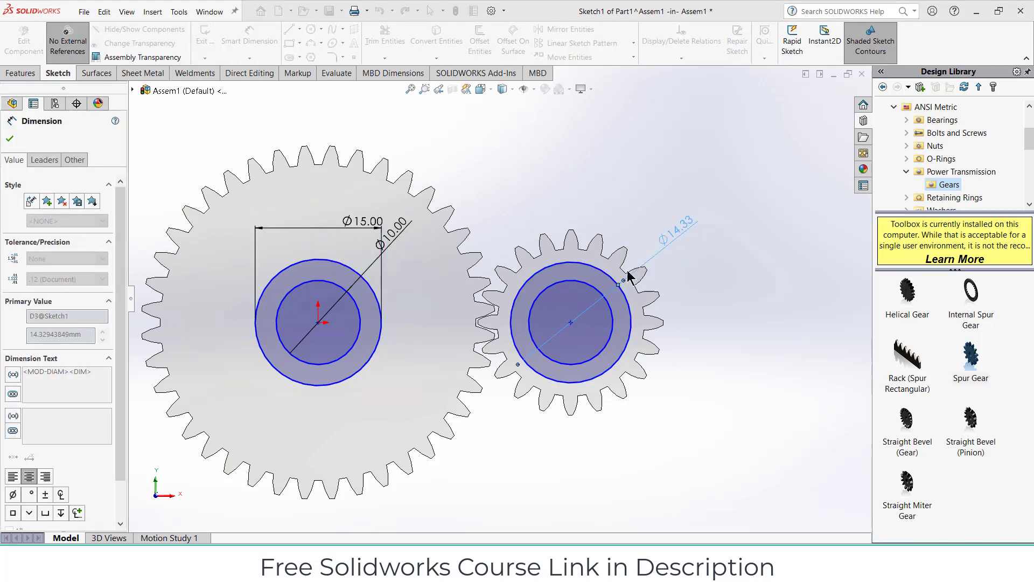
{"action": "left_click", "coordinate": [597, 285]}
{"action": "left_click", "coordinate": [714, 302]}
{"action": "type", "text": "10"}
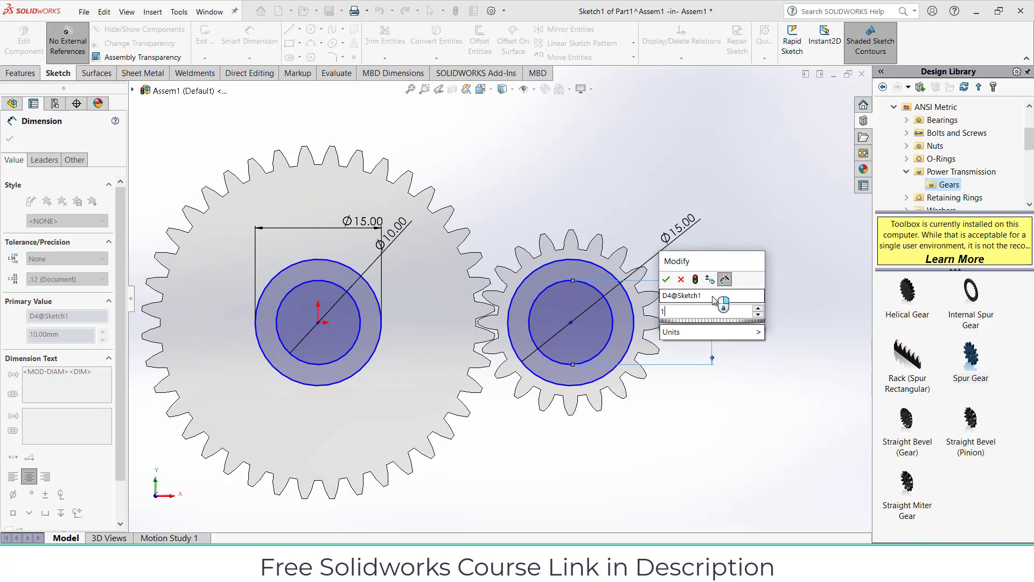
{"action": "key", "text": "Return"}
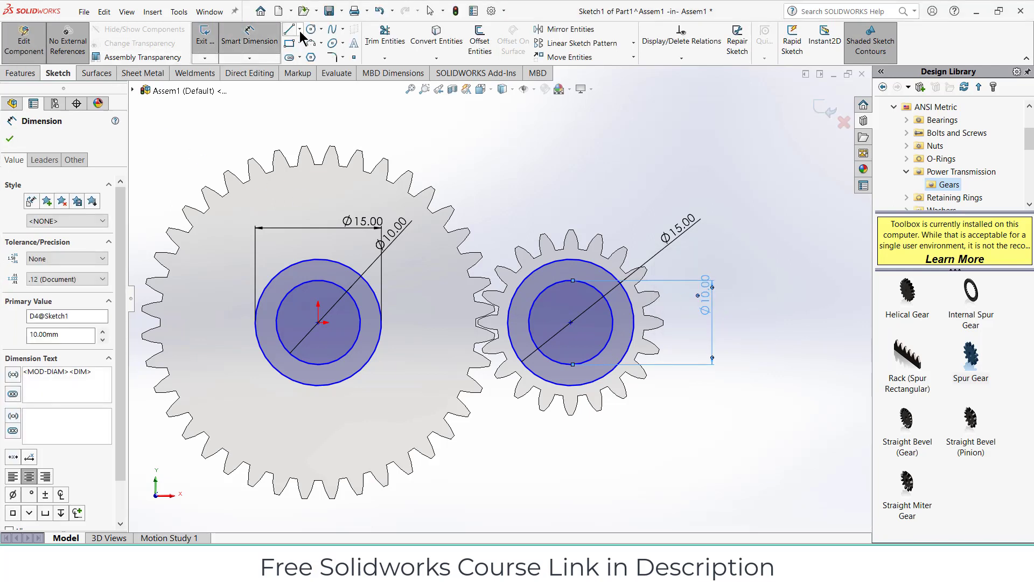
Draw a horizontal centerline from the origin to the center of the small gear's circles.
{"action": "left_click", "coordinate": [299, 31]}
{"action": "left_click", "coordinate": [317, 53]}
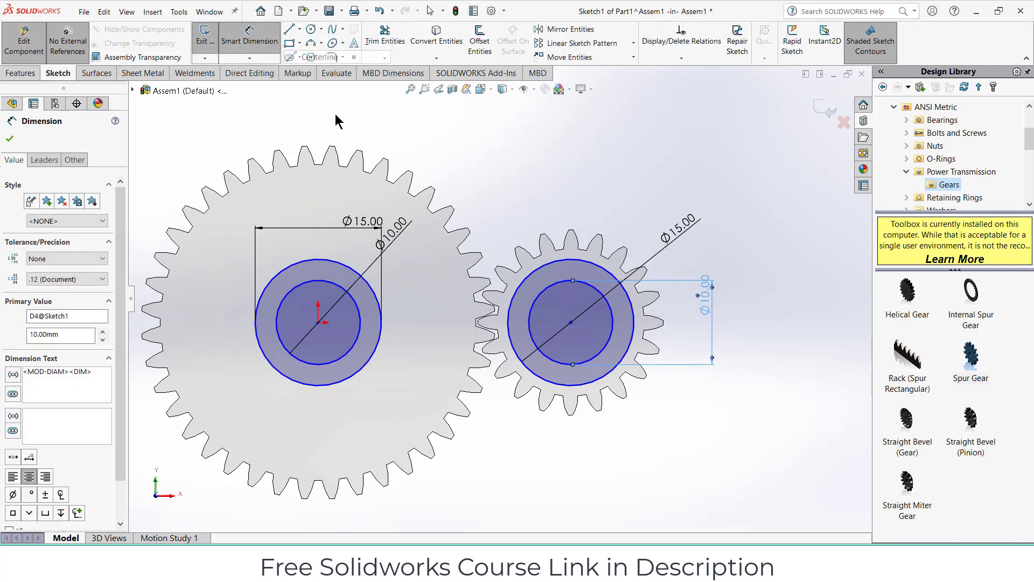
{"action": "left_click", "coordinate": [318, 322]}
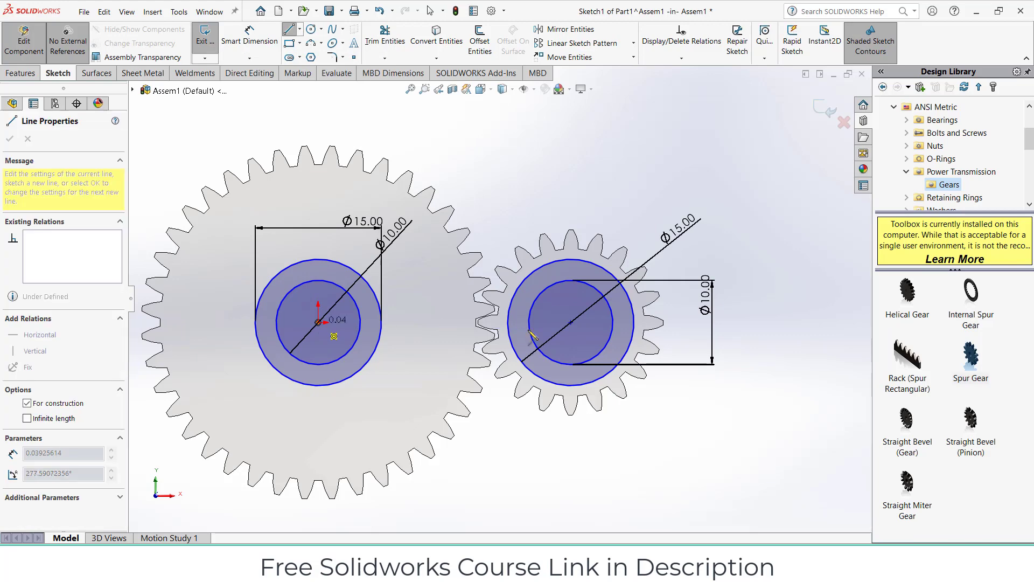
{"action": "left_click", "coordinate": [572, 322]}
{"action": "key", "text": "Escape"}
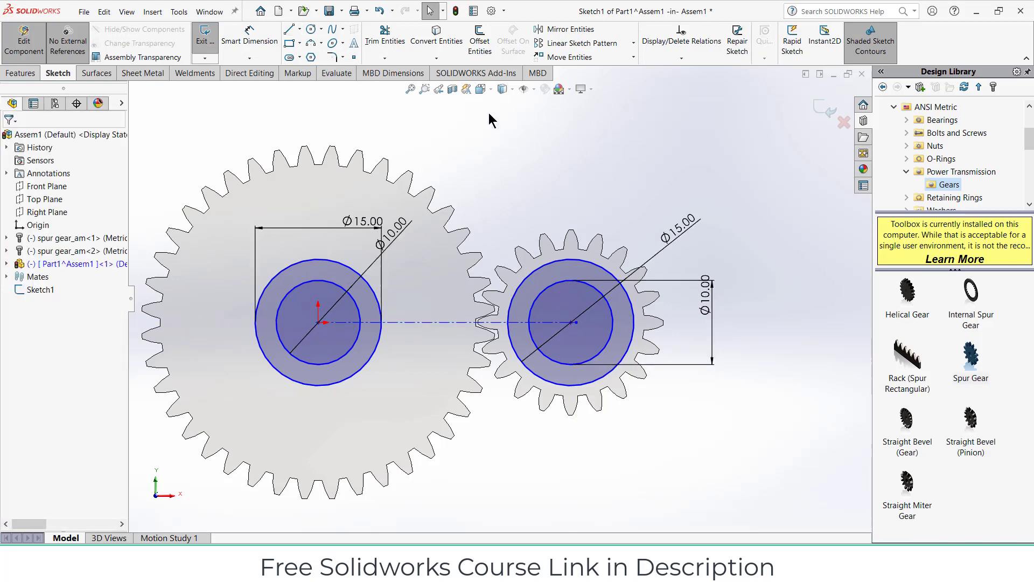
Offset the centerline bi-directionally by 5 mm to form the two edges of the link arm.
{"action": "left_click", "coordinate": [485, 42]}
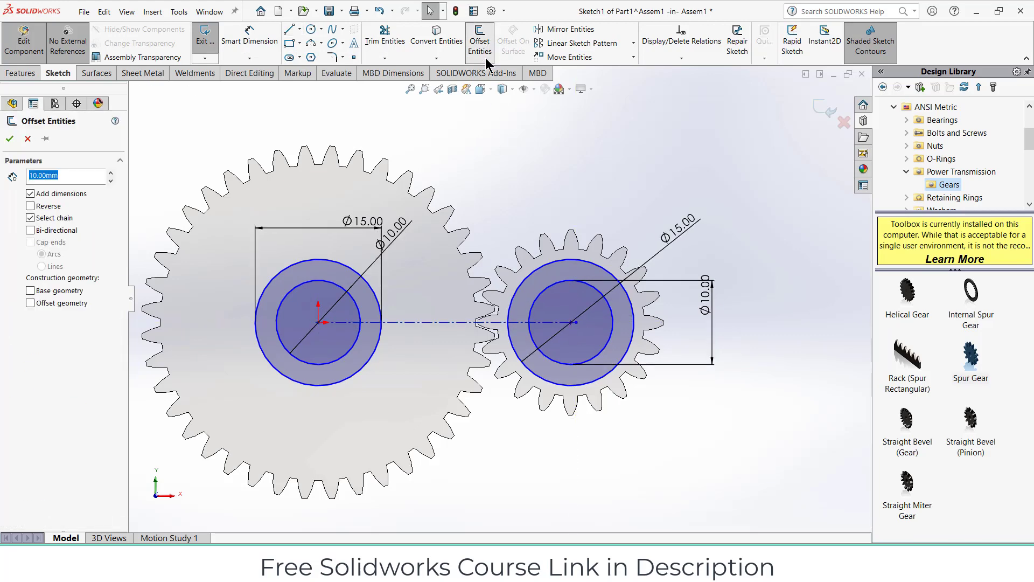
{"action": "left_click", "coordinate": [420, 327]}
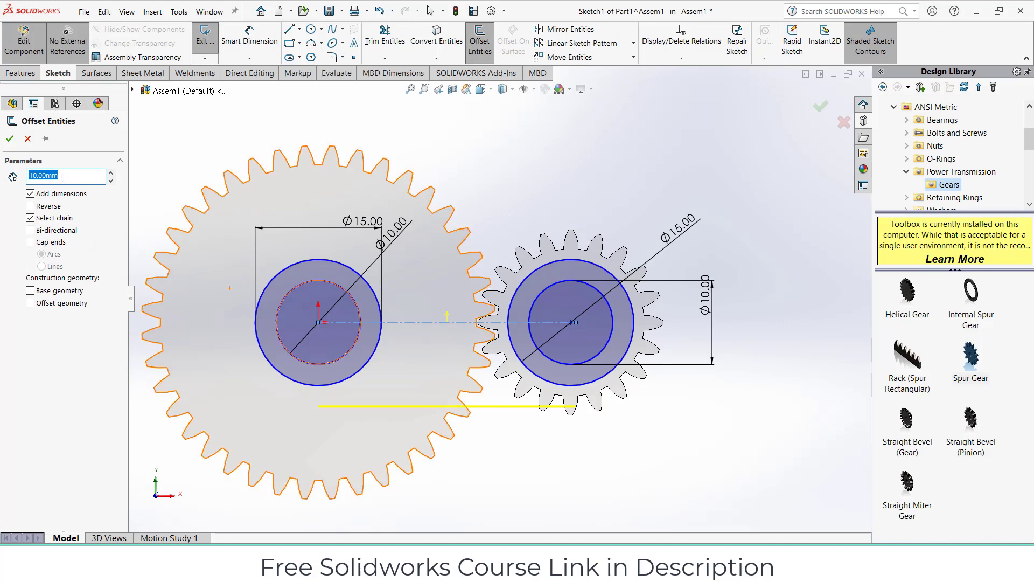
{"action": "type", "text": "5"}
{"action": "key", "text": "Return"}
{"action": "left_click", "coordinate": [30, 231]}
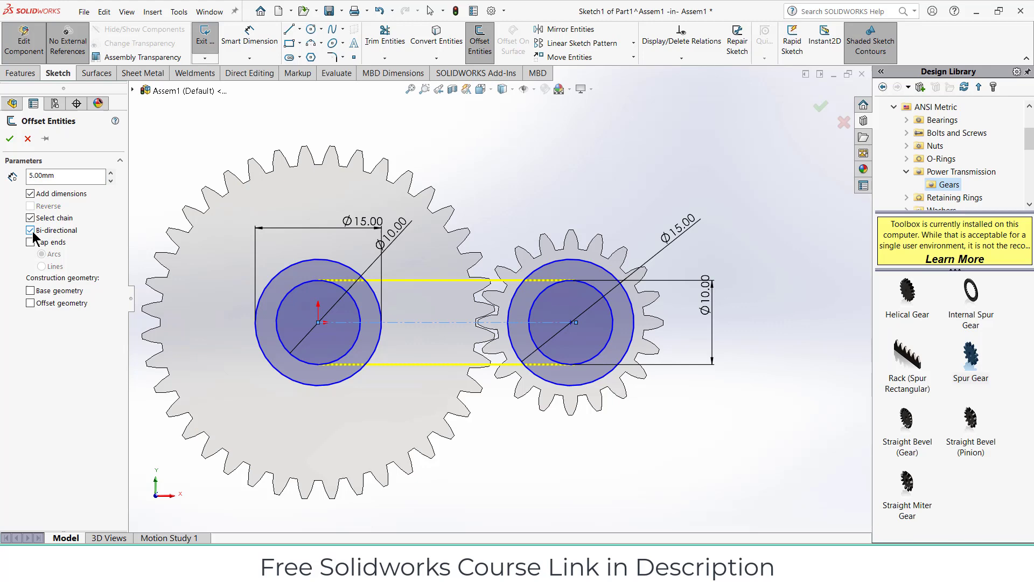
{"action": "left_click", "coordinate": [10, 138]}
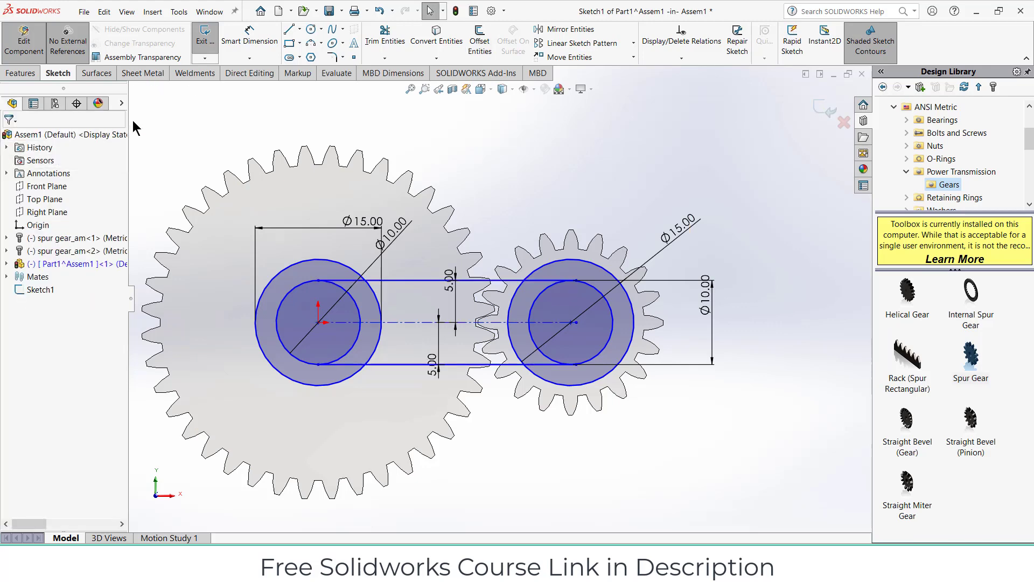
Trim the arm lines inside both outer circles and the circle arcs between them to form one closed link outline.
{"action": "left_click", "coordinate": [373, 42]}
{"action": "scroll", "coordinate": [375, 290], "scroll_direction": "up", "scroll_amount": 4}
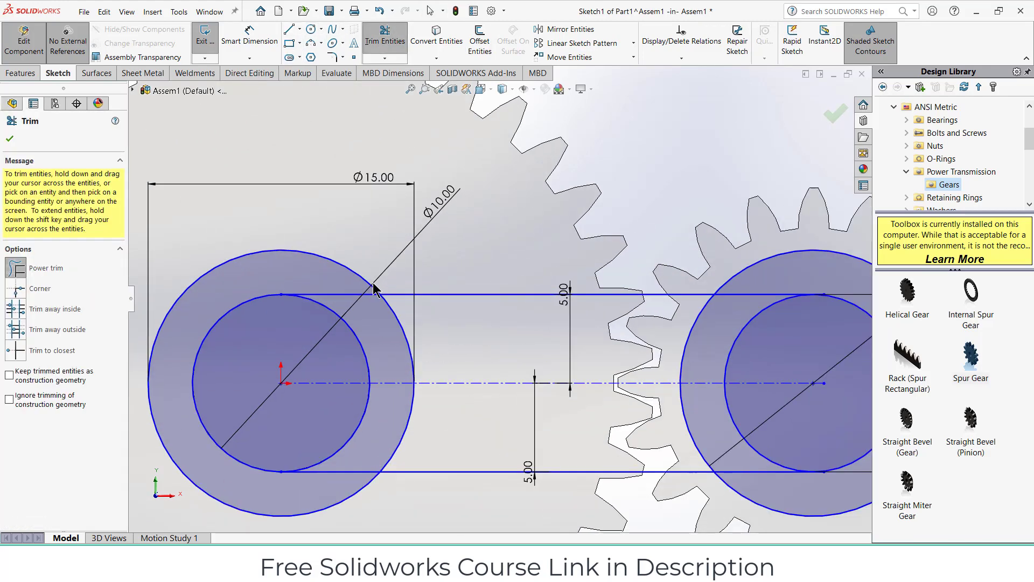
{"action": "left_click_drag", "start_coordinate": [377, 455], "coordinate": [369, 480]}
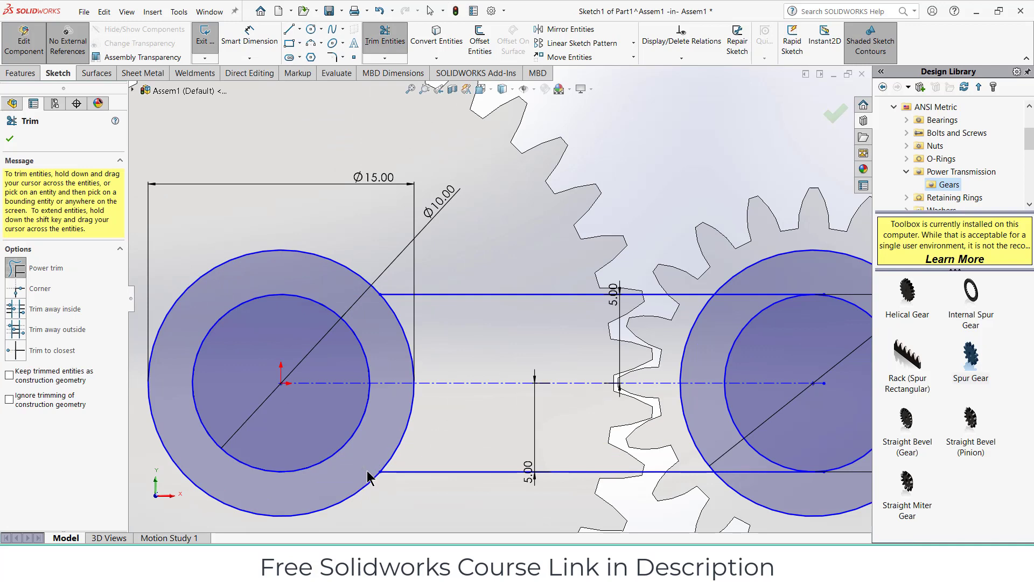
{"action": "left_click_drag", "start_coordinate": [758, 311], "coordinate": [755, 314]}
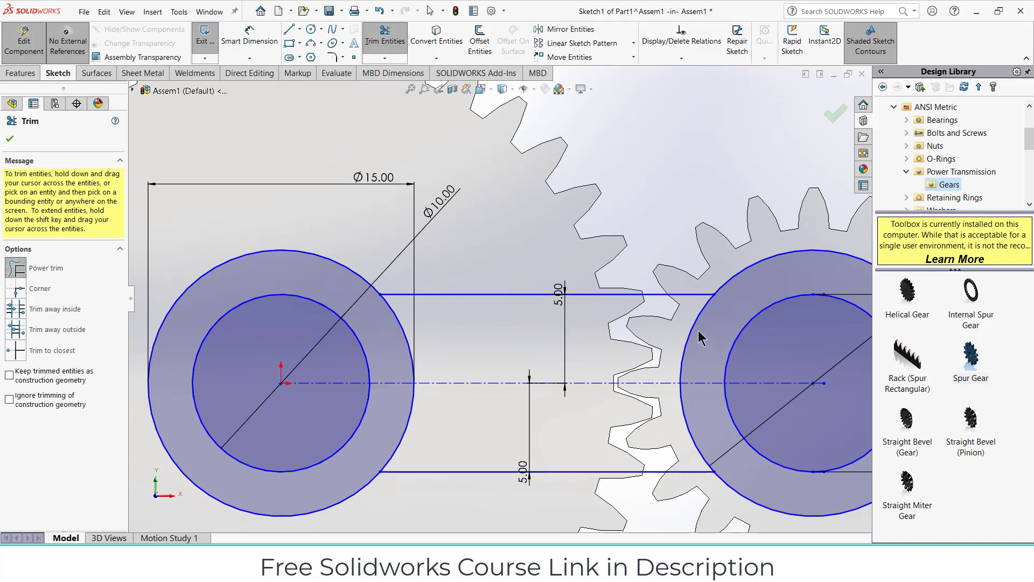
{"action": "left_click_drag", "start_coordinate": [699, 337], "coordinate": [684, 344]}
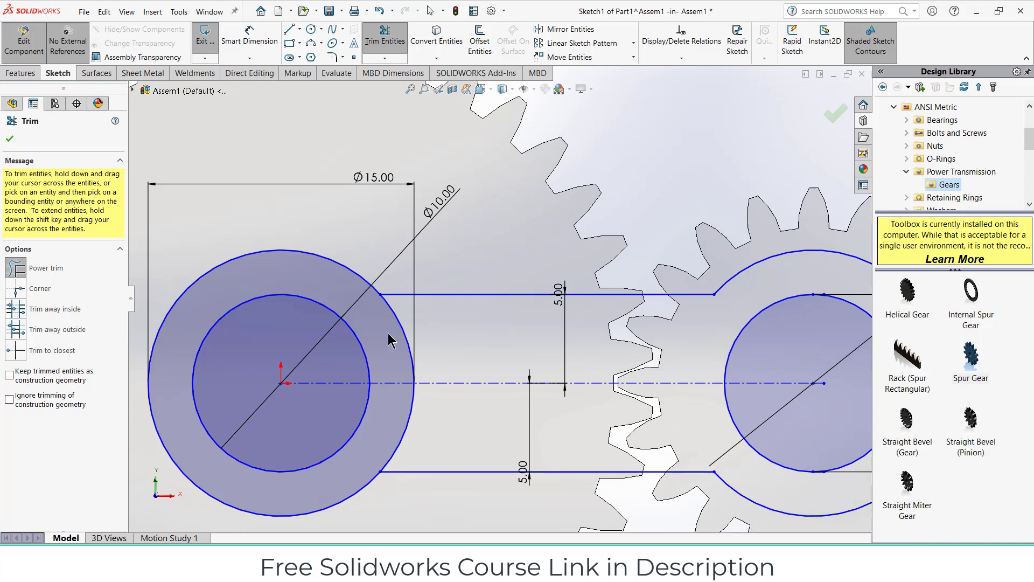
{"action": "mouse_move", "coordinate": [390, 341]}
{"action": "left_mouse_down"}
{"action": "mouse_move", "coordinate": [418, 336]}
{"action": "mouse_move", "coordinate": [413, 393]}
{"action": "mouse_move", "coordinate": [401, 405]}
{"action": "mouse_move", "coordinate": [428, 420]}
{"action": "left_mouse_up"}
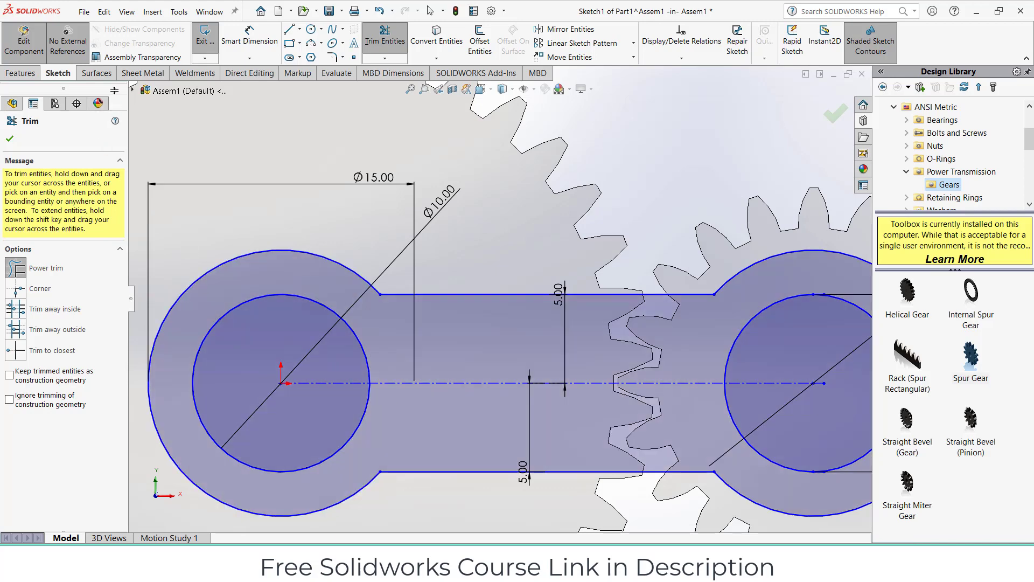
Set a 2 mm sketch fillet on the upper corner between the large gear's outer arc and the arm edge.
{"action": "left_click", "coordinate": [333, 58]}
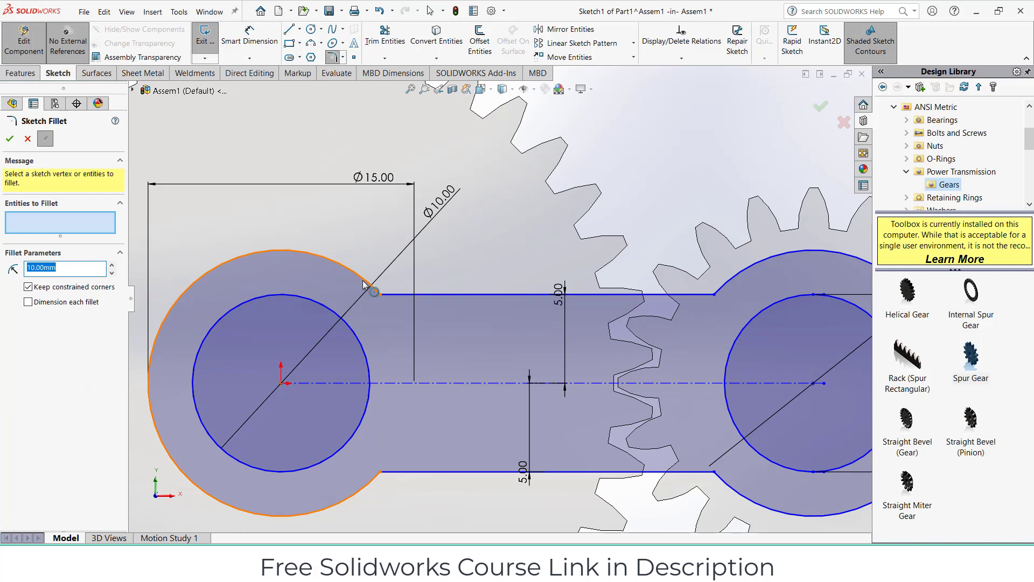
{"action": "left_click", "coordinate": [369, 285]}
{"action": "left_click", "coordinate": [405, 295]}
{"action": "double_click", "coordinate": [54, 268]}
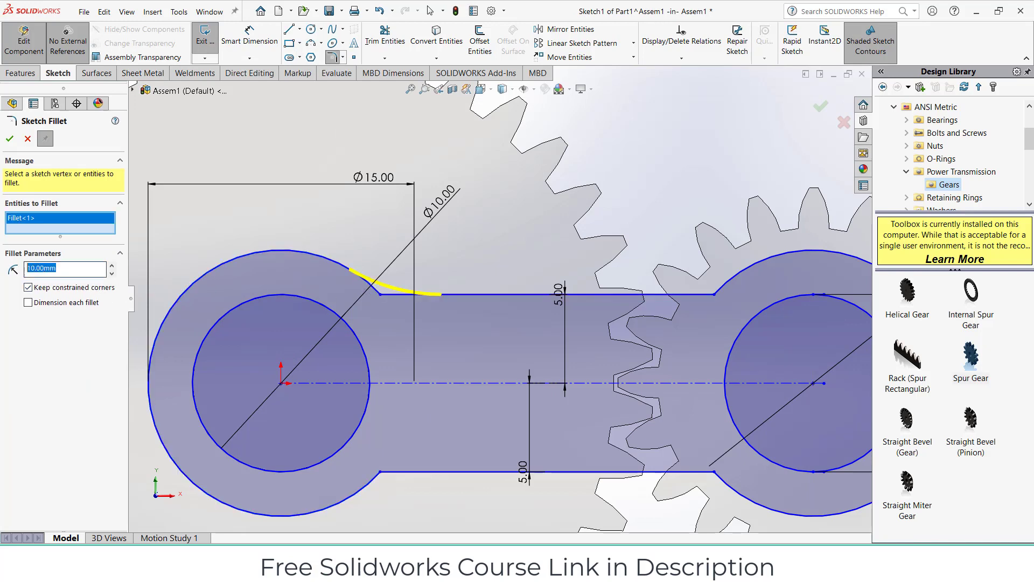
{"action": "key", "text": "Return"}
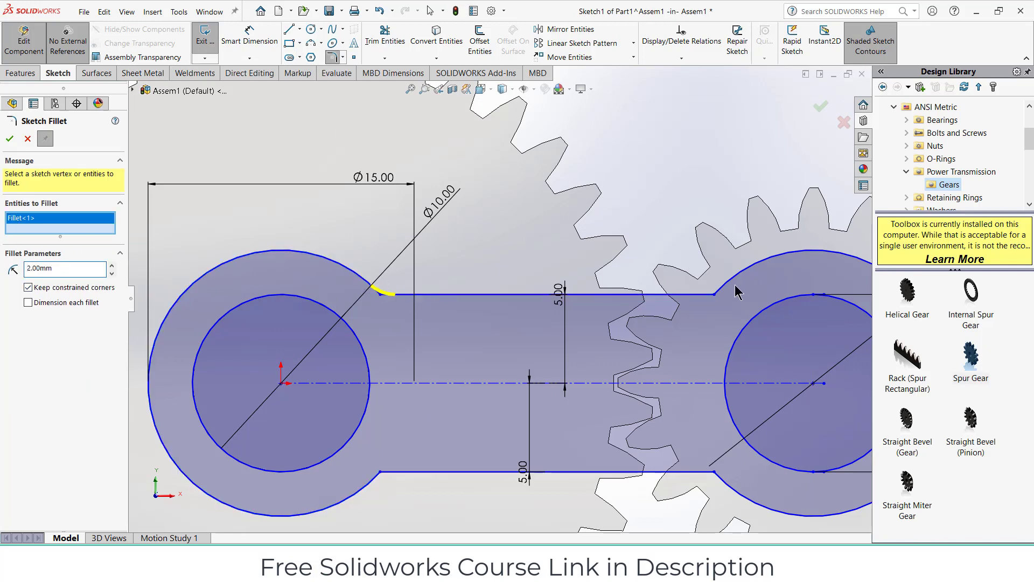
Add the three remaining arm-to-arc corners to the 2 mm sketch fillet and finish the command.
{"action": "left_click", "coordinate": [700, 294]}
{"action": "left_click", "coordinate": [730, 287]}
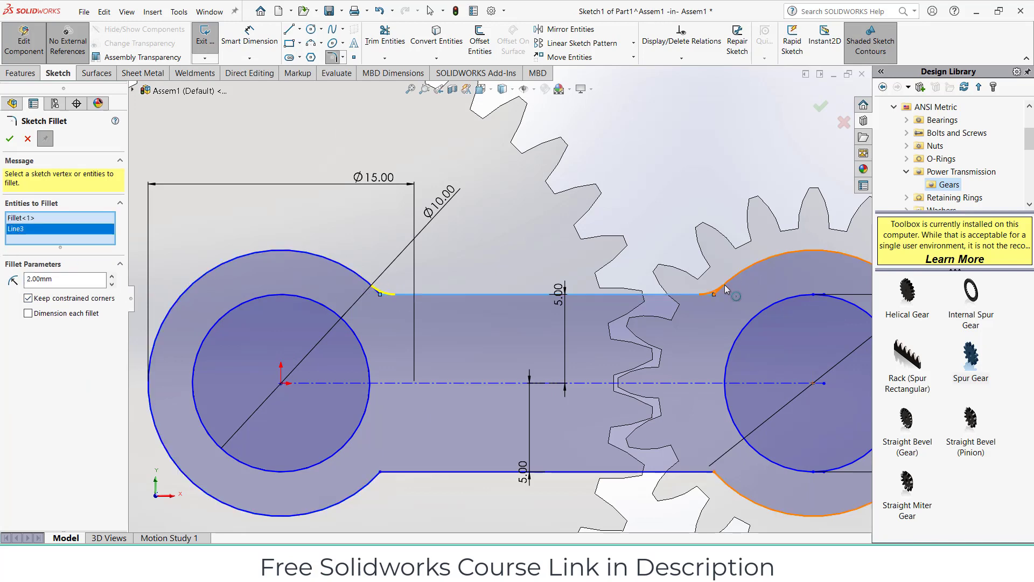
{"action": "left_click", "coordinate": [678, 472]}
{"action": "left_click", "coordinate": [724, 481]}
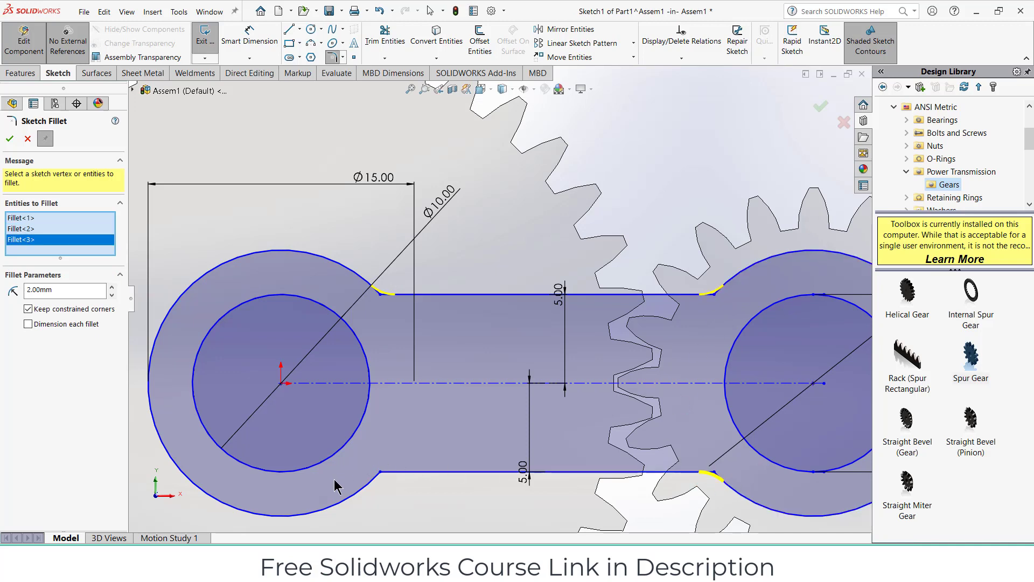
{"action": "left_click", "coordinate": [355, 500]}
{"action": "left_click", "coordinate": [393, 464]}
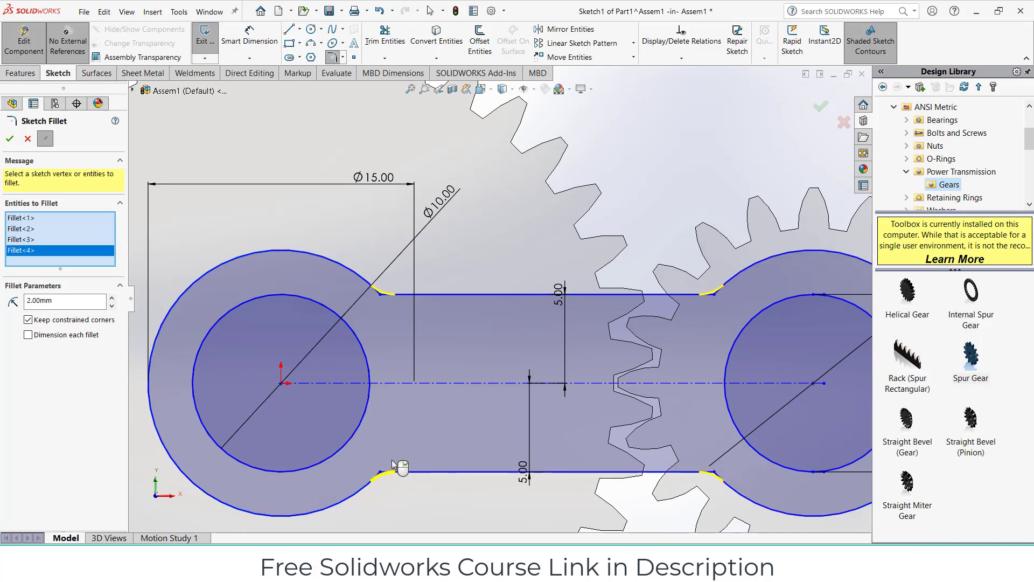
{"action": "left_click", "coordinate": [10, 139]}
{"action": "left_click", "coordinate": [31, 70]}
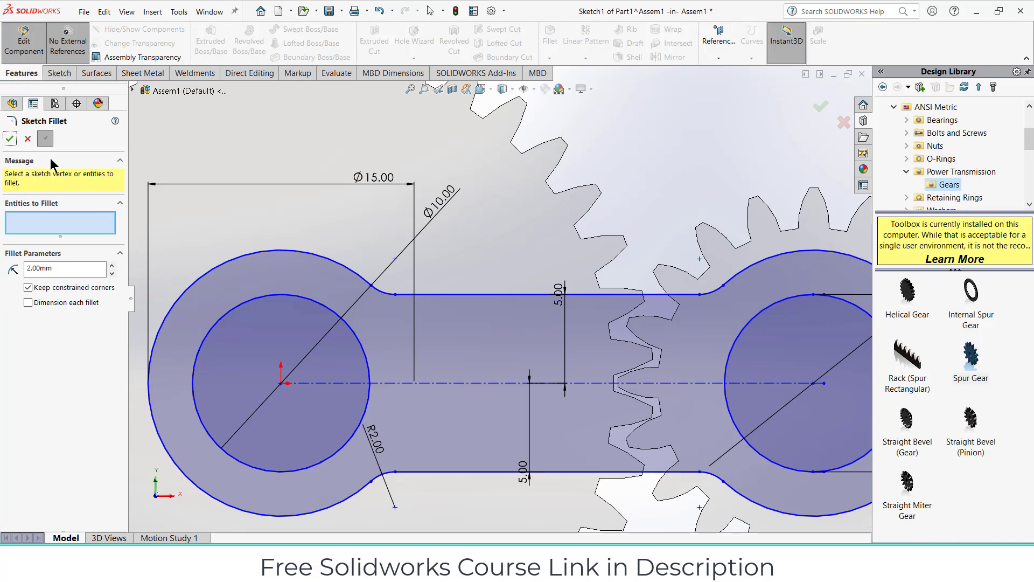
{"action": "left_click", "coordinate": [27, 139]}
Extrude the link region between the outline and the two inner circles 3 mm blind, and return to the assembly.
{"action": "left_click", "coordinate": [211, 37]}
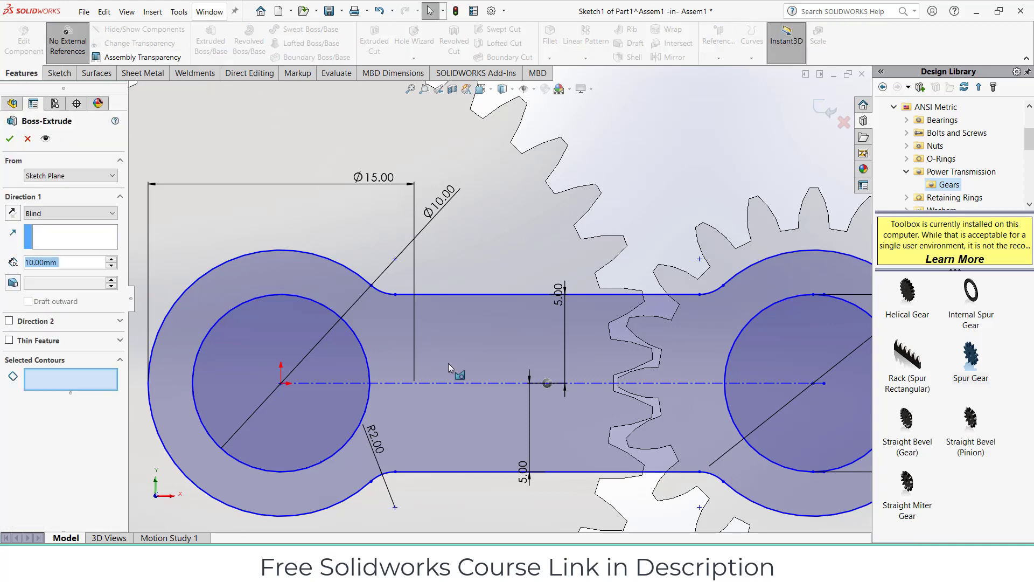
{"action": "left_click", "coordinate": [459, 355]}
{"action": "scroll", "coordinate": [436, 397], "scroll_direction": "up", "scroll_amount": 4}
{"action": "middle_click_drag", "start_coordinate": [435, 396], "coordinate": [310, 357]}
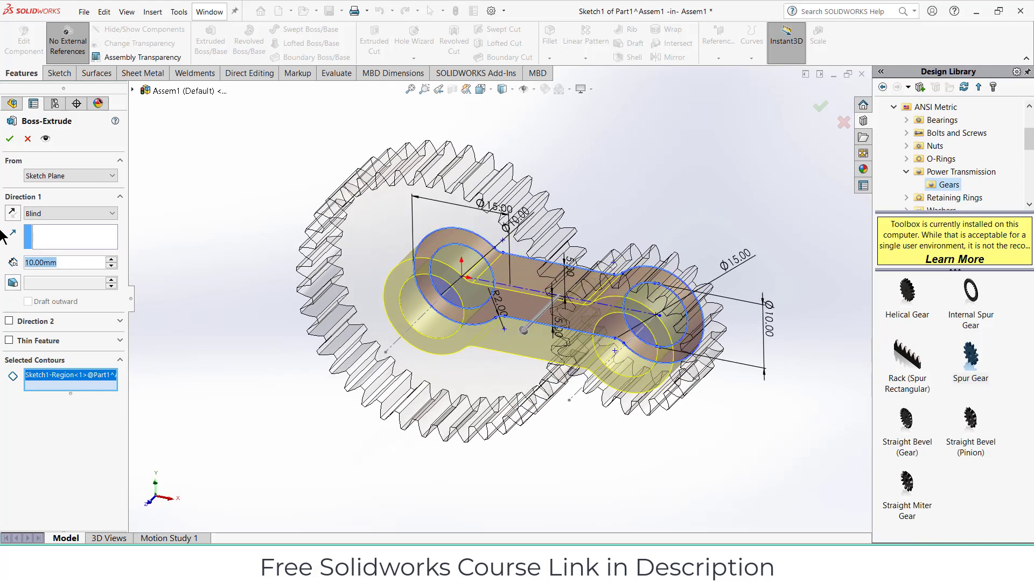
{"action": "type", "text": "3"}
{"action": "key", "text": "Return"}
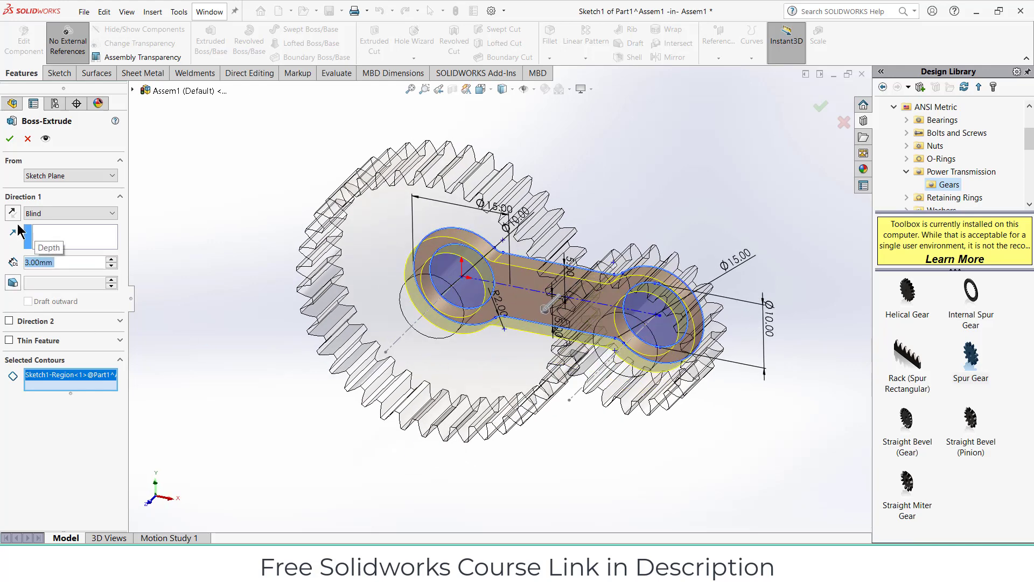
{"action": "left_click", "coordinate": [10, 140]}
{"action": "left_click", "coordinate": [833, 111]}
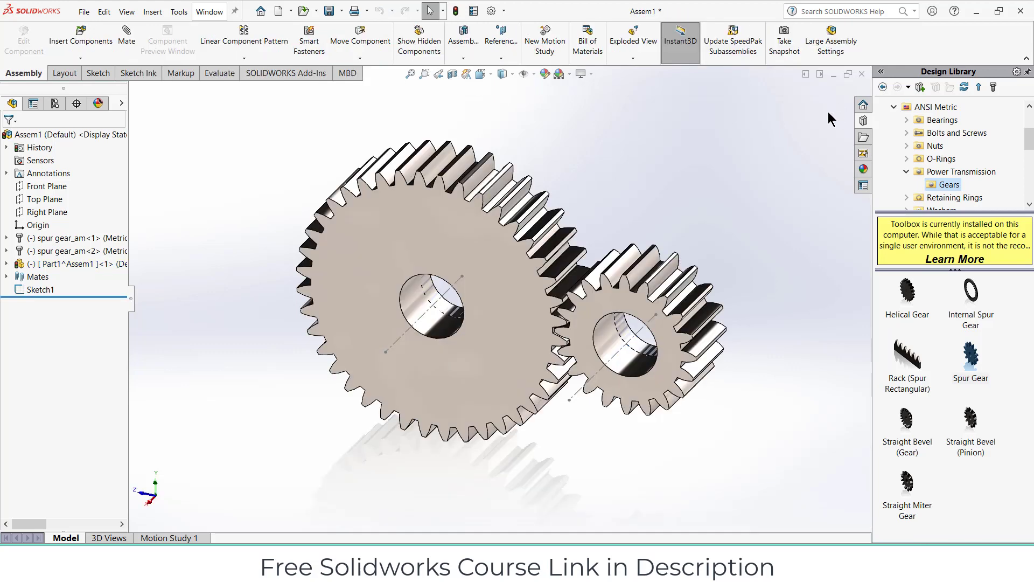
Move the link out in front of the gears and mate its hole concentric with the large gear's bore.
{"action": "left_click", "coordinate": [65, 264]}
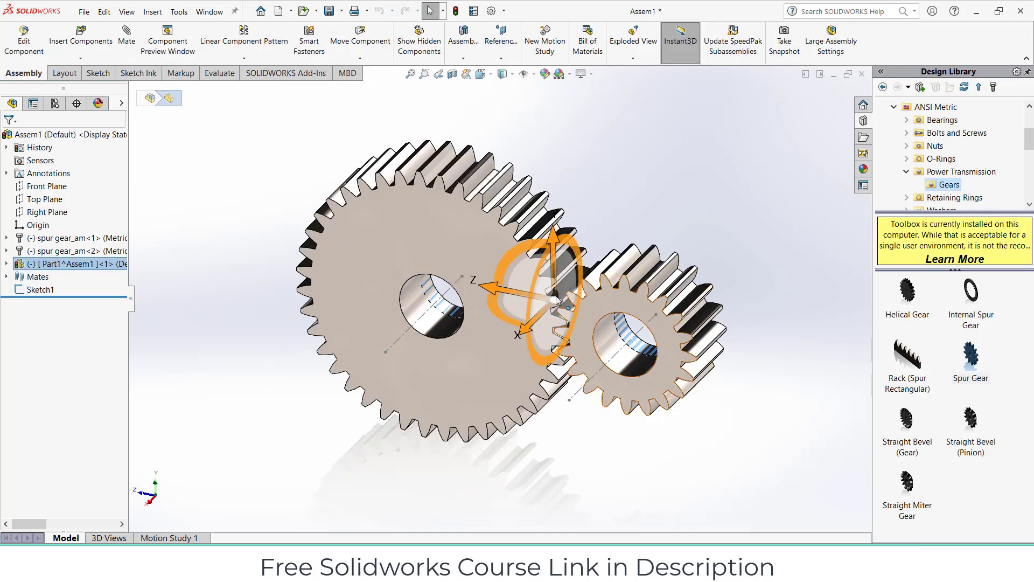
{"action": "left_click", "coordinate": [693, 194]}
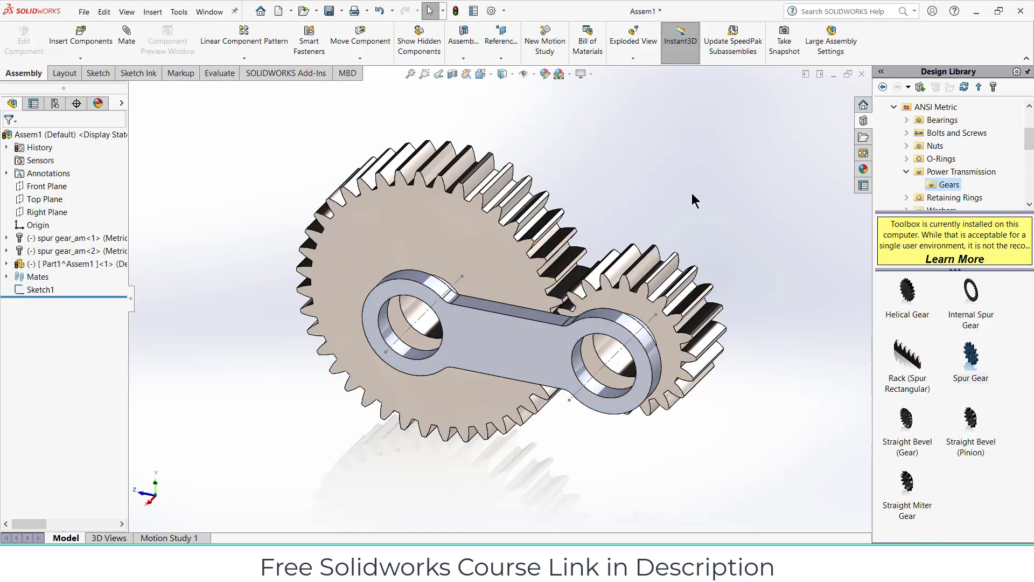
{"action": "left_click", "coordinate": [123, 39]}
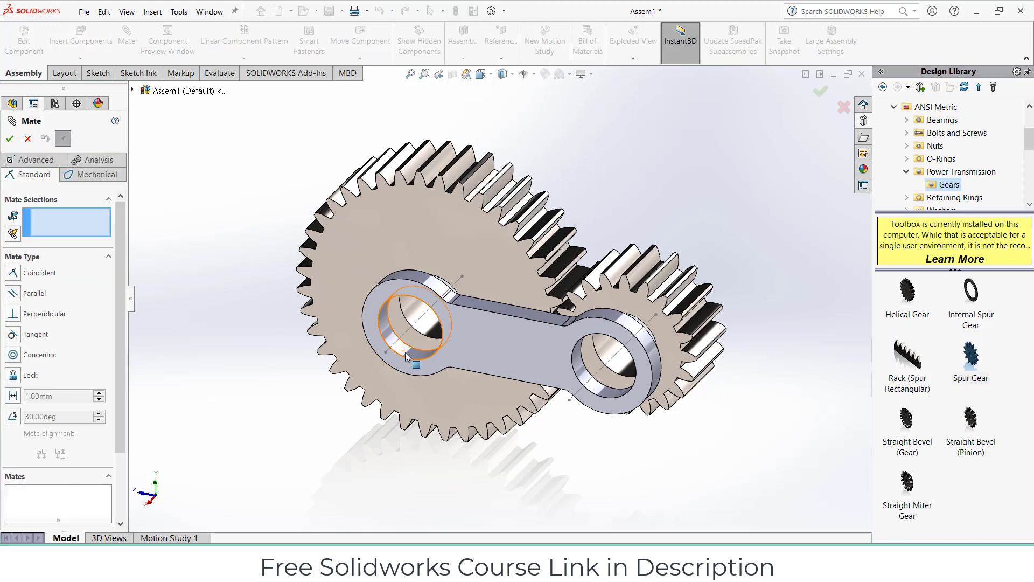
{"action": "left_click", "coordinate": [417, 318]}
{"action": "left_click", "coordinate": [421, 317]}
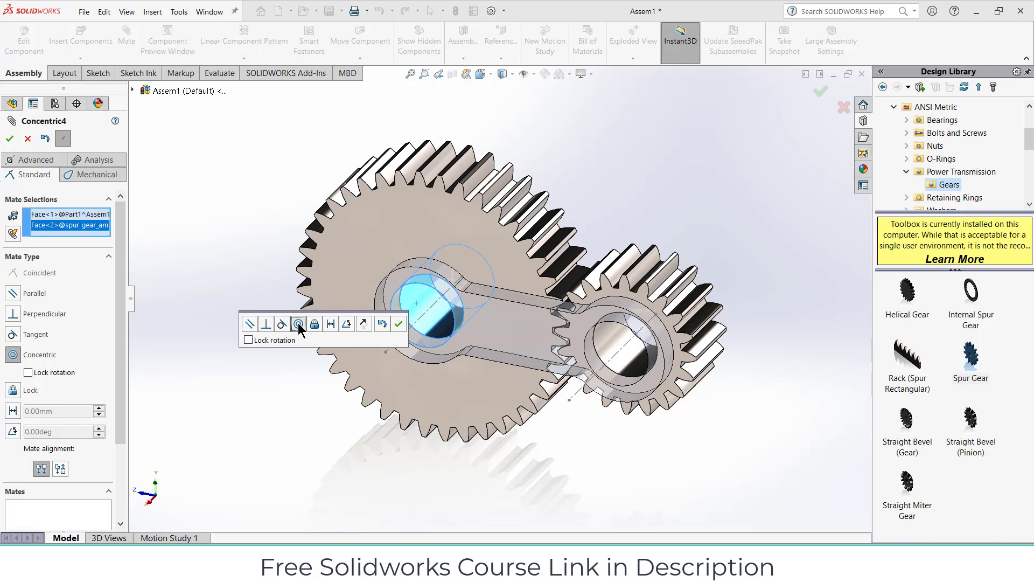
{"action": "left_click", "coordinate": [399, 324]}
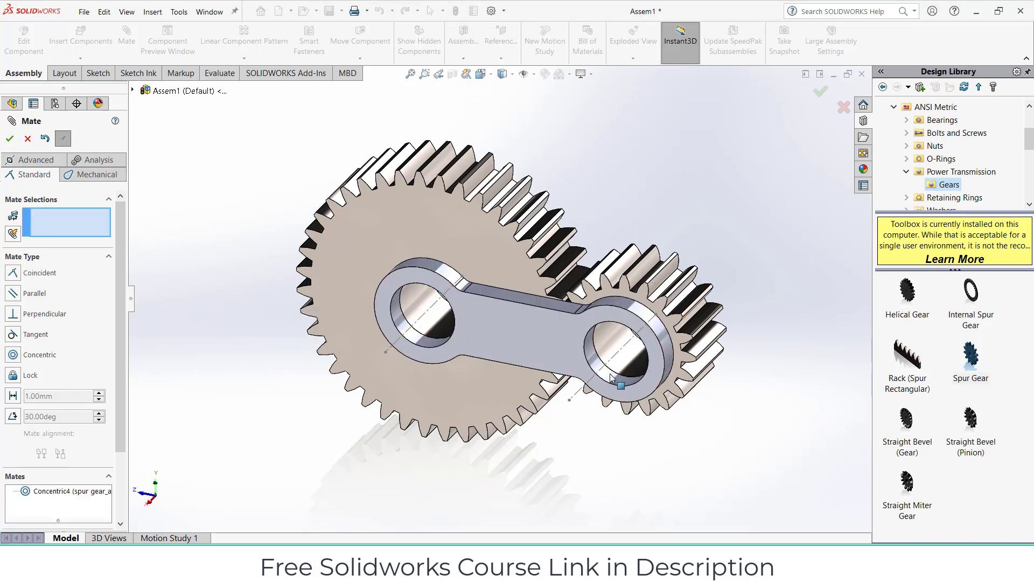
Mate the link's other hole concentric with the small gear's bore.
{"action": "left_click", "coordinate": [611, 346]}
{"action": "left_click", "coordinate": [615, 348]}
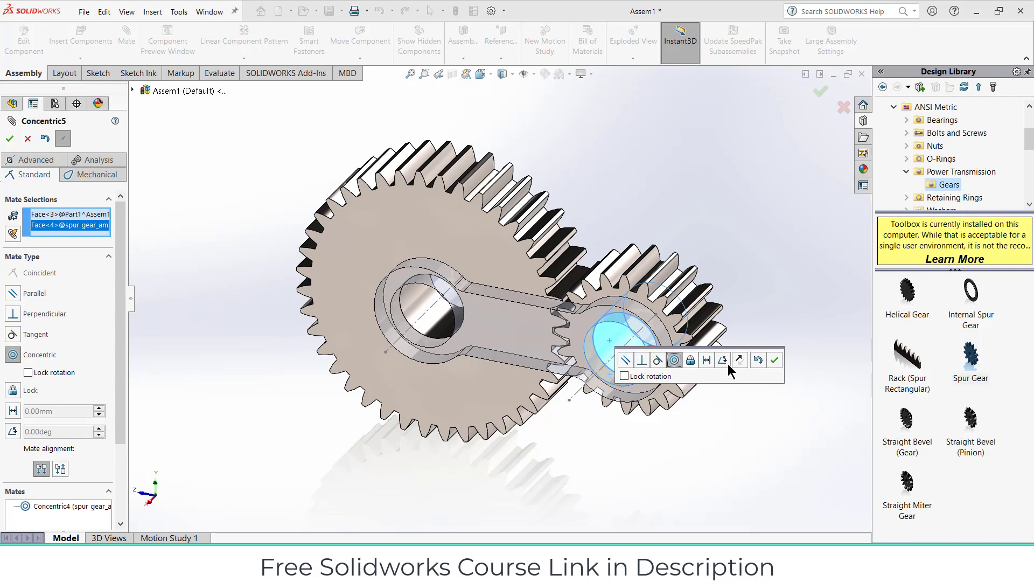
{"action": "left_click", "coordinate": [774, 359]}
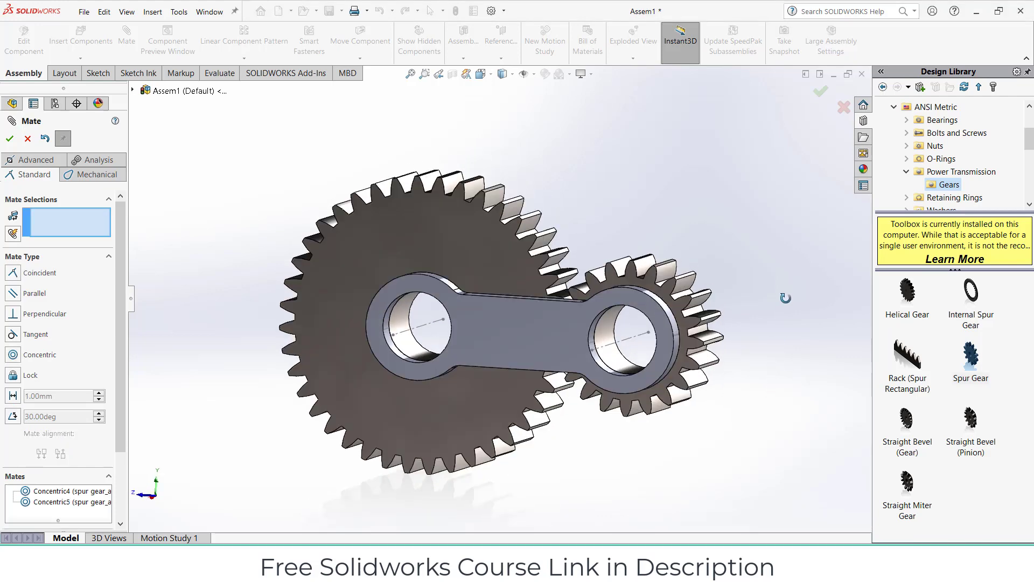
Start a mechanical Gear mate between the bore edges of the small gear and the large gear.
{"action": "middle_click_drag", "start_coordinate": [785, 298], "coordinate": [796, 341]}
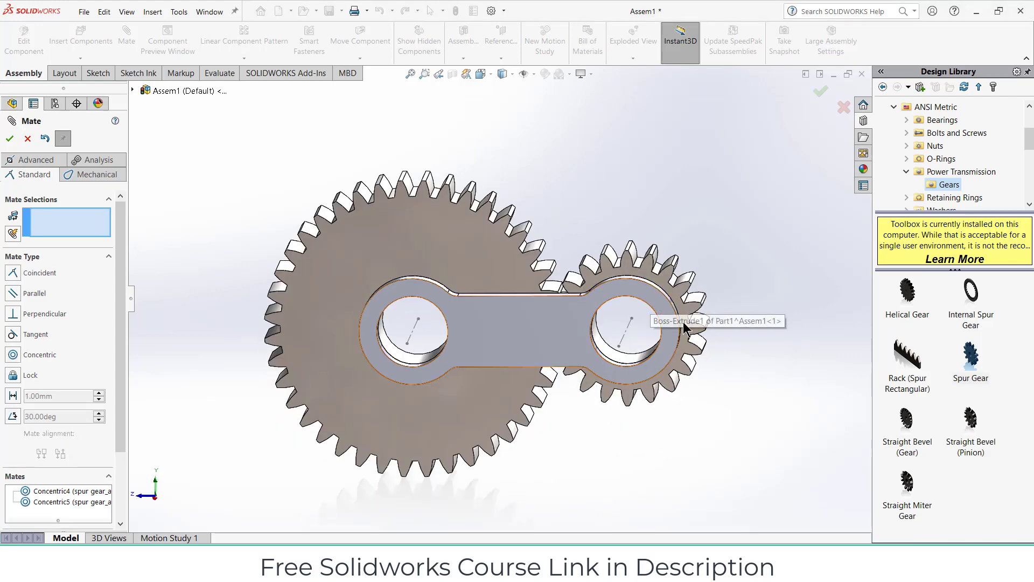
{"action": "middle_click_drag", "start_coordinate": [680, 322], "coordinate": [550, 107]}
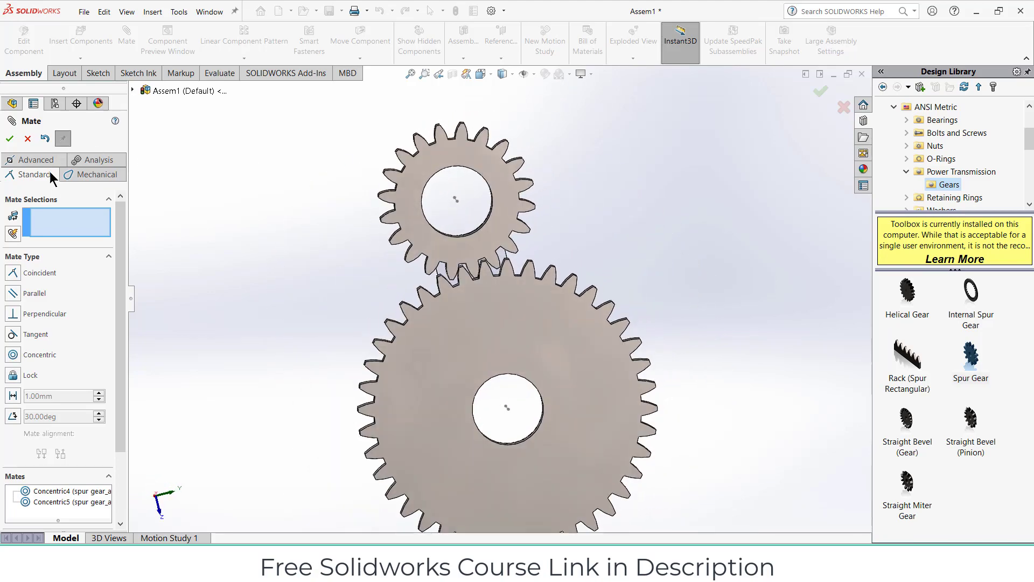
{"action": "left_click", "coordinate": [76, 176]}
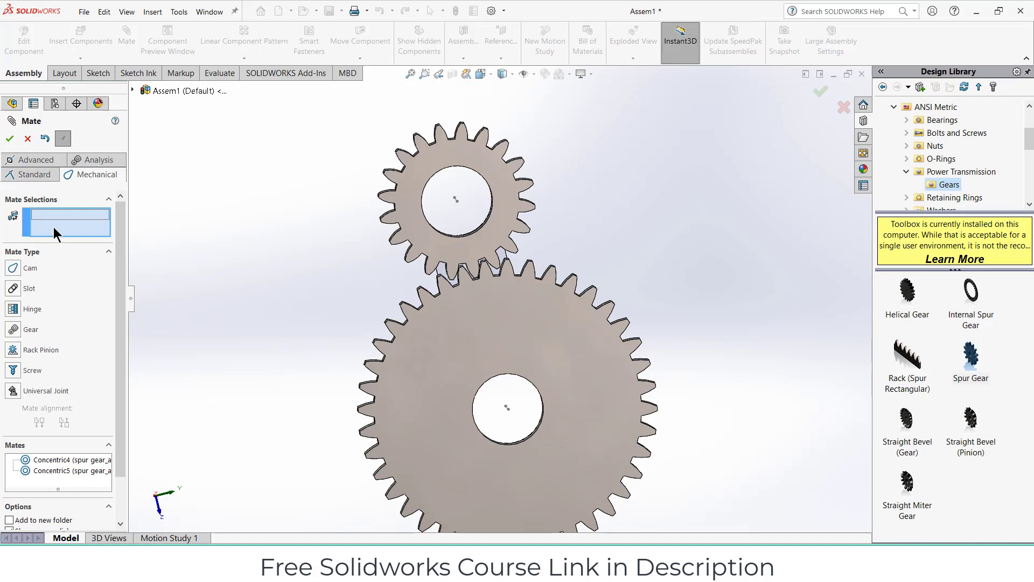
{"action": "left_click", "coordinate": [488, 227]}
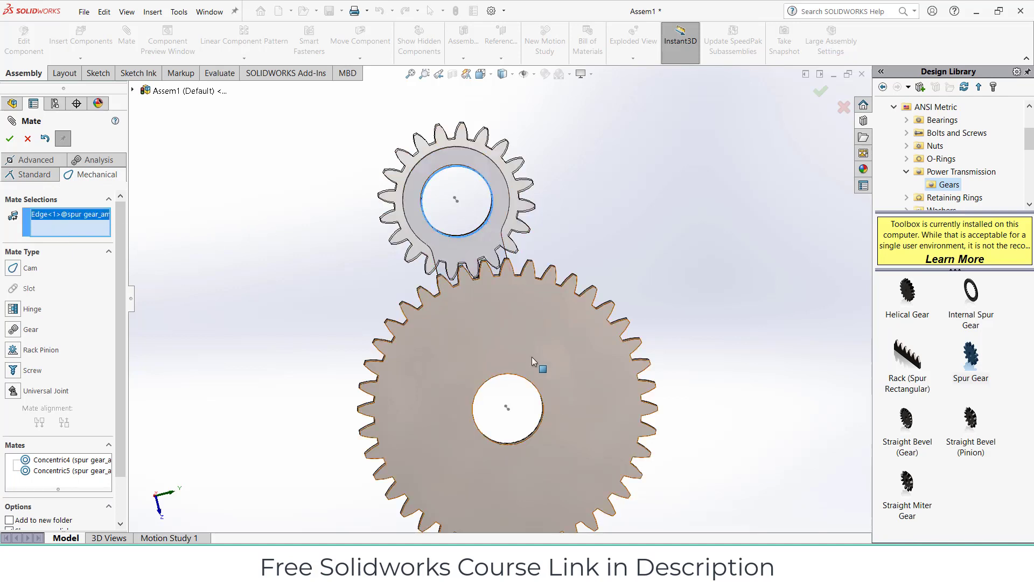
{"action": "left_click", "coordinate": [538, 394]}
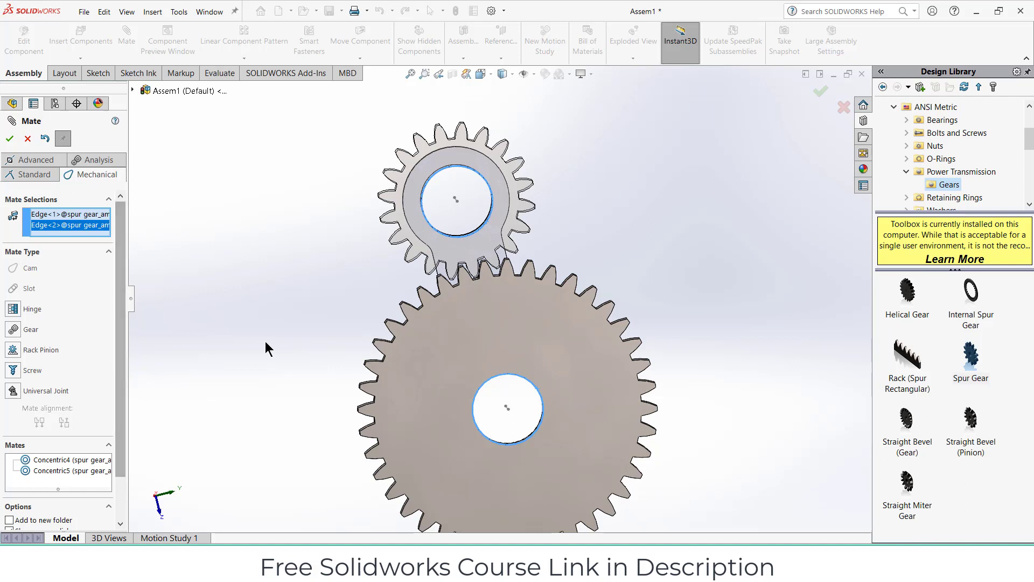
{"action": "left_click", "coordinate": [14, 330]}
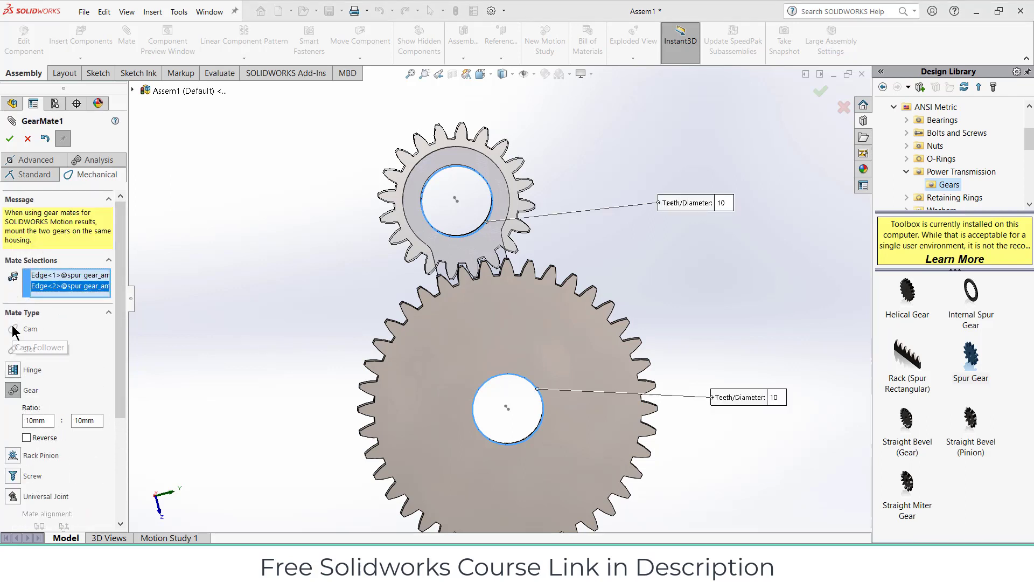
Set the gear mate ratio to 20 for the small gear and 40 for the large gear, and apply it.
{"action": "left_click", "coordinate": [725, 209]}
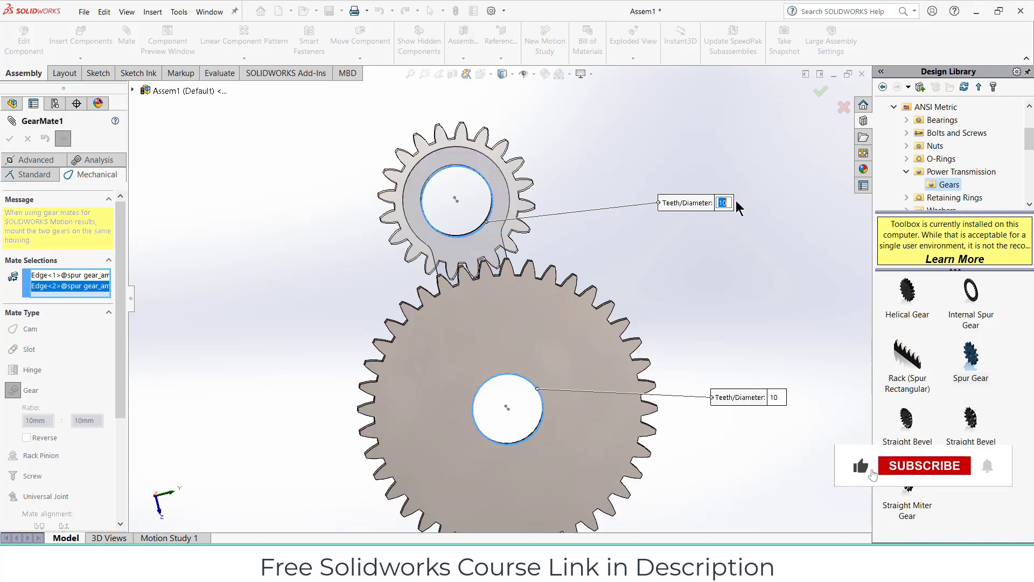
{"action": "type", "text": "20"}
{"action": "left_click", "coordinate": [779, 398]}
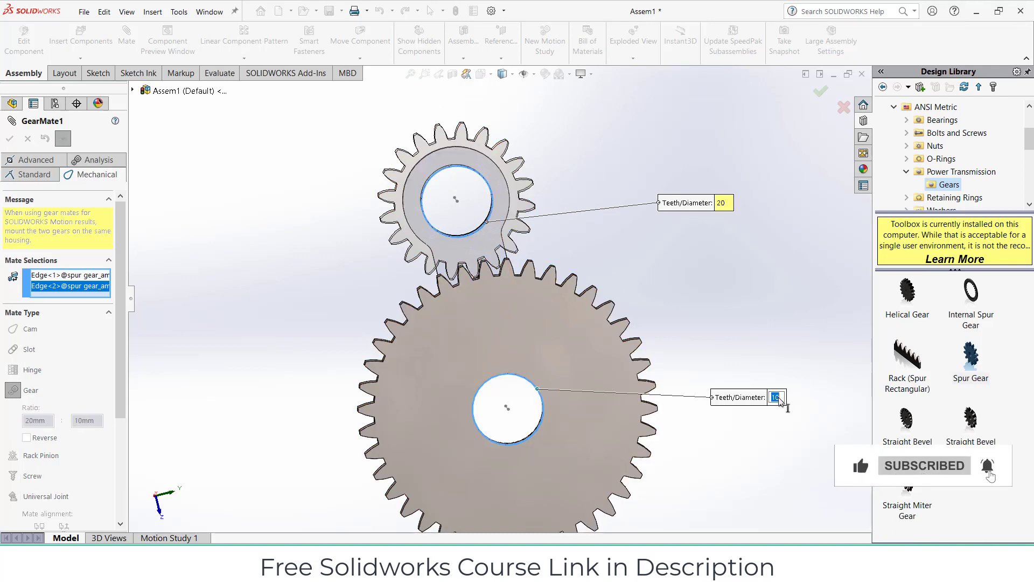
{"action": "type", "text": "40"}
{"action": "key", "text": "Return"}
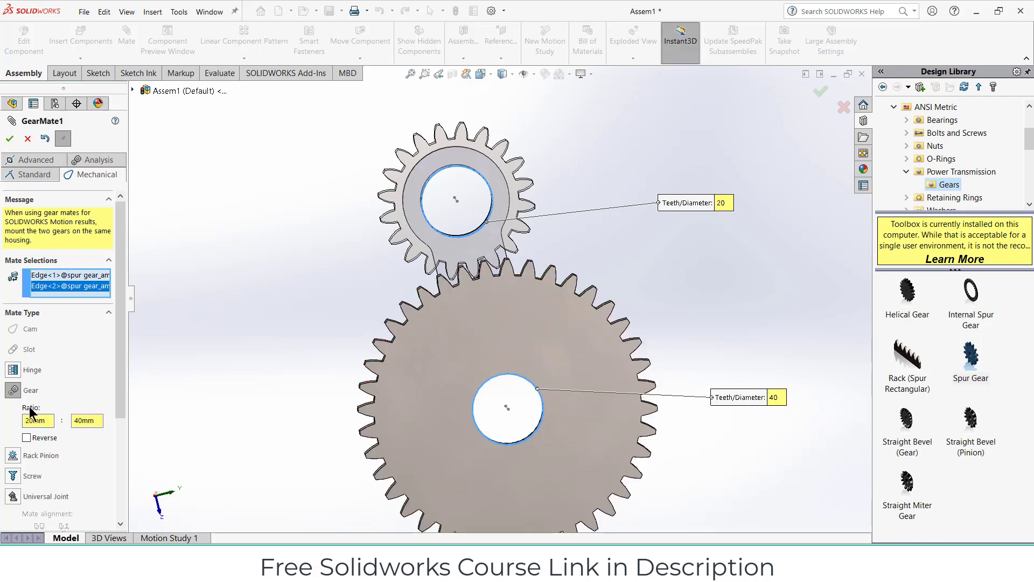
{"action": "left_click", "coordinate": [9, 139]}
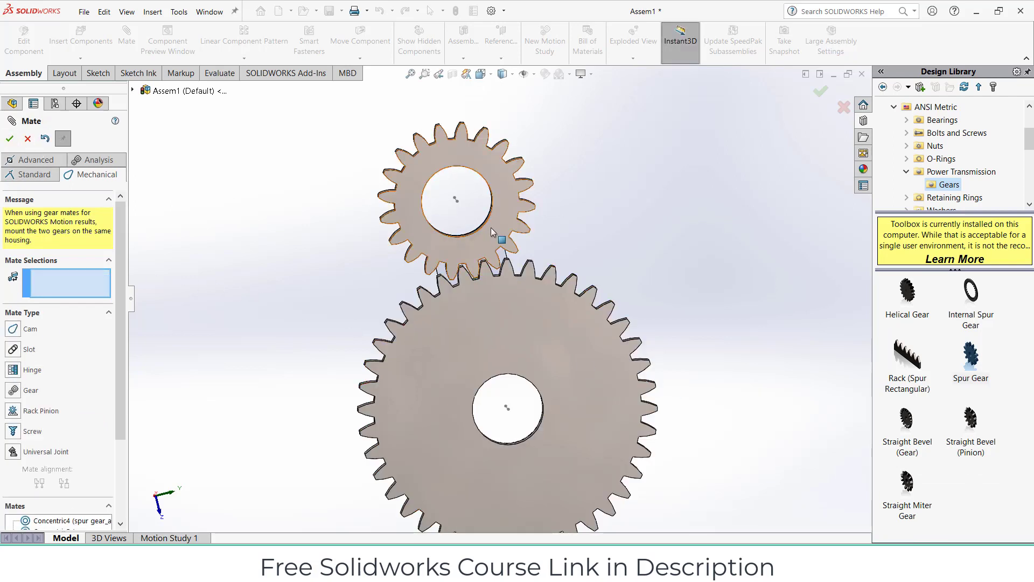
Rotate the small gear to check that the gear mate drives the large gear, and leave the Mate command.
{"action": "mouse_move", "coordinate": [490, 228]}
{"action": "left_mouse_down"}
{"action": "mouse_move", "coordinate": [600, 237]}
{"action": "mouse_move", "coordinate": [452, 228]}
{"action": "mouse_move", "coordinate": [487, 227]}
{"action": "left_mouse_up"}
{"action": "right_click", "coordinate": [504, 299]}
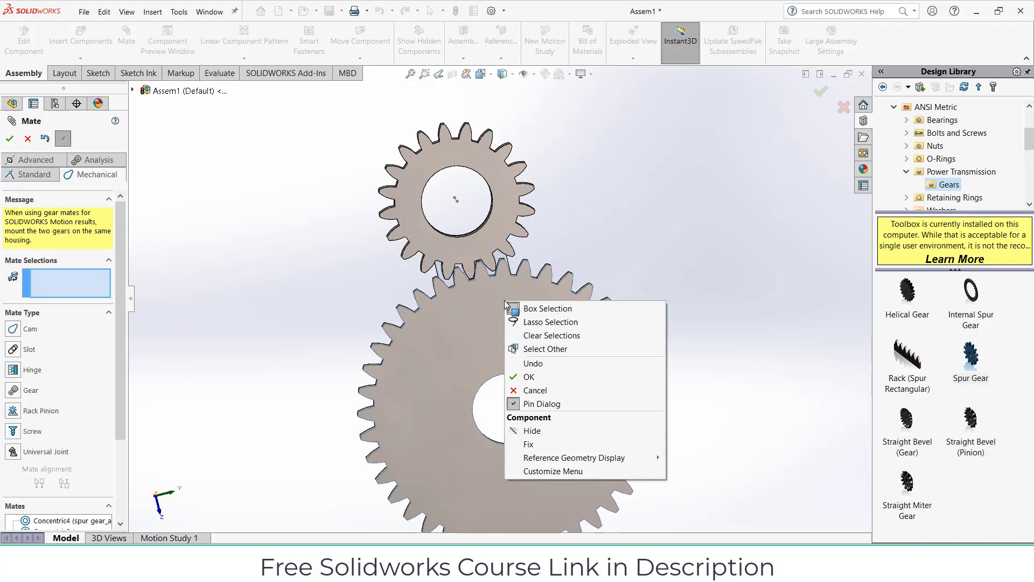
{"action": "left_click", "coordinate": [25, 139]}
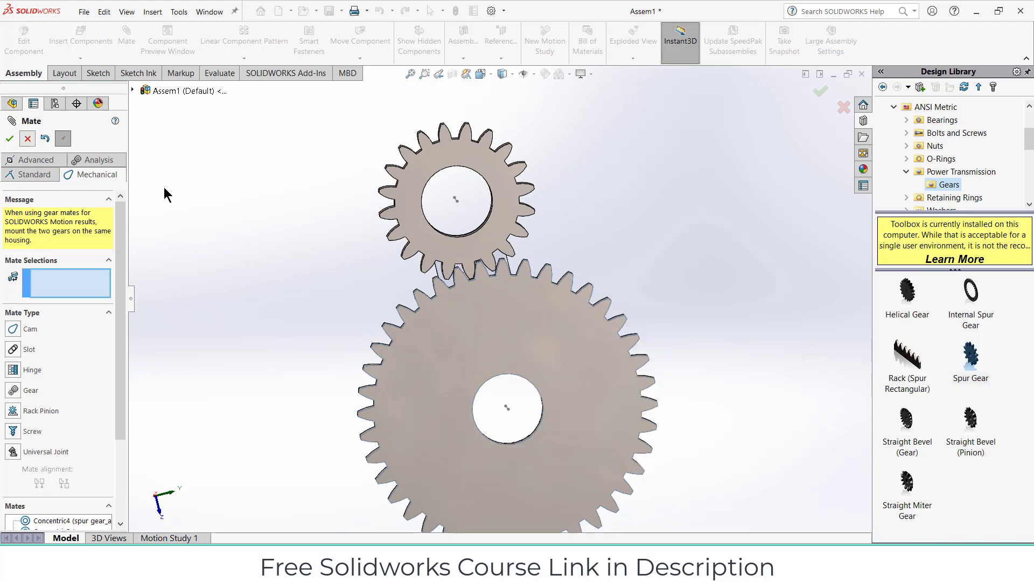
Fix the large 40-tooth gear in place and try to move the small gear.
{"action": "right_click", "coordinate": [496, 321]}
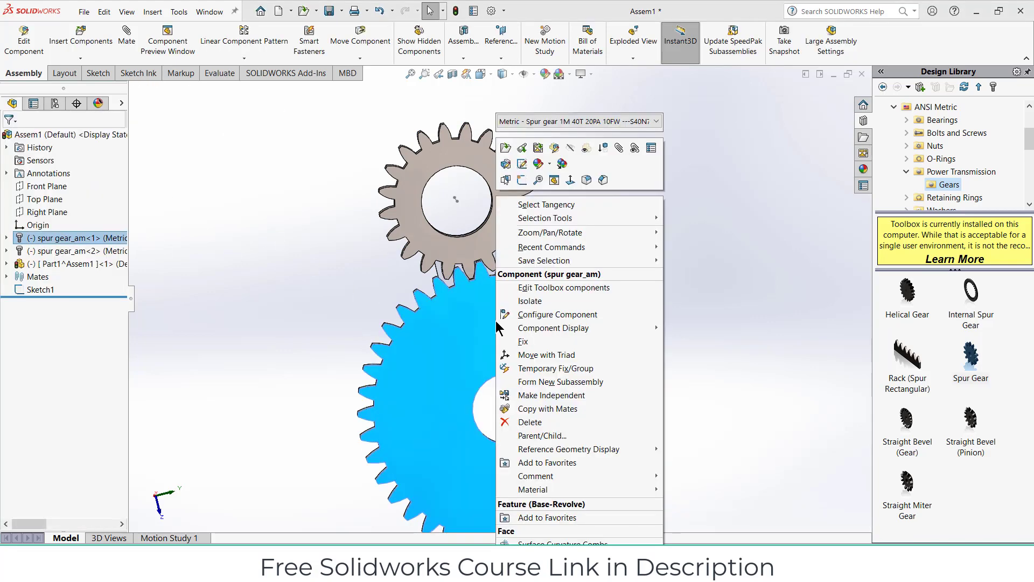
{"action": "left_click", "coordinate": [517, 341]}
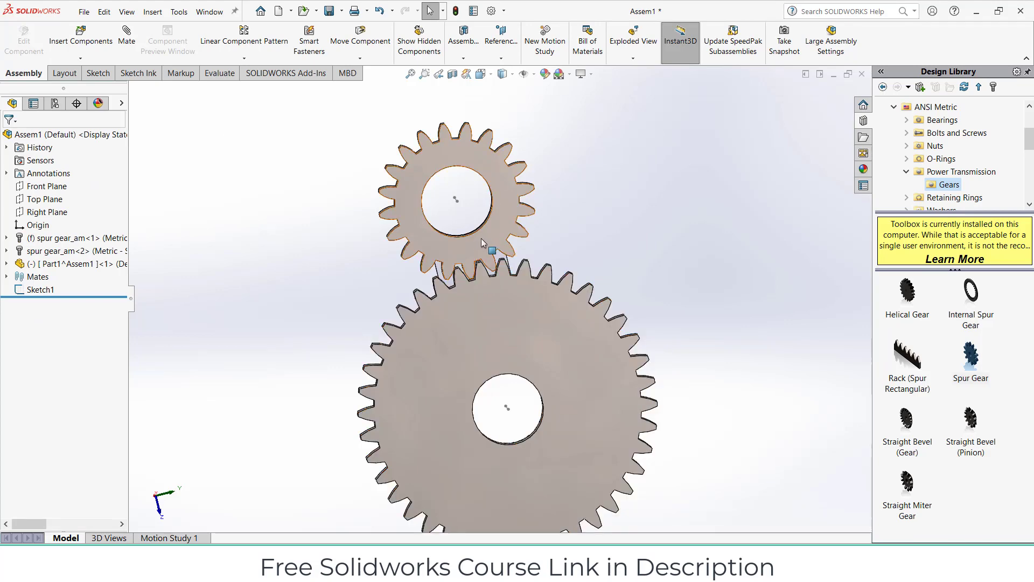
{"action": "left_click_drag", "start_coordinate": [519, 242], "coordinate": [452, 245]}
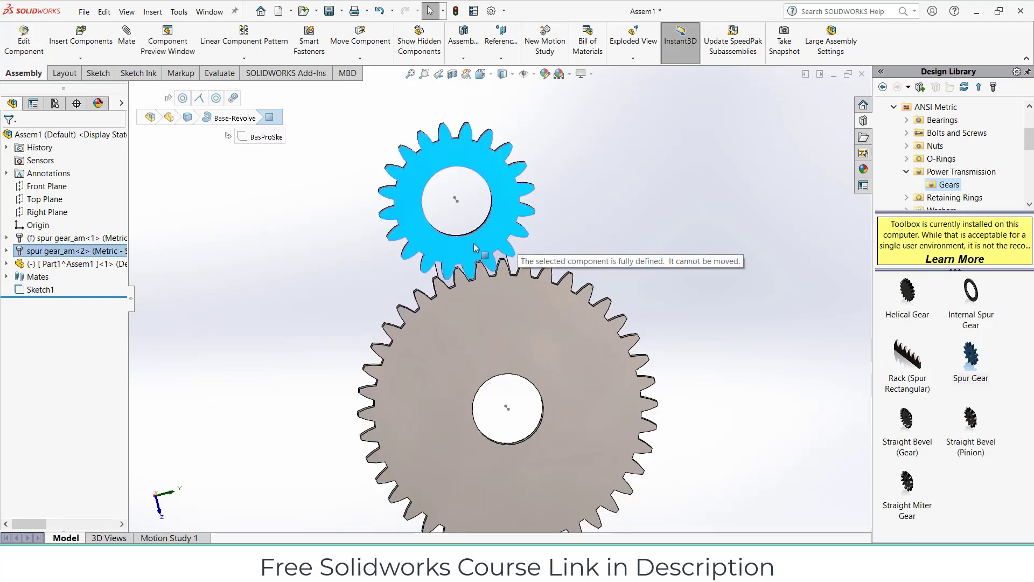
Try to swing the link around the fixed large gear.
{"action": "middle_click_drag", "start_coordinate": [611, 289], "coordinate": [640, 321]}
{"action": "left_click_drag", "start_coordinate": [640, 321], "coordinate": [633, 295]}
{"action": "key", "text": "Escape"}
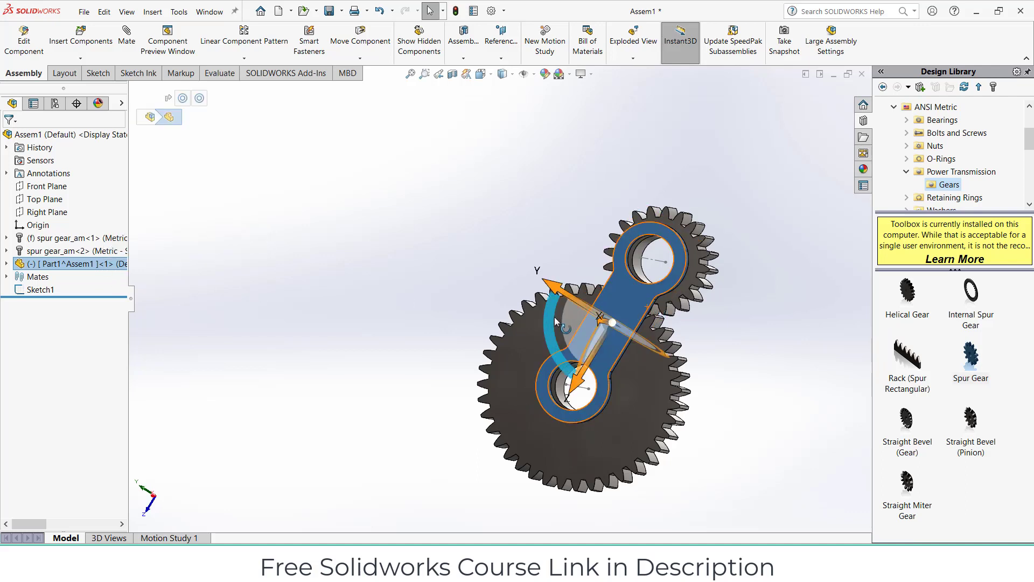
{"action": "left_click_drag", "start_coordinate": [554, 317], "coordinate": [550, 330]}
{"action": "left_click", "coordinate": [432, 241]}
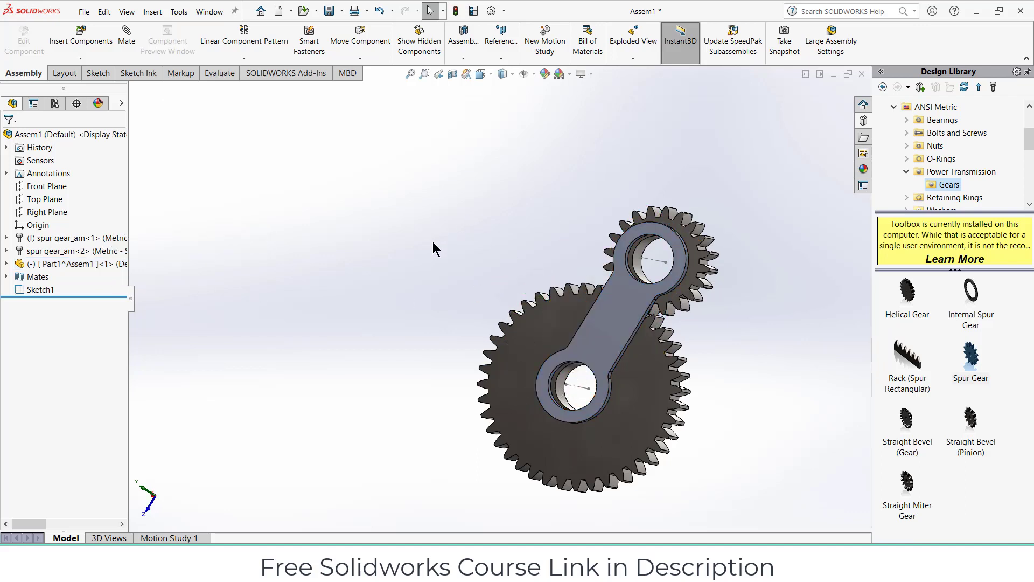
Review the link's concentric mates and the assembly mates, and suppress the Concentric3 mate that locks the small gear's bore to its axis.
{"action": "left_click", "coordinate": [6, 264]}
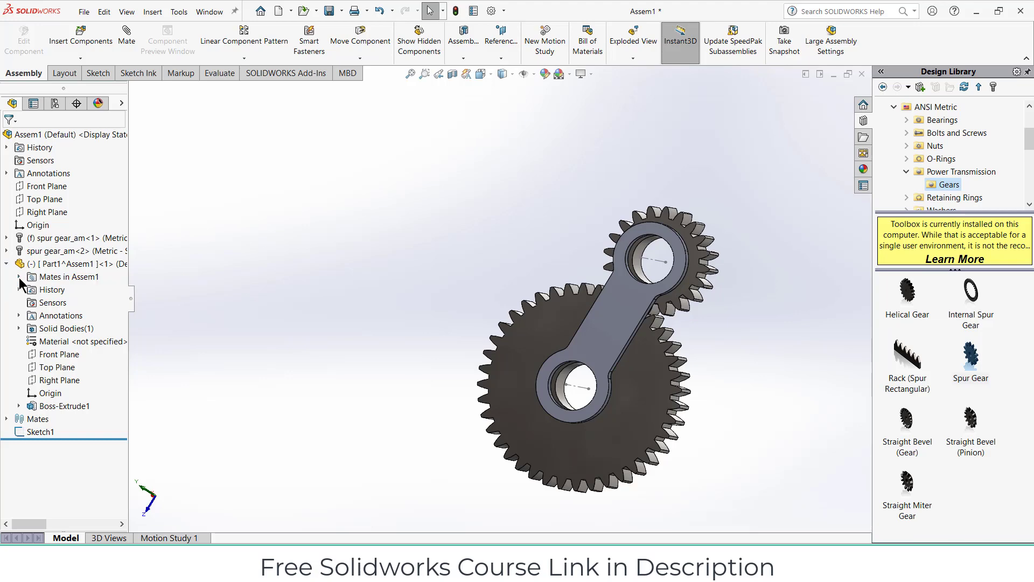
{"action": "left_click", "coordinate": [18, 277]}
{"action": "left_click", "coordinate": [80, 291]}
{"action": "left_click", "coordinate": [85, 302]}
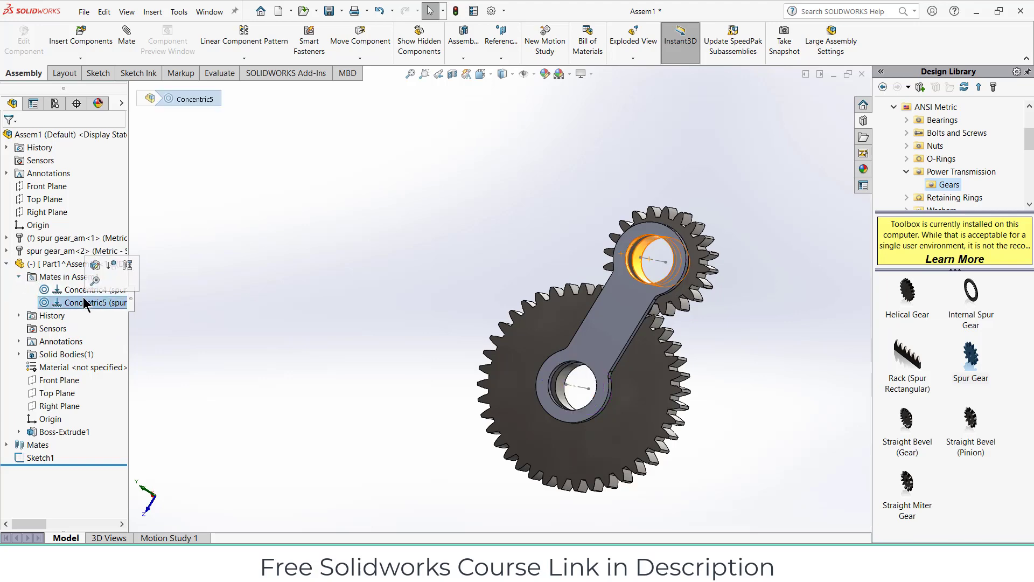
{"action": "middle_click_drag", "start_coordinate": [358, 343], "coordinate": [260, 345]}
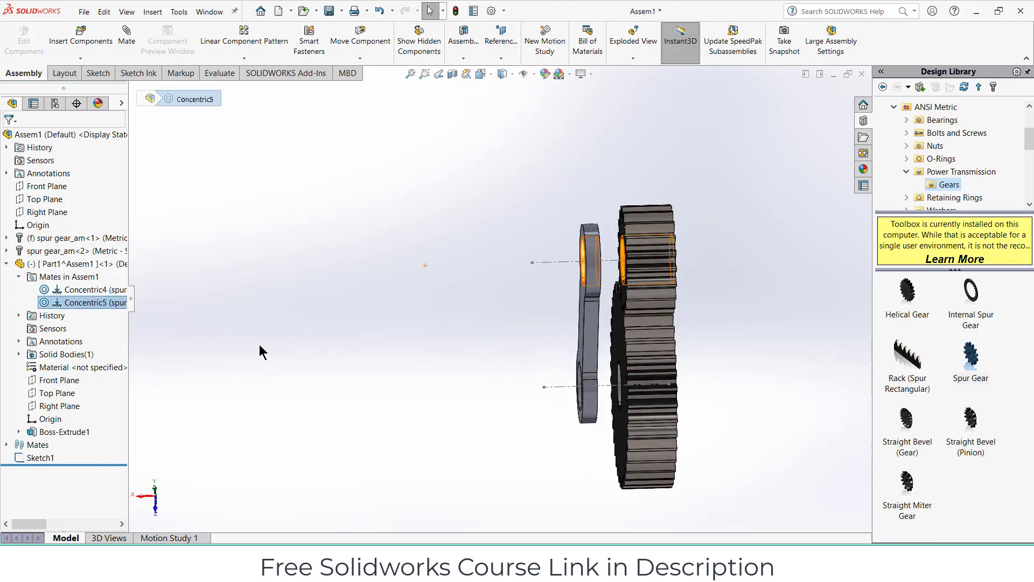
{"action": "middle_click_drag", "start_coordinate": [719, 253], "coordinate": [324, 266]}
{"action": "left_click", "coordinate": [8, 445]}
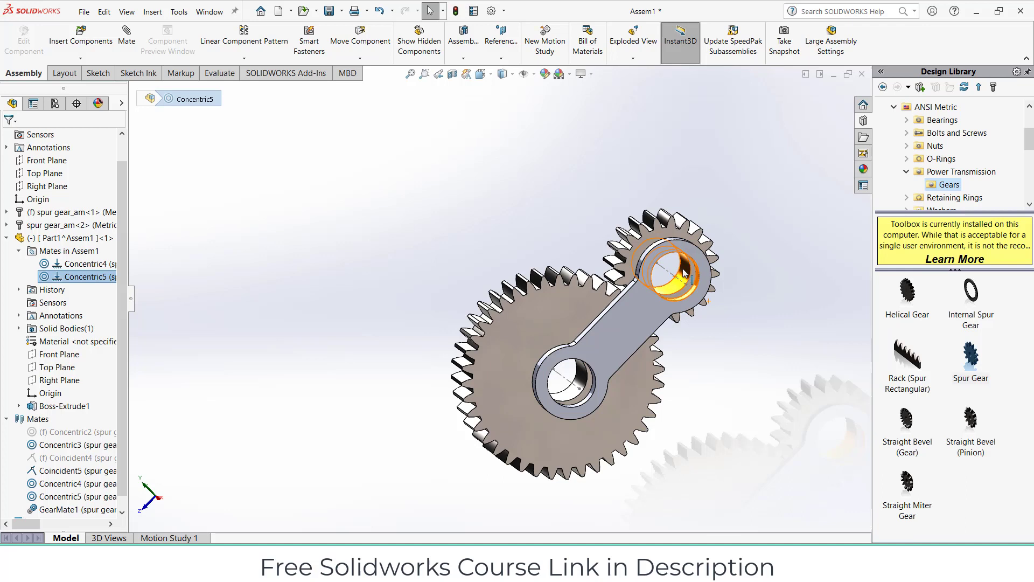
{"action": "left_click", "coordinate": [642, 250]}
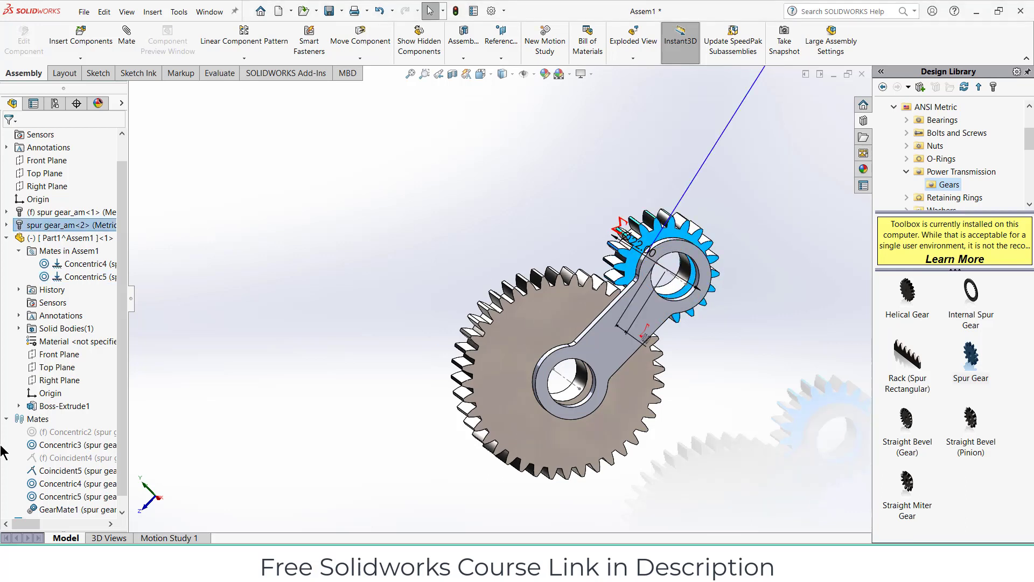
{"action": "left_click", "coordinate": [65, 432]}
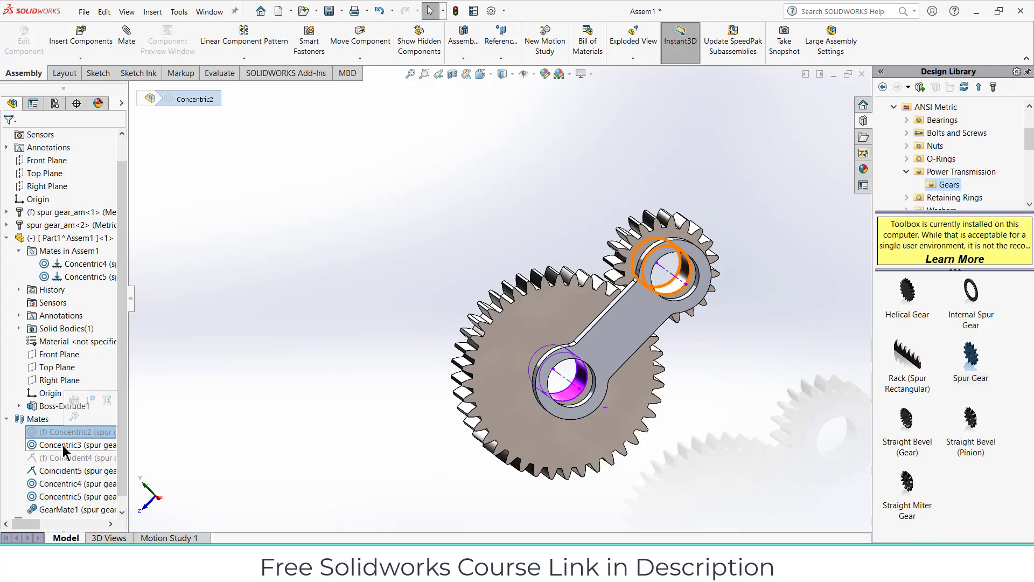
{"action": "left_click", "coordinate": [63, 445]}
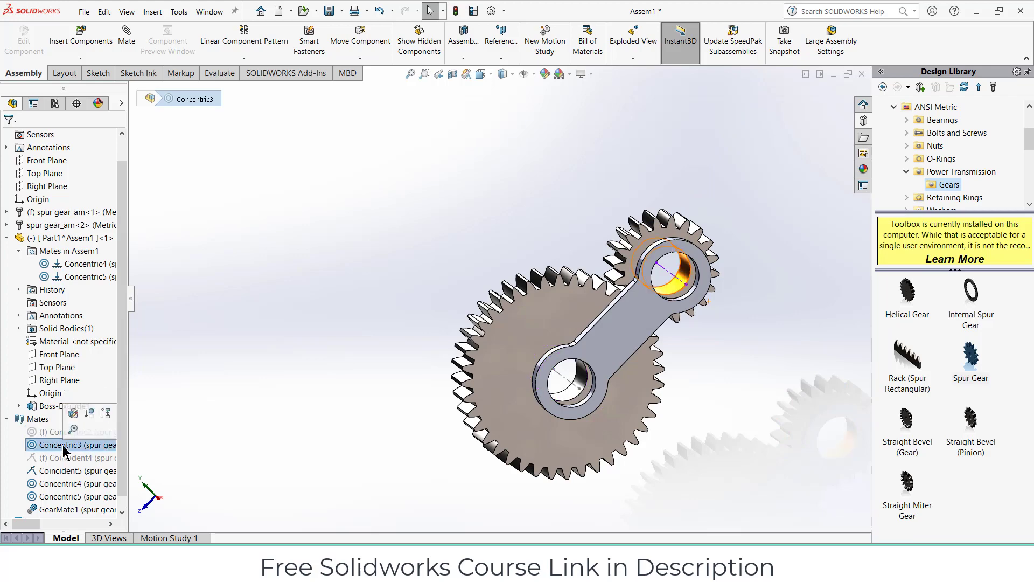
{"action": "left_click", "coordinate": [89, 414]}
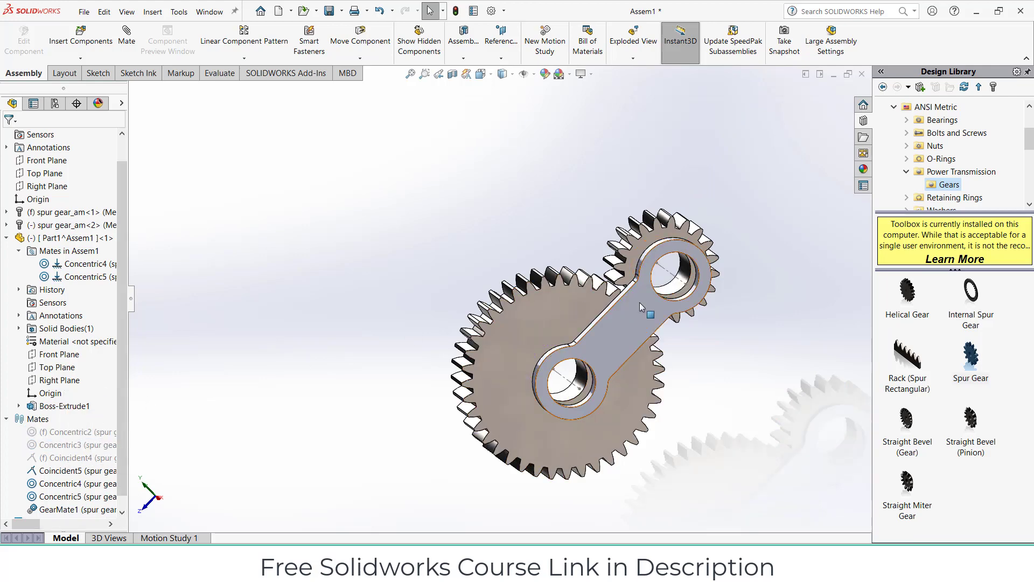
Move the link to test how freely it travels relative to the two gears.
{"action": "left_click_drag", "start_coordinate": [639, 302], "coordinate": [641, 328]}
{"action": "key", "text": "Escape"}
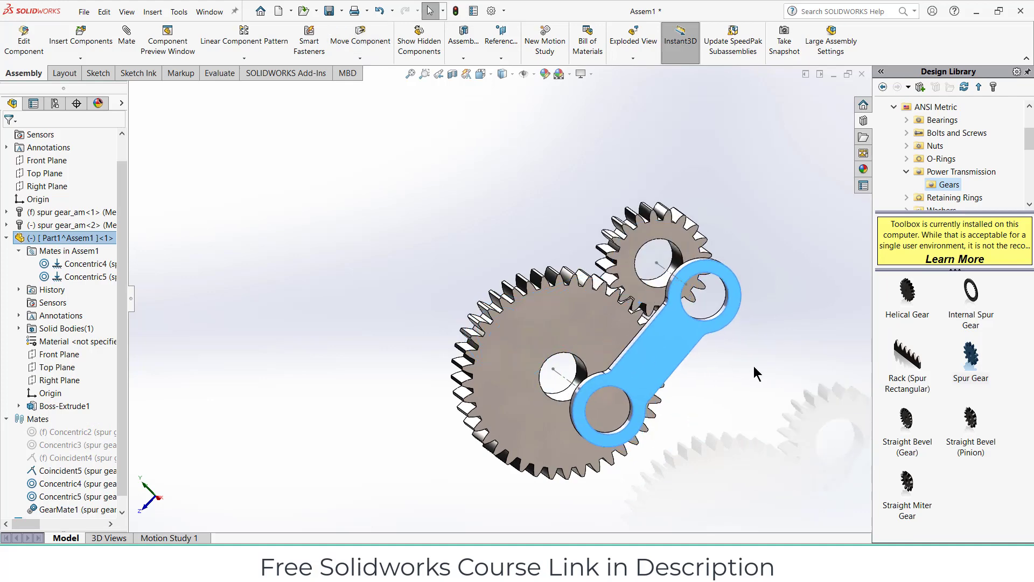
{"action": "middle_click_drag", "start_coordinate": [754, 366], "coordinate": [659, 303]}
{"action": "left_click", "coordinate": [334, 215]}
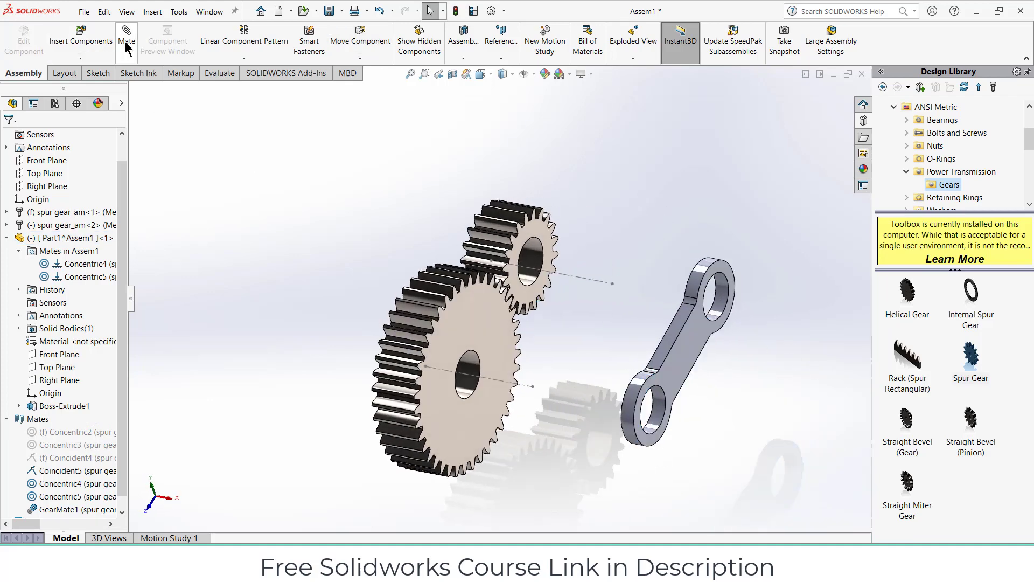
Mate the link's inner flat face coincident with the large gear's front face.
{"action": "key", "text": "m"}
{"action": "middle_click_drag", "start_coordinate": [562, 279], "coordinate": [665, 340]}
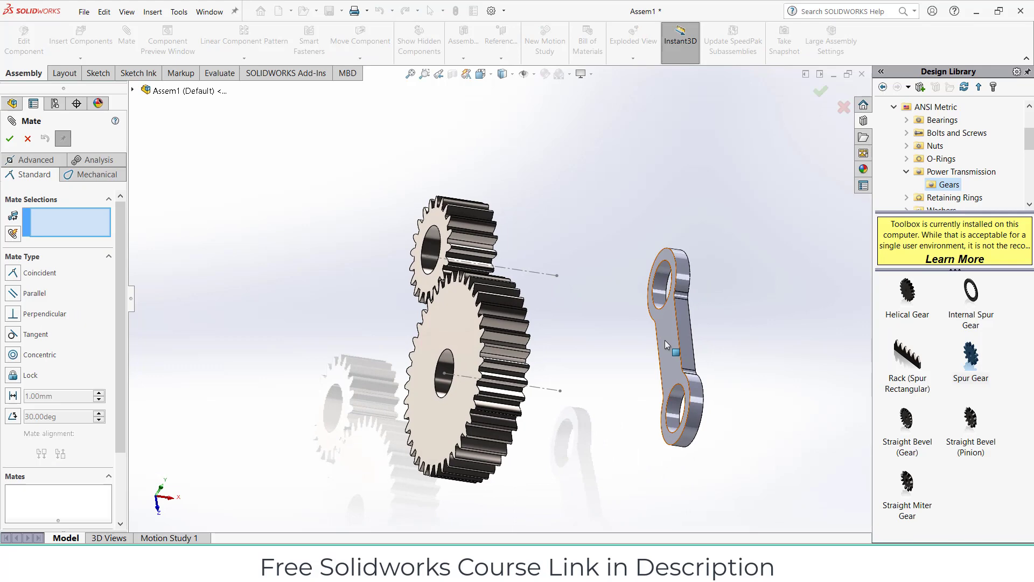
{"action": "left_click", "coordinate": [666, 344]}
{"action": "middle_click_drag", "start_coordinate": [582, 358], "coordinate": [496, 322]}
{"action": "left_click", "coordinate": [492, 326]}
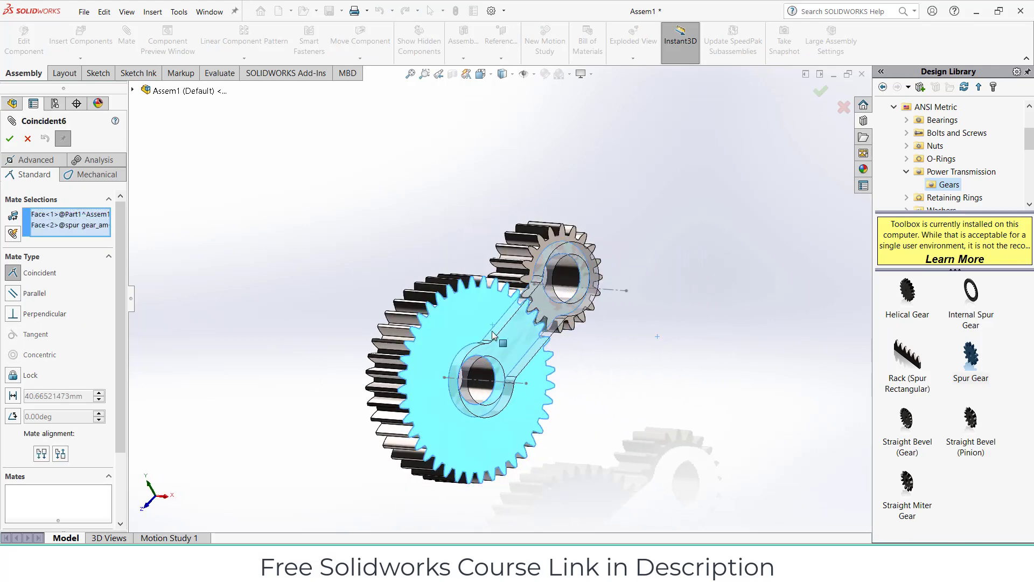
{"action": "left_click", "coordinate": [662, 357]}
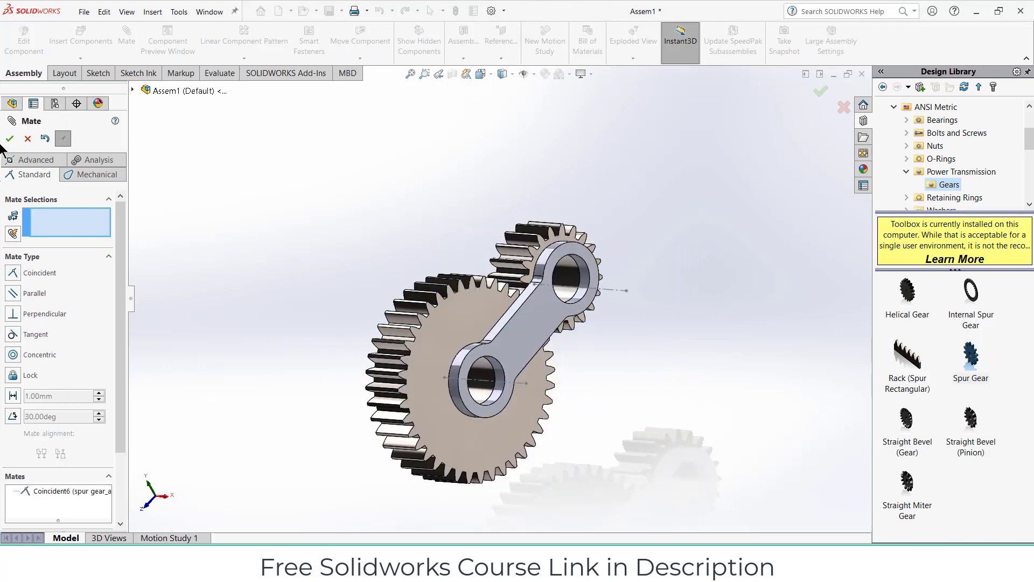
{"action": "key", "text": "Escape"}
Swing the link around the large gear to check the small gear's rolling motion from both sides.
{"action": "left_click", "coordinate": [480, 293]}
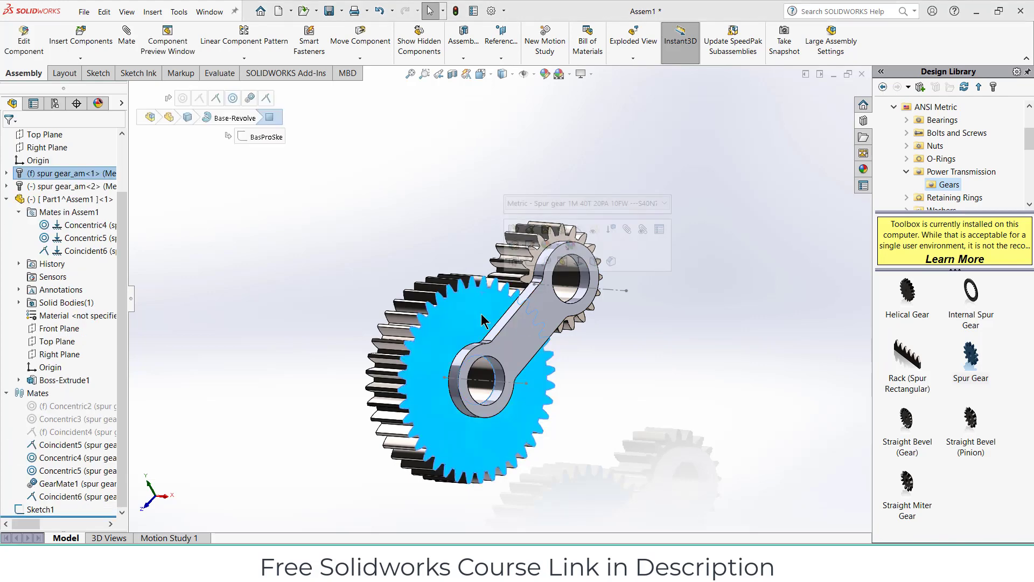
{"action": "key", "text": "ctrl+8"}
{"action": "left_click_drag", "start_coordinate": [571, 269], "coordinate": [539, 305]}
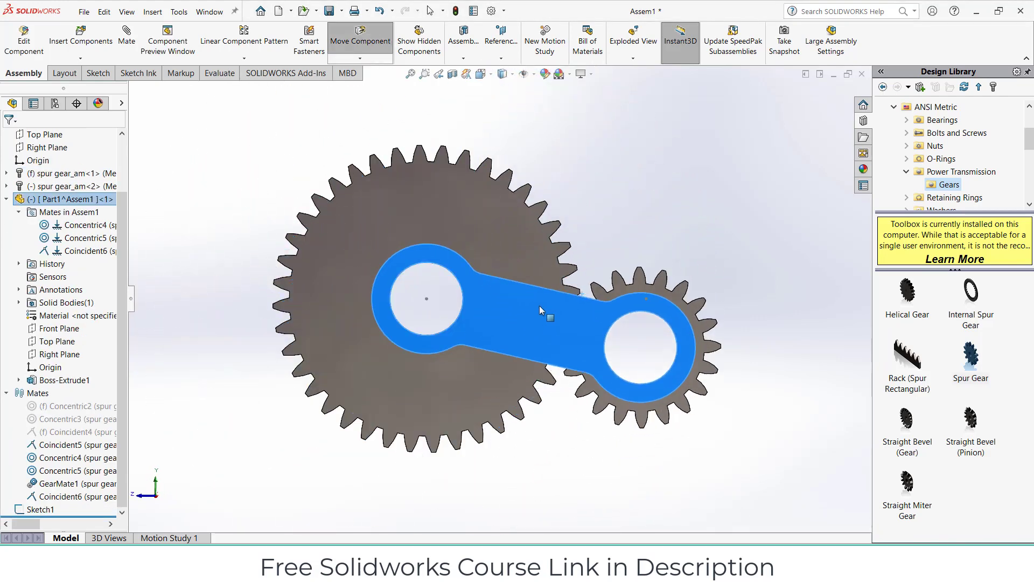
{"action": "key", "text": "ctrl+7"}
{"action": "middle_click_drag", "start_coordinate": [483, 333], "coordinate": [311, 315]}
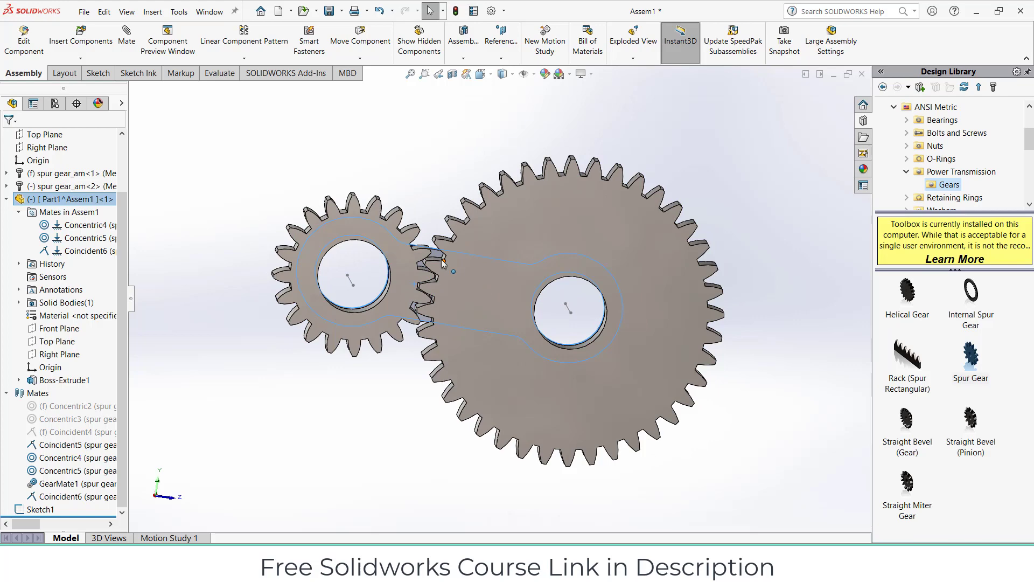
{"action": "left_click_drag", "start_coordinate": [439, 250], "coordinate": [554, 299]}
{"action": "key", "text": "Escape"}
{"action": "middle_click_drag", "start_coordinate": [555, 299], "coordinate": [689, 368]}
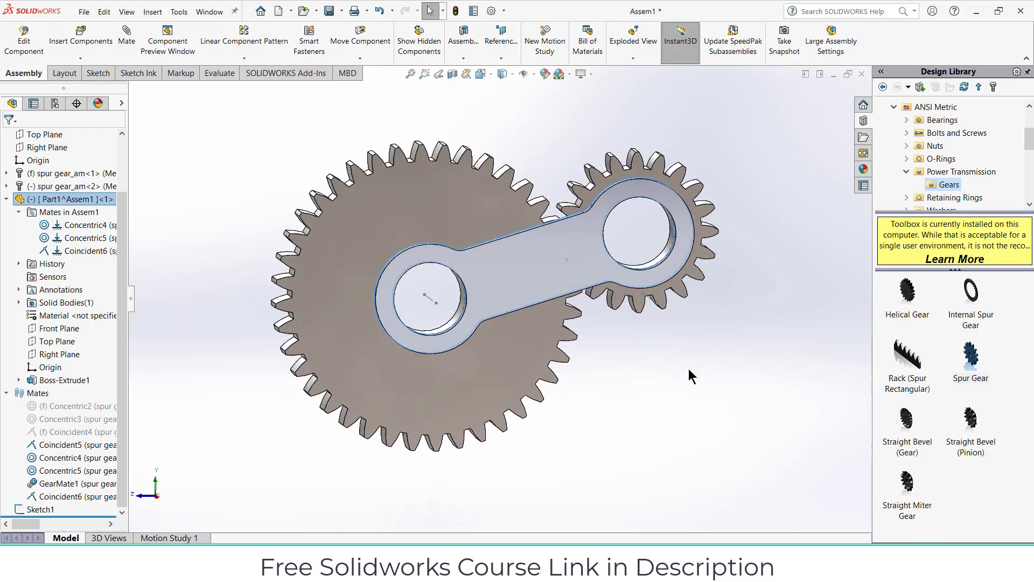
Make the link transparent and view the assembly face-on.
{"action": "right_click", "coordinate": [562, 259]}
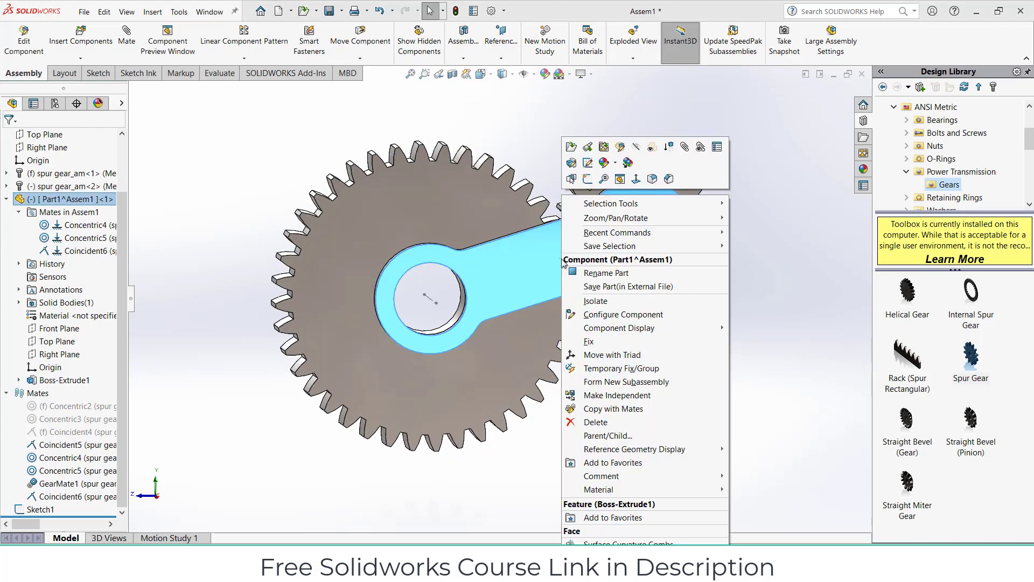
{"action": "left_click", "coordinate": [649, 149]}
{"action": "left_click", "coordinate": [607, 329]}
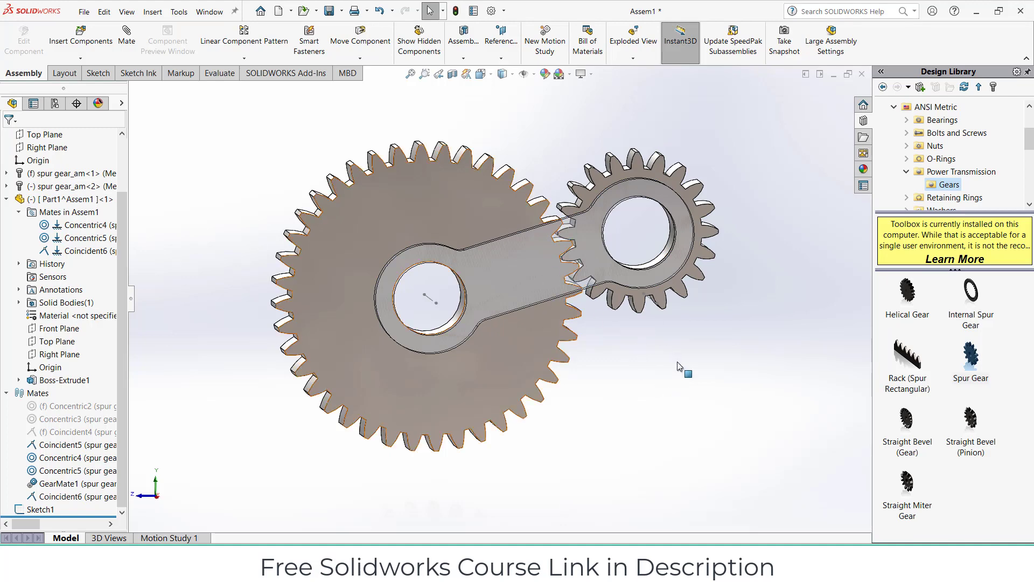
{"action": "left_click", "coordinate": [681, 367]}
{"action": "left_click", "coordinate": [694, 377]}
{"action": "key", "text": "ctrl+1"}
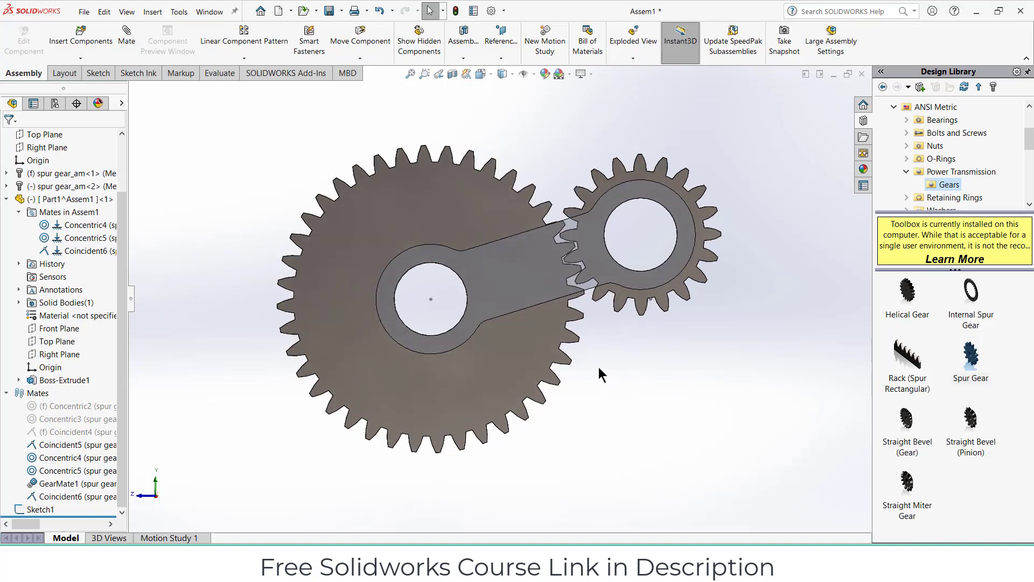
Examine how the teeth of the two gears mesh beneath the transparent link.
{"action": "left_click", "coordinate": [54, 198]}
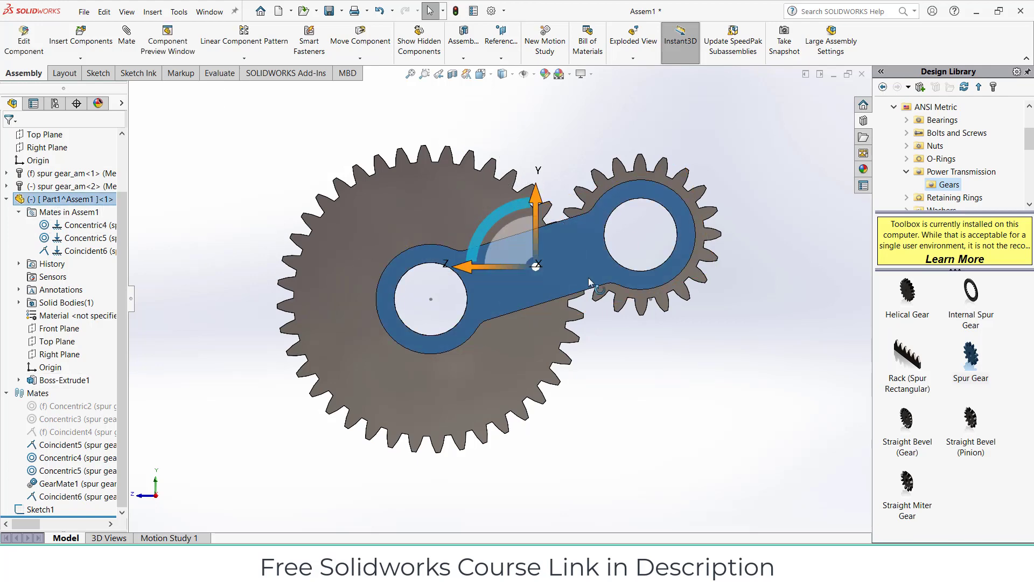
{"action": "left_click", "coordinate": [496, 317]}
{"action": "key", "text": "Escape"}
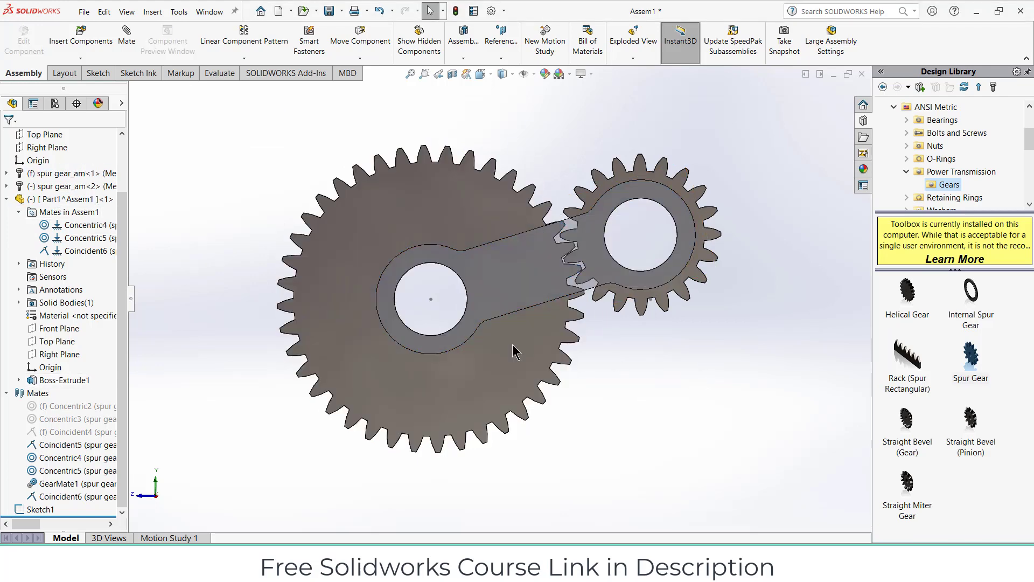
{"action": "middle_click_drag", "start_coordinate": [464, 329], "coordinate": [502, 207]}
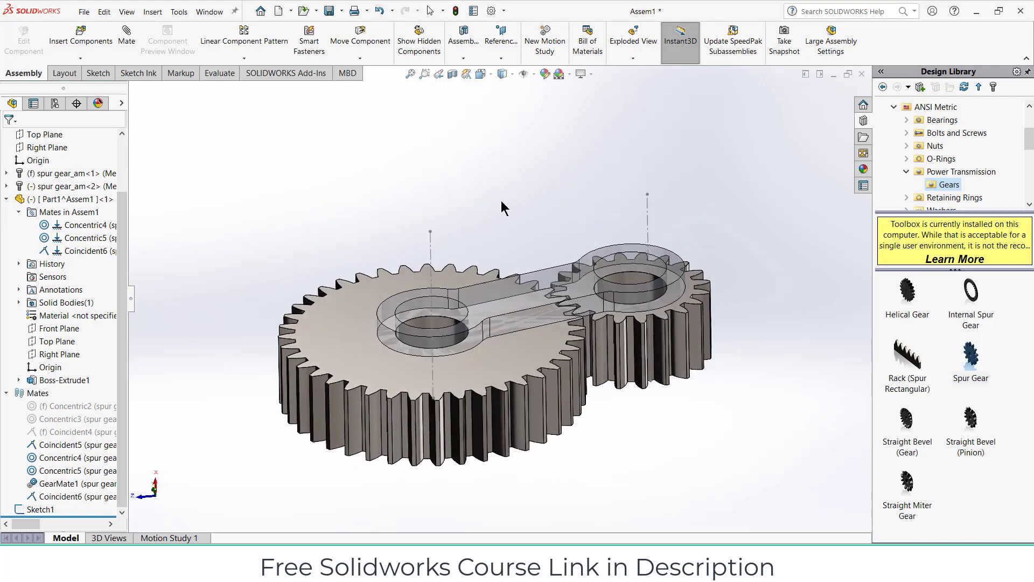
{"action": "left_click", "coordinate": [567, 309]}
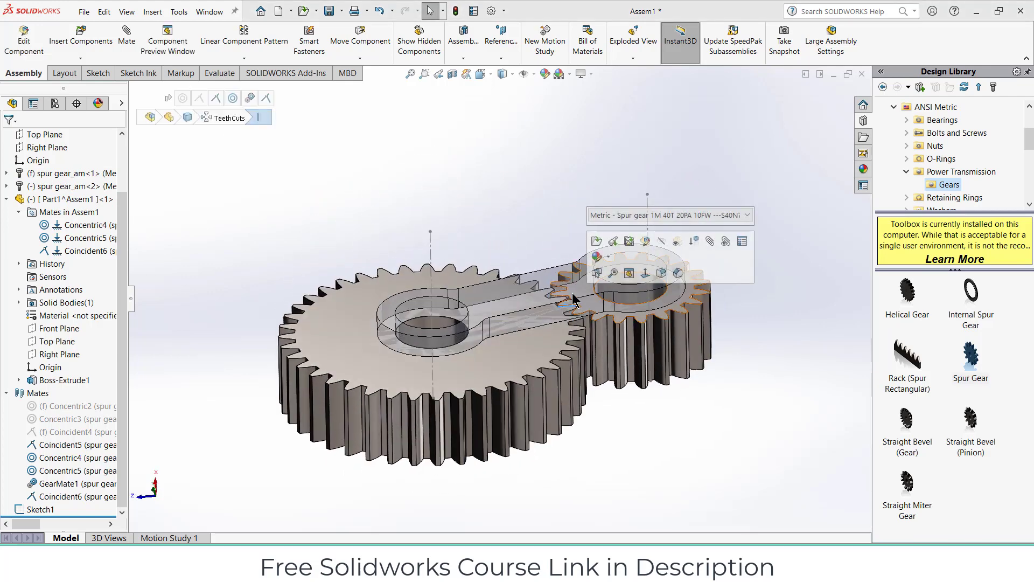
{"action": "left_click", "coordinate": [548, 273]}
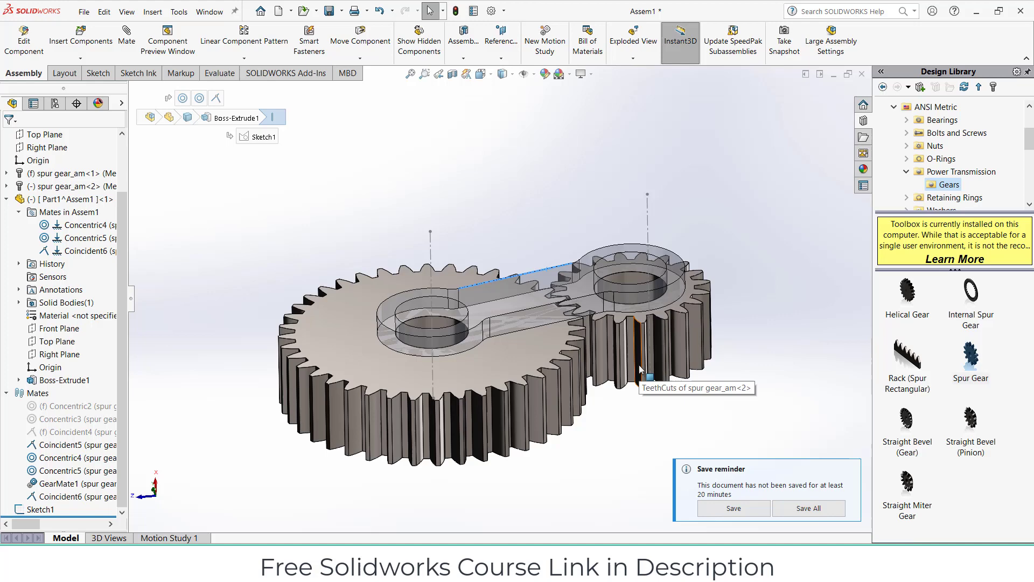
{"action": "middle_click_drag", "start_coordinate": [633, 420], "coordinate": [523, 299]}
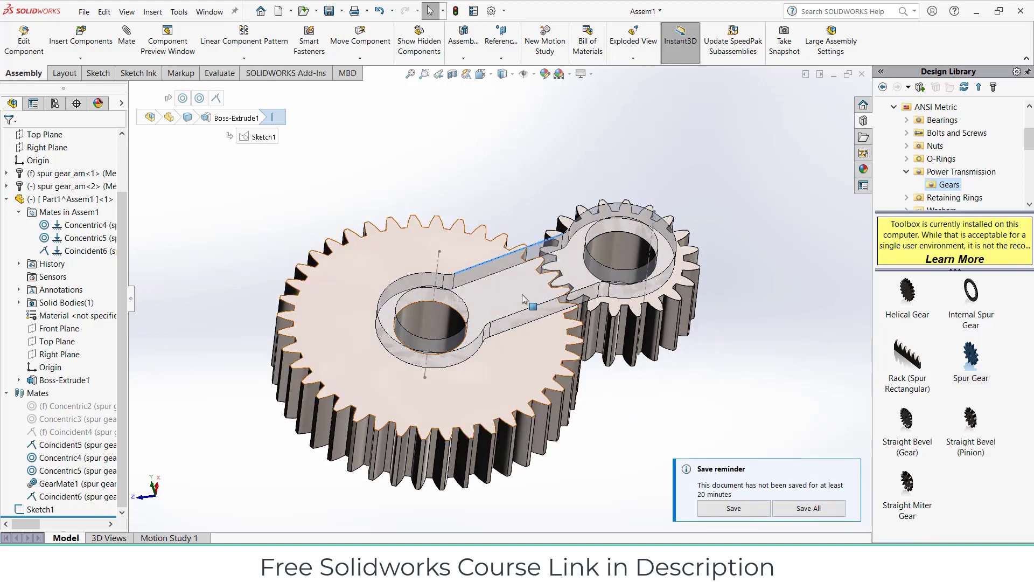
{"action": "left_click", "coordinate": [438, 220]}
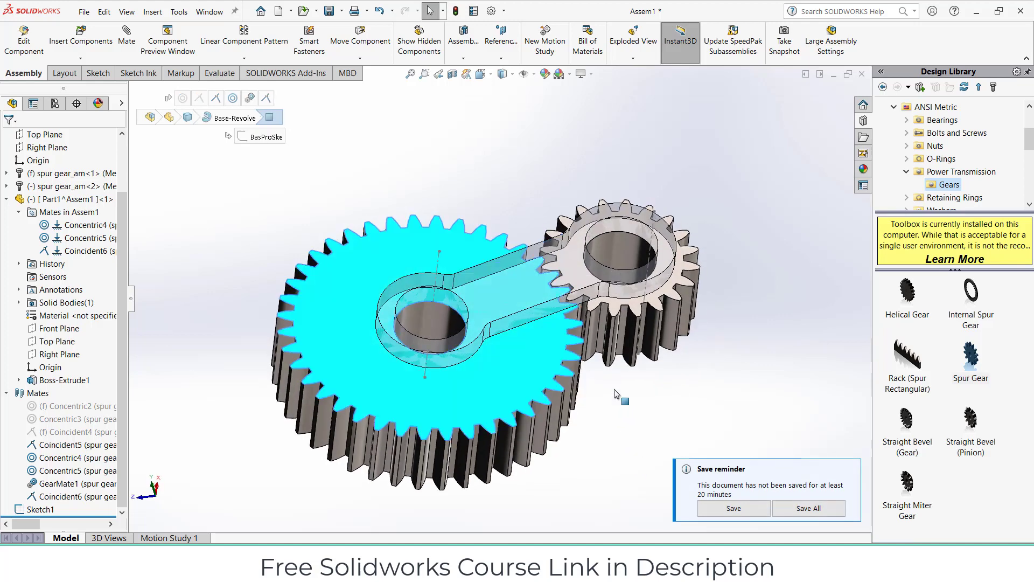
{"action": "left_click", "coordinate": [647, 377]}
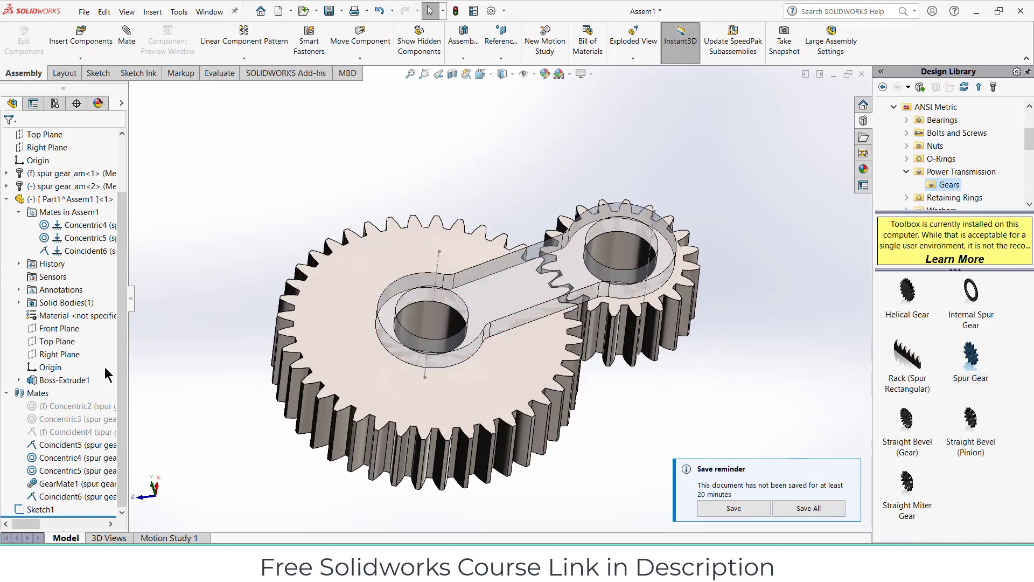
Turn off the link's transparency so it displays as opaque.
{"action": "left_click", "coordinate": [59, 201]}
{"action": "right_click", "coordinate": [60, 200]}
{"action": "left_click", "coordinate": [210, 240]}
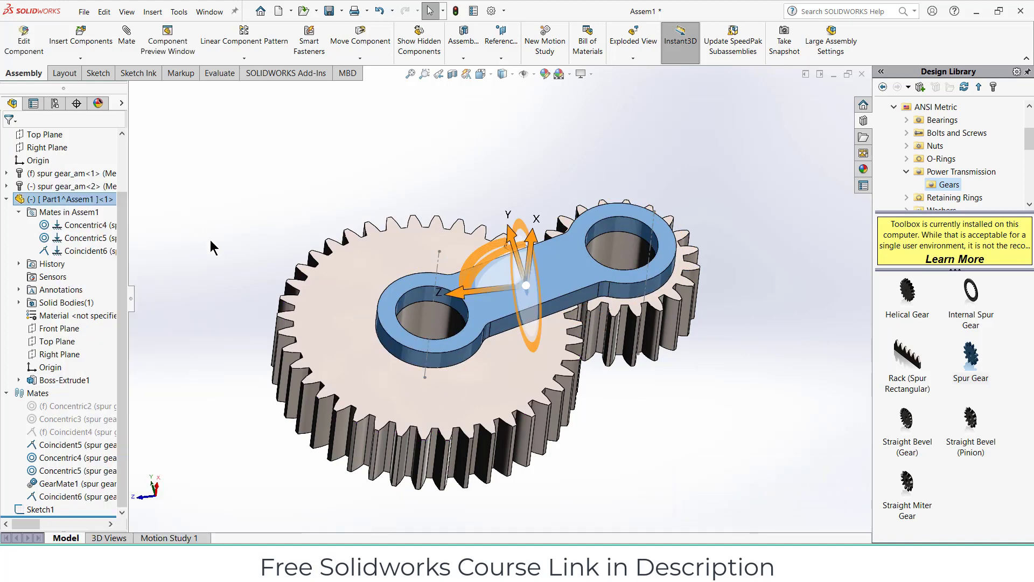
{"action": "left_click", "coordinate": [210, 241]}
{"action": "left_click", "coordinate": [496, 286]}
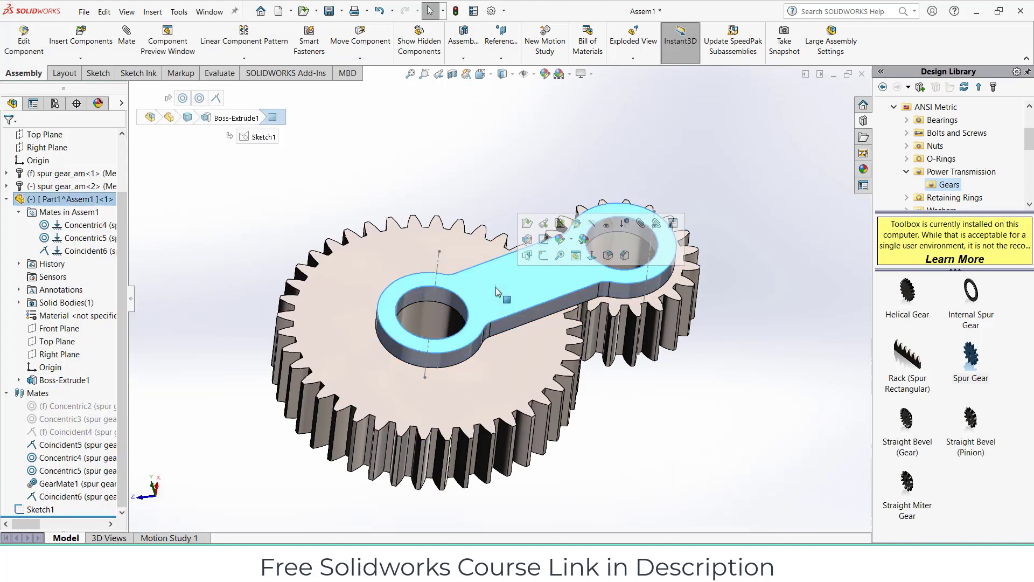
In Motion Study 1, add a rotary motor on the link's bore at the large gear, set to a 360-degree distance over 5 seconds.
{"action": "key", "text": "ctrl+8"}
{"action": "left_click", "coordinate": [645, 419]}
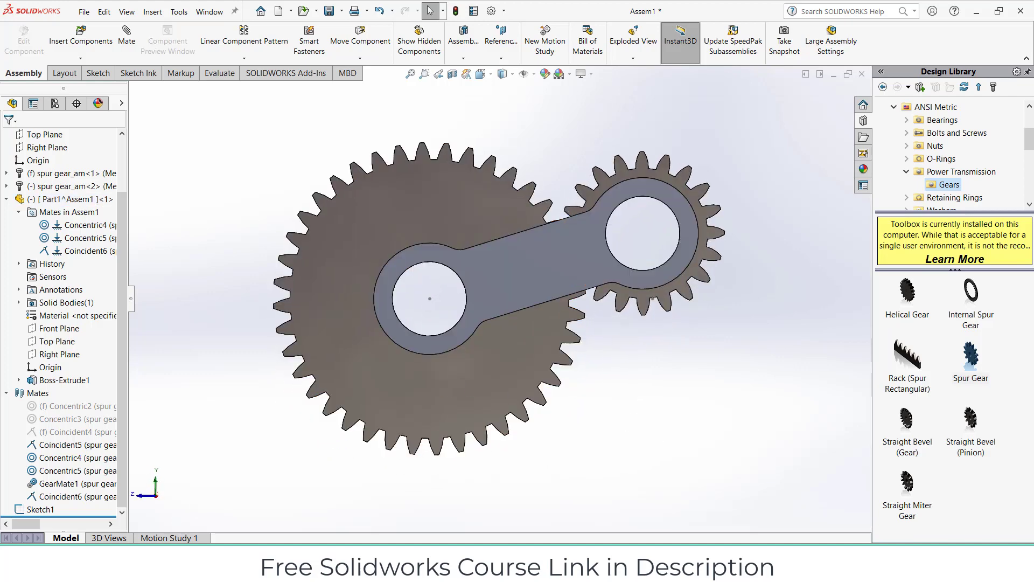
{"action": "left_click", "coordinate": [169, 538]}
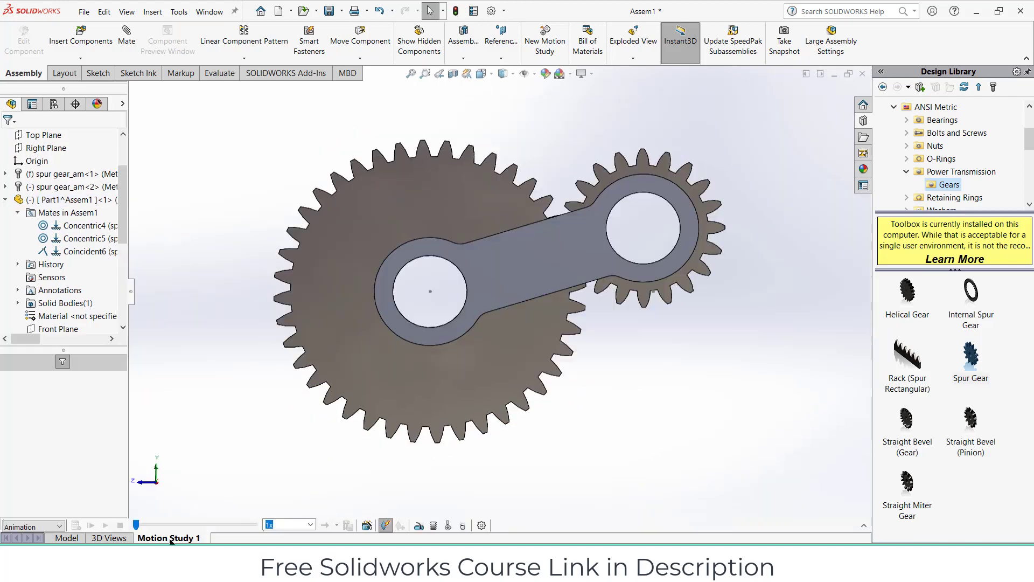
{"action": "left_click", "coordinate": [419, 525]}
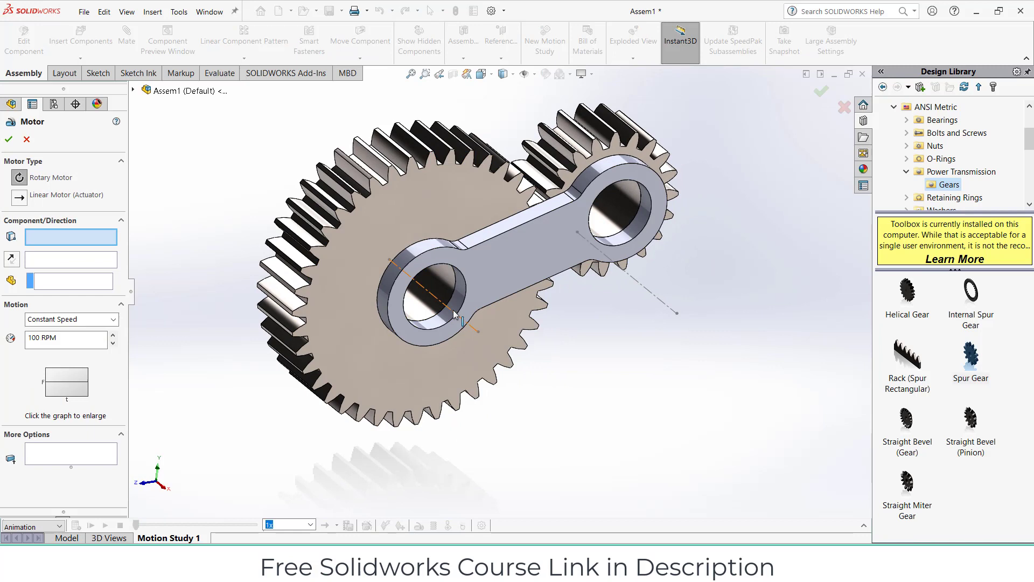
{"action": "left_click", "coordinate": [455, 305]}
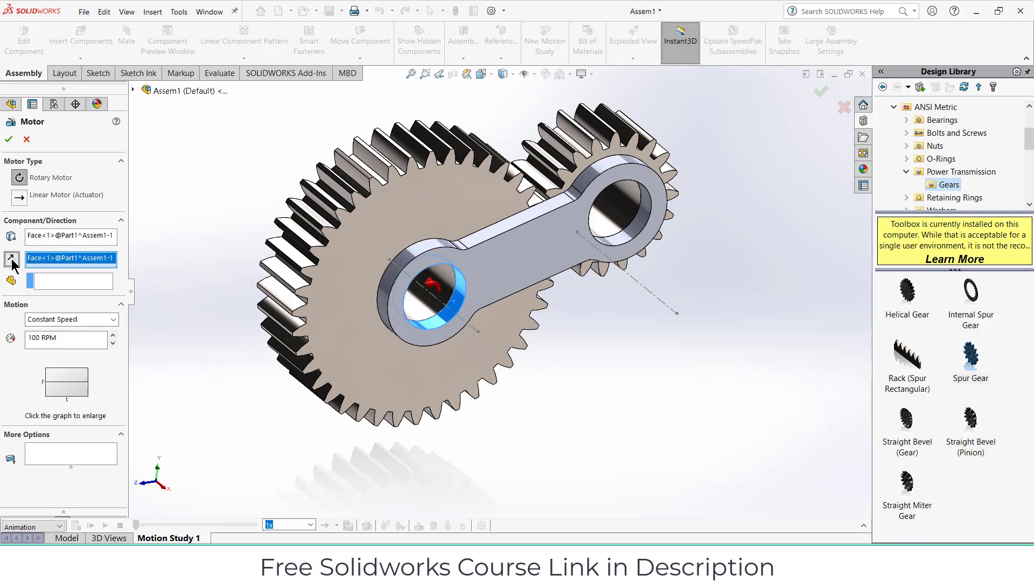
{"action": "left_click", "coordinate": [108, 319]}
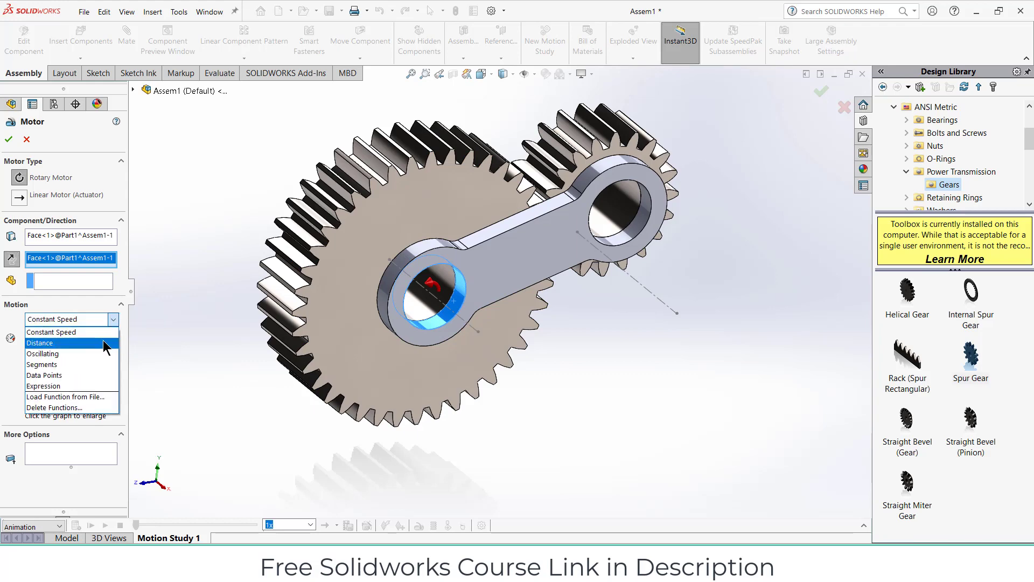
{"action": "left_click", "coordinate": [106, 344]}
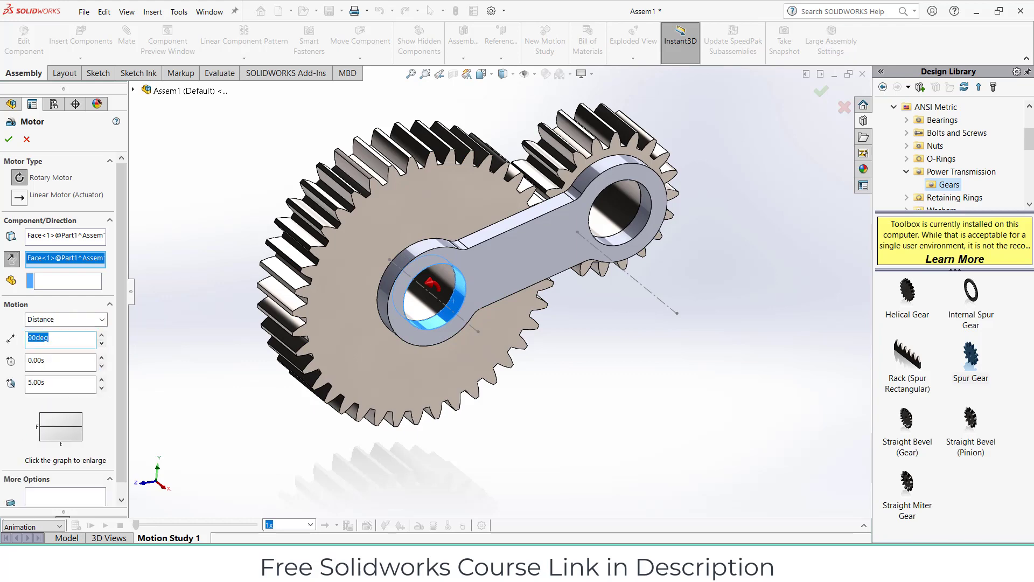
{"action": "left_click", "coordinate": [9, 140]}
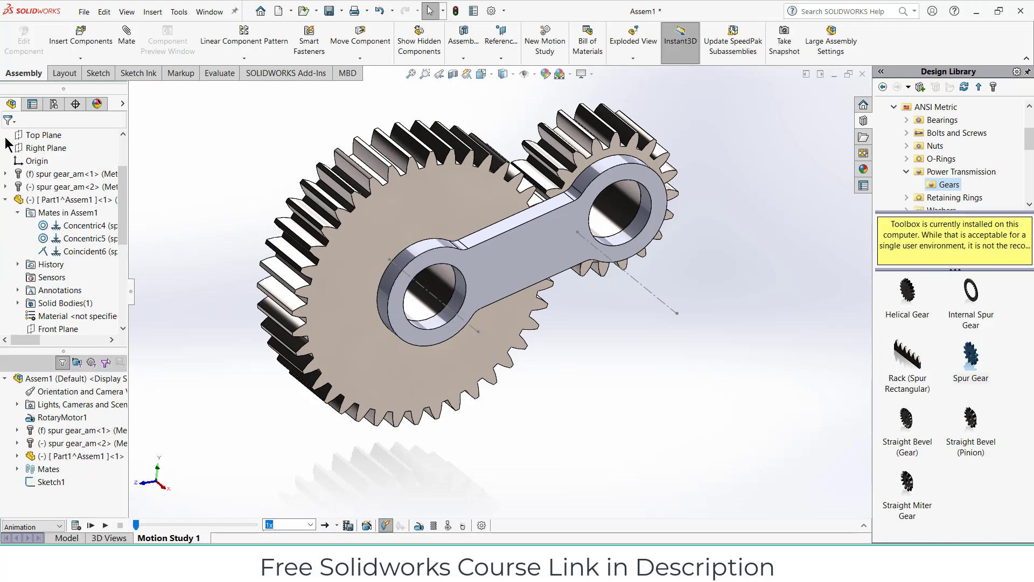
Calculate the animation before and after confirming the frames-per-second setting in the motion study properties.
{"action": "left_click", "coordinate": [76, 525]}
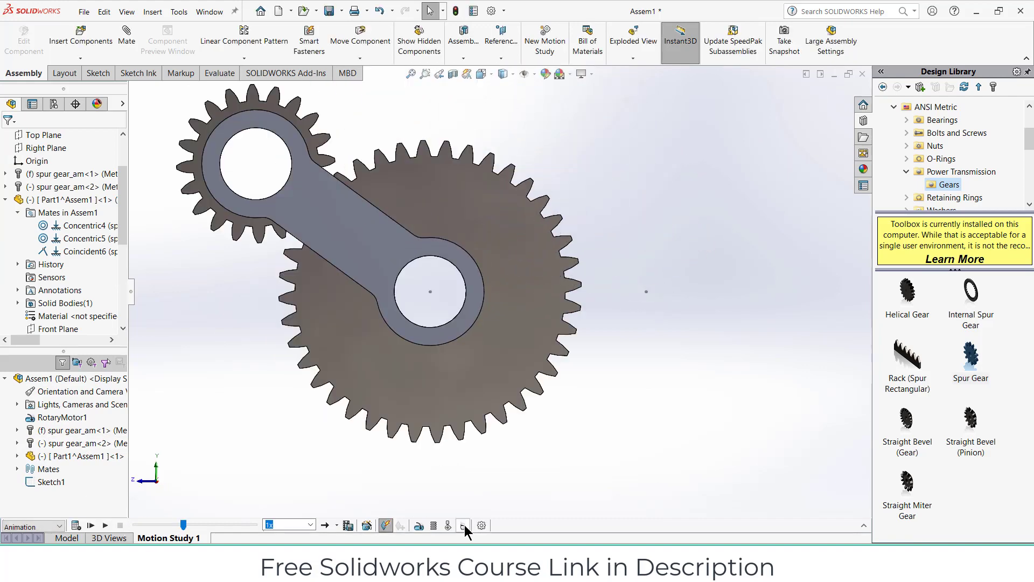
{"action": "left_click", "coordinate": [481, 526]}
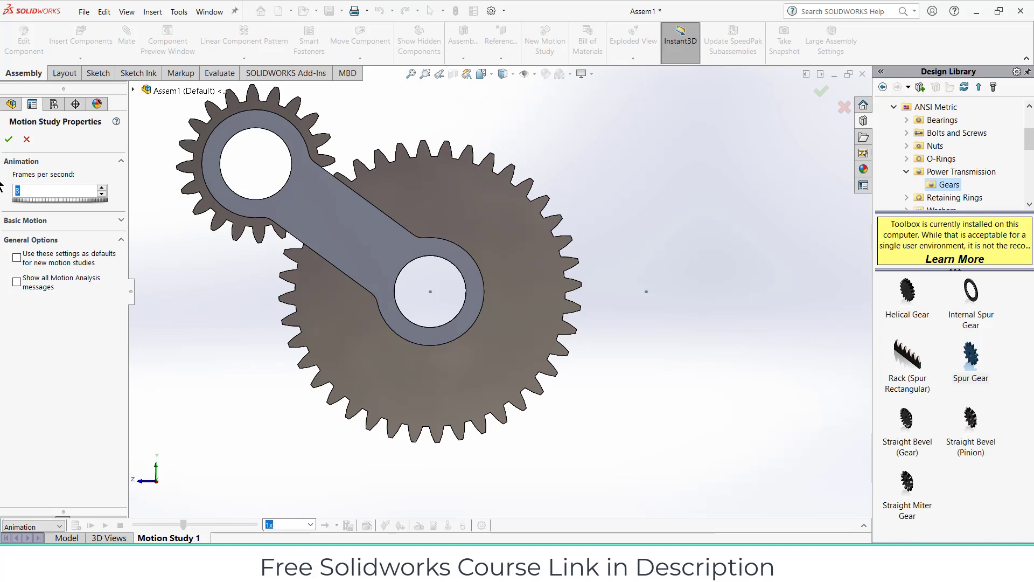
{"action": "left_click", "coordinate": [8, 139]}
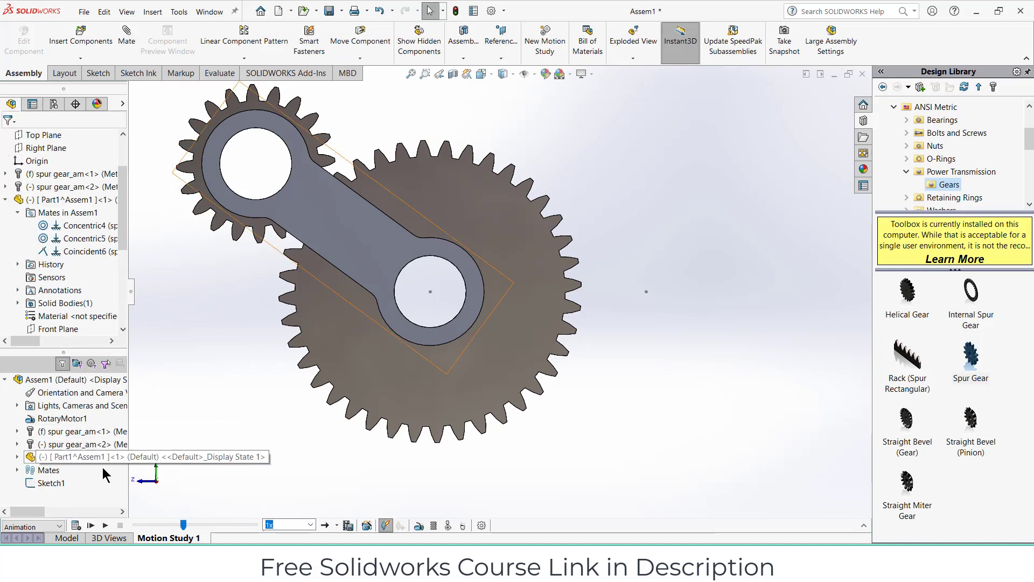
{"action": "left_click", "coordinate": [76, 525]}
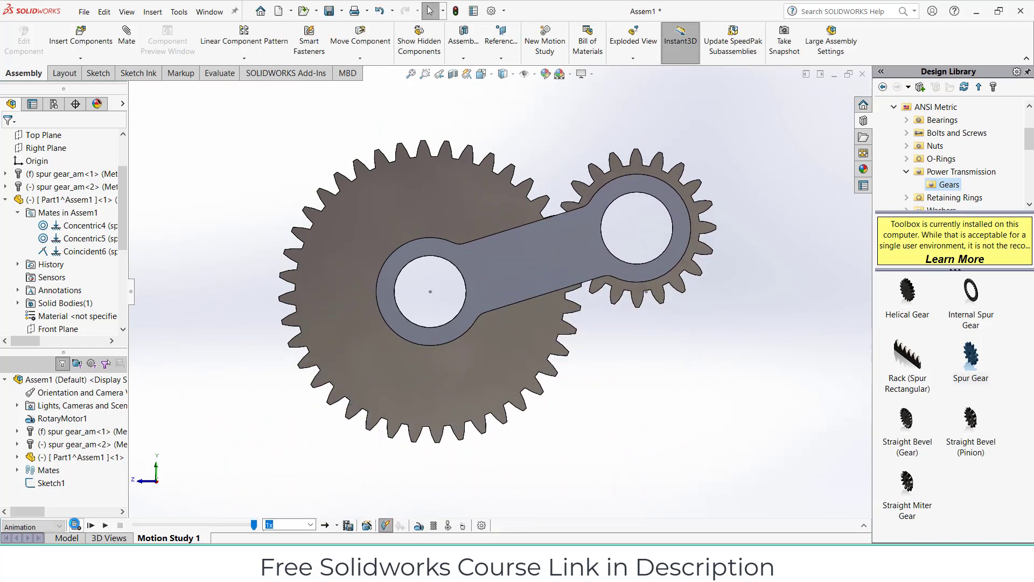
Expand the motion timeline and extend the animation's end key to 10 seconds.
{"action": "left_click", "coordinate": [864, 525]}
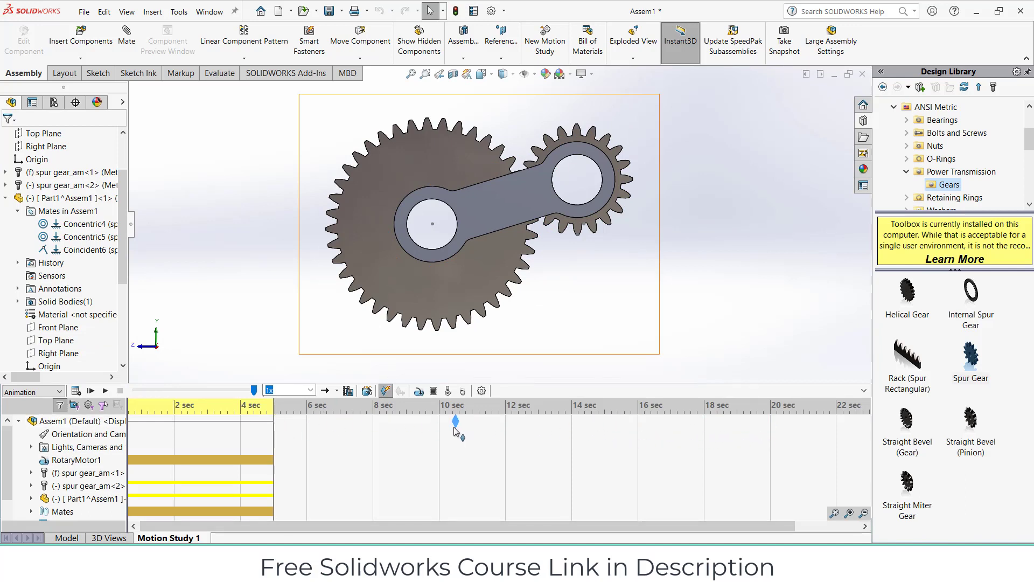
{"action": "left_click_drag", "start_coordinate": [440, 429], "coordinate": [439, 423]}
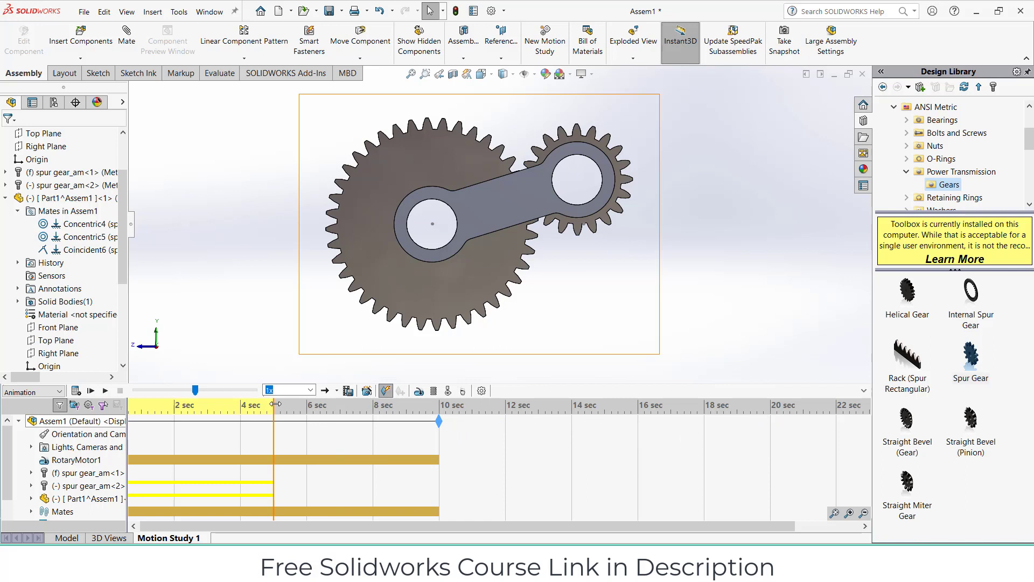
{"action": "left_click_drag", "start_coordinate": [276, 404], "coordinate": [297, 404]}
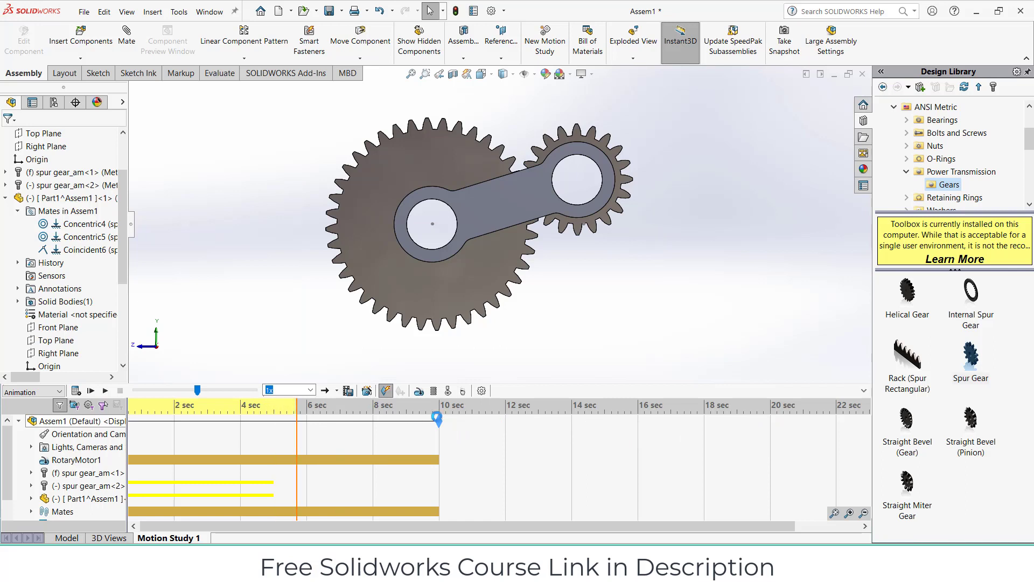
{"action": "right_click", "coordinate": [67, 461]}
{"action": "left_click", "coordinate": [511, 455]}
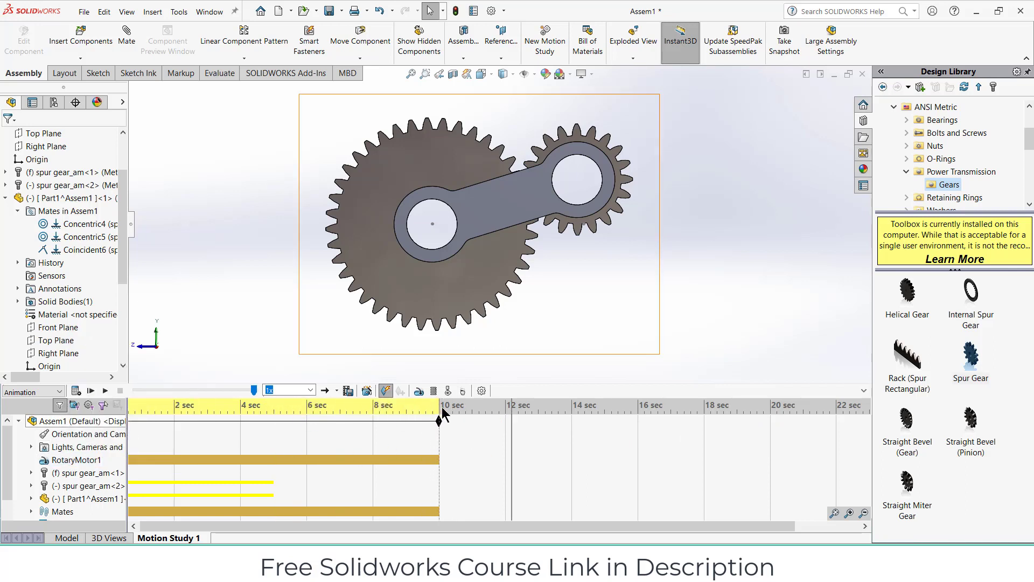
Set the rotary motor's duration to 10 seconds and recalculate the motion study.
{"action": "left_click", "coordinate": [137, 387]}
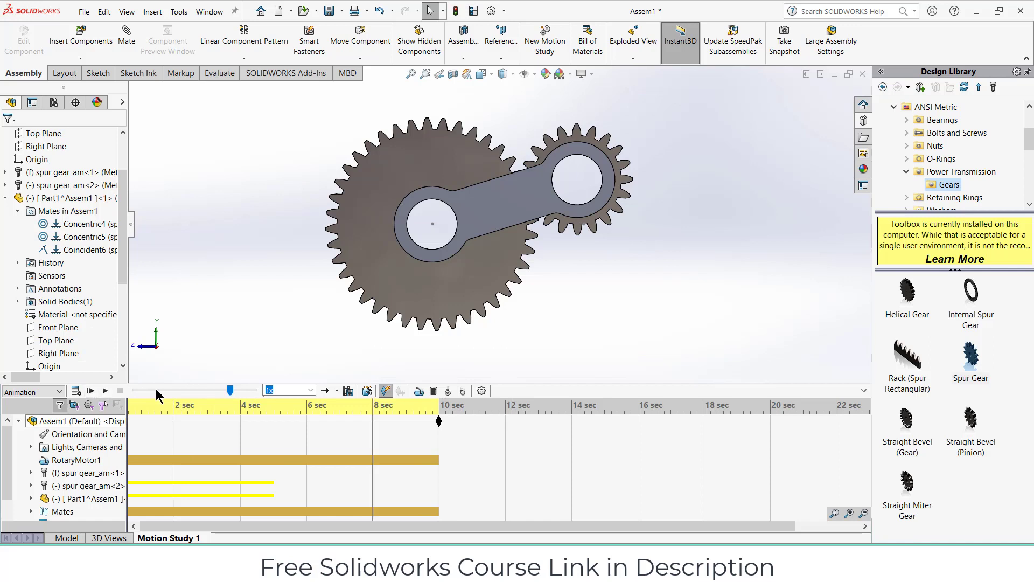
{"action": "right_click", "coordinate": [74, 465]}
{"action": "left_click", "coordinate": [102, 332]}
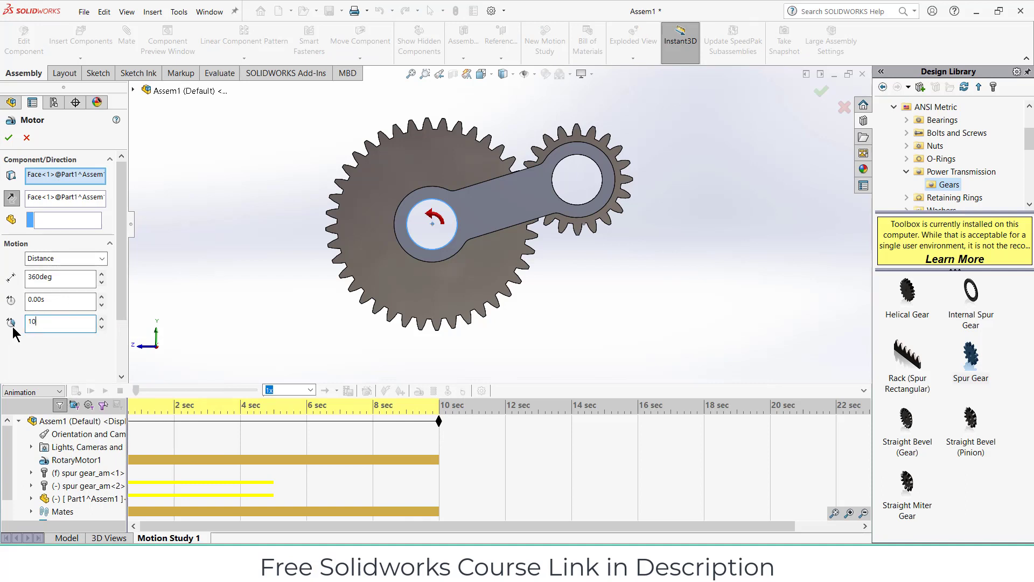
{"action": "left_click", "coordinate": [8, 137]}
{"action": "left_click", "coordinate": [77, 390]}
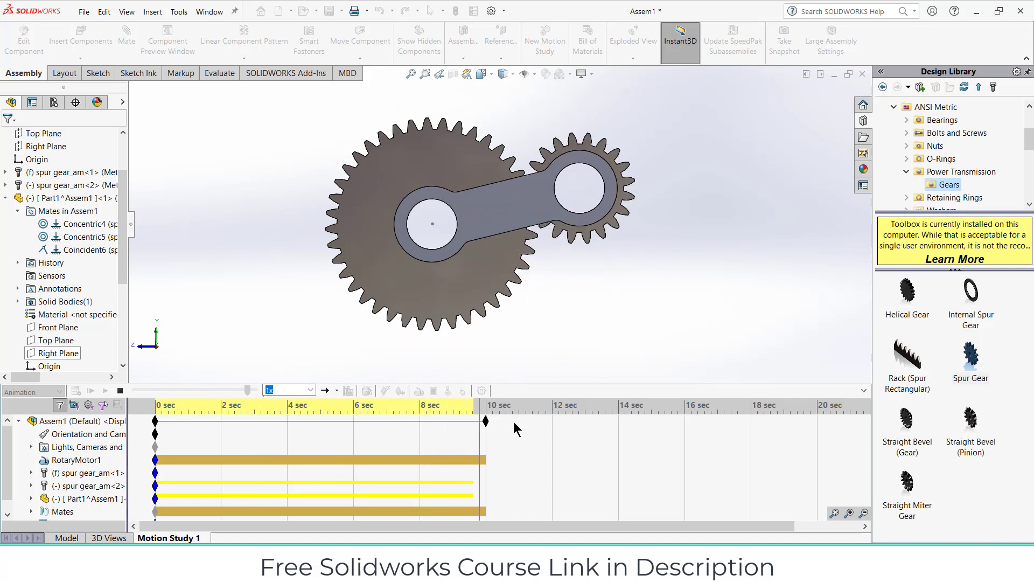
Check the gear motion at about 7 seconds and return the time bar to 0 seconds.
{"action": "right_click", "coordinate": [486, 422]}
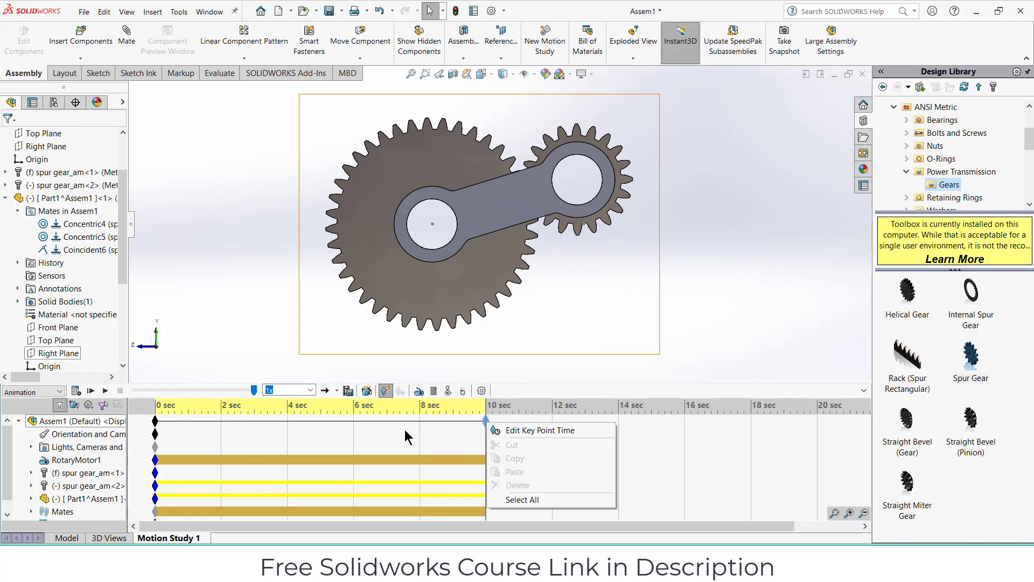
{"action": "left_click", "coordinate": [390, 429]}
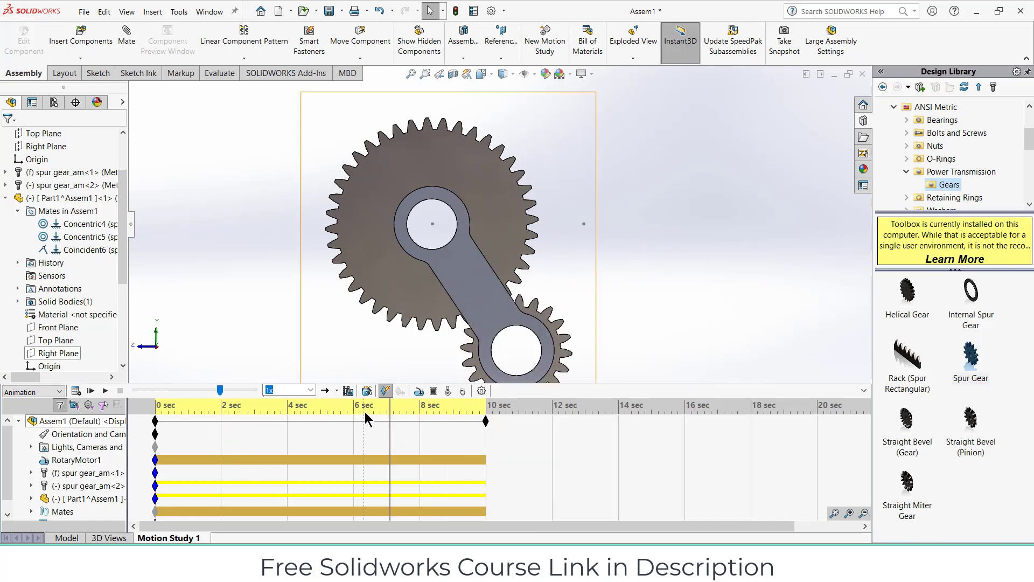
{"action": "left_click_drag", "start_coordinate": [390, 413], "coordinate": [156, 413]}
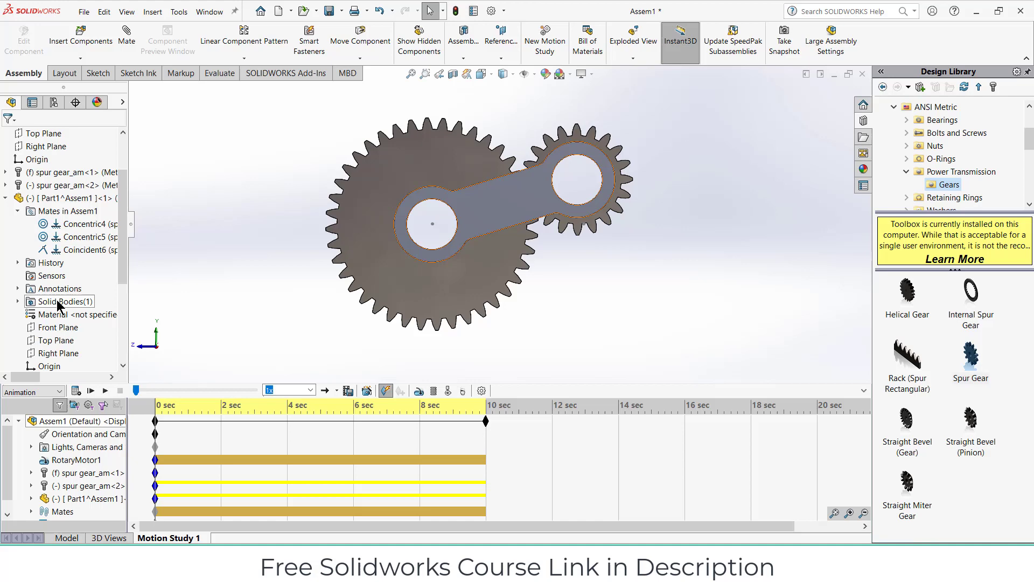
Make the link transparent at the start of the animation.
{"action": "scroll", "coordinate": [66, 313], "scroll_direction": "down", "scroll_amount": 2}
{"action": "scroll", "coordinate": [66, 314], "scroll_direction": "up", "scroll_amount": 2}
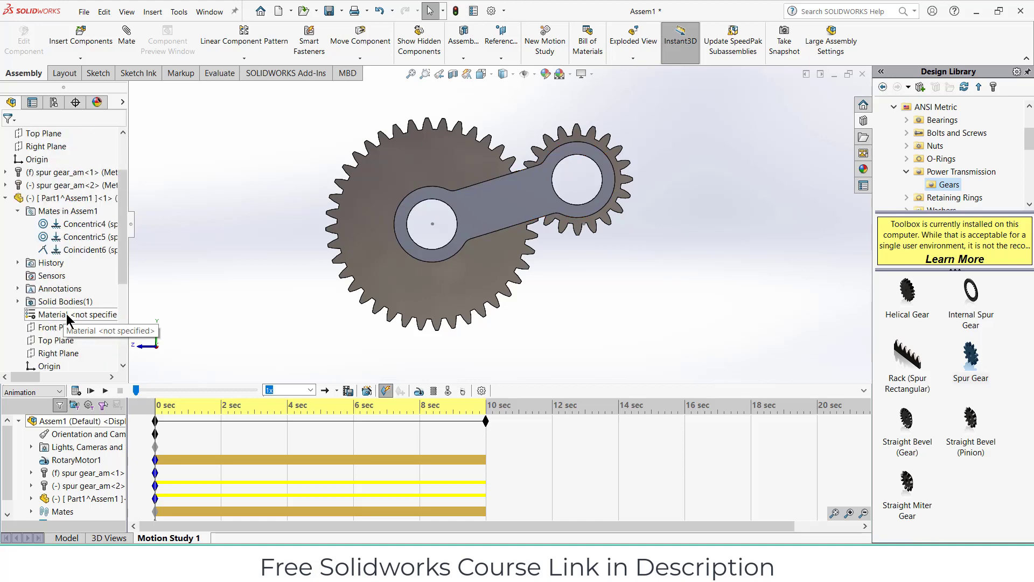
{"action": "right_click", "coordinate": [51, 198]}
{"action": "left_click", "coordinate": [143, 166]}
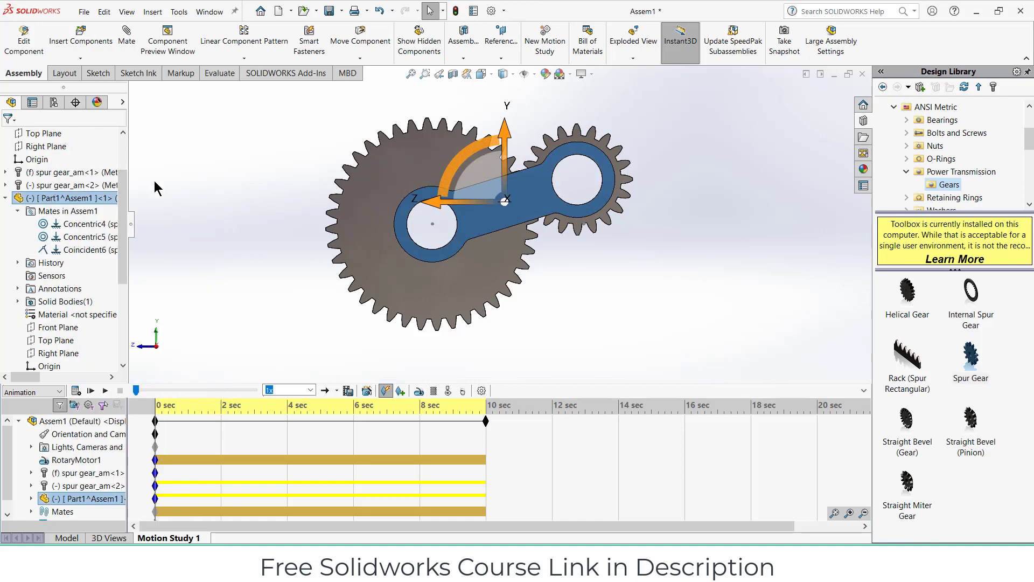
{"action": "left_click", "coordinate": [262, 248]}
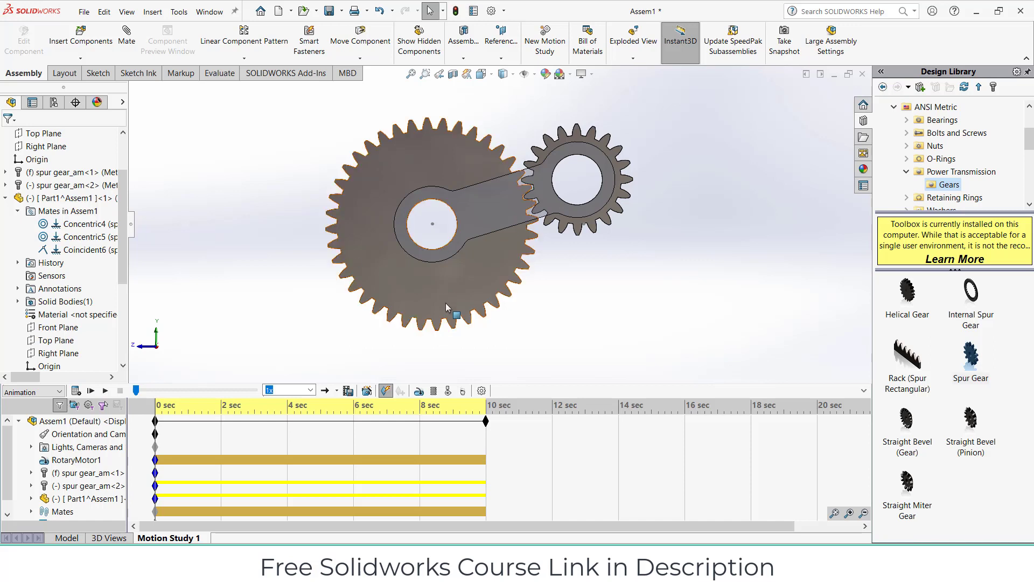
Play the animation with the timeline collapsed and examine the small gear rolling around the large one.
{"action": "left_click", "coordinate": [106, 391]}
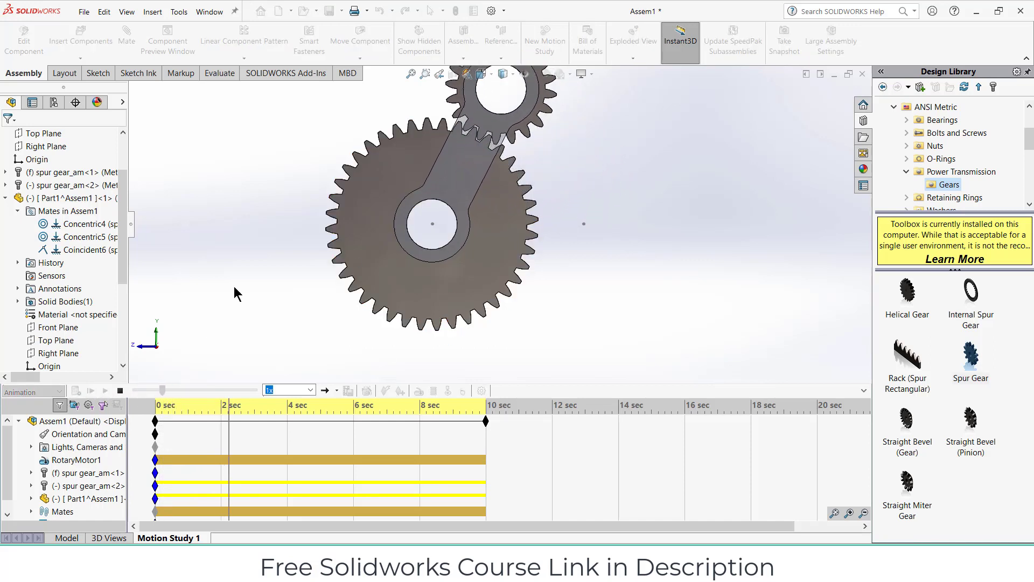
{"action": "left_click", "coordinate": [864, 390]}
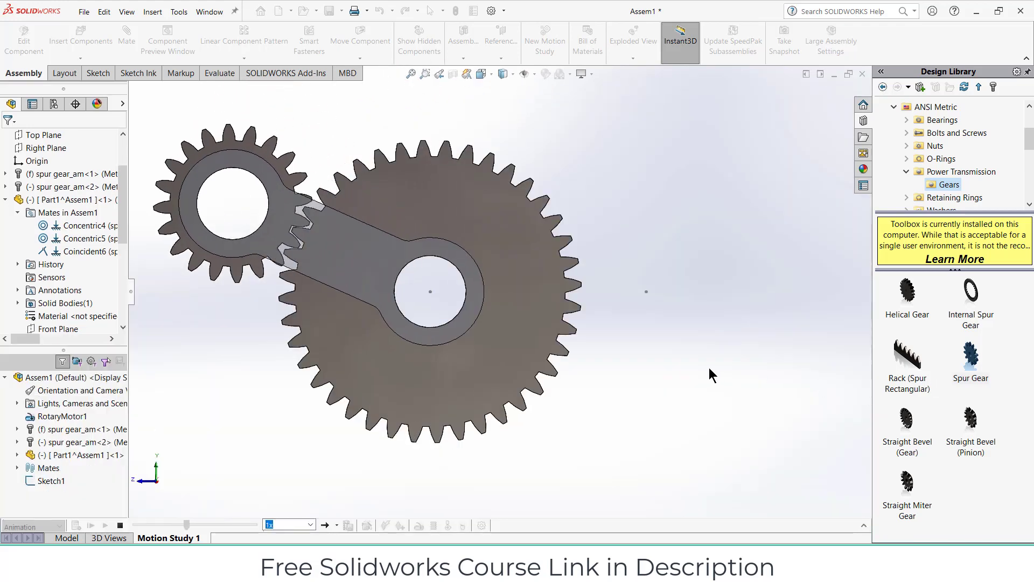
{"action": "scroll", "coordinate": [591, 361], "scroll_direction": "up", "scroll_amount": 2}
{"action": "scroll", "coordinate": [423, 316], "scroll_direction": "down", "scroll_amount": 3}
{"action": "scroll", "coordinate": [547, 262], "scroll_direction": "up", "scroll_amount": 3}
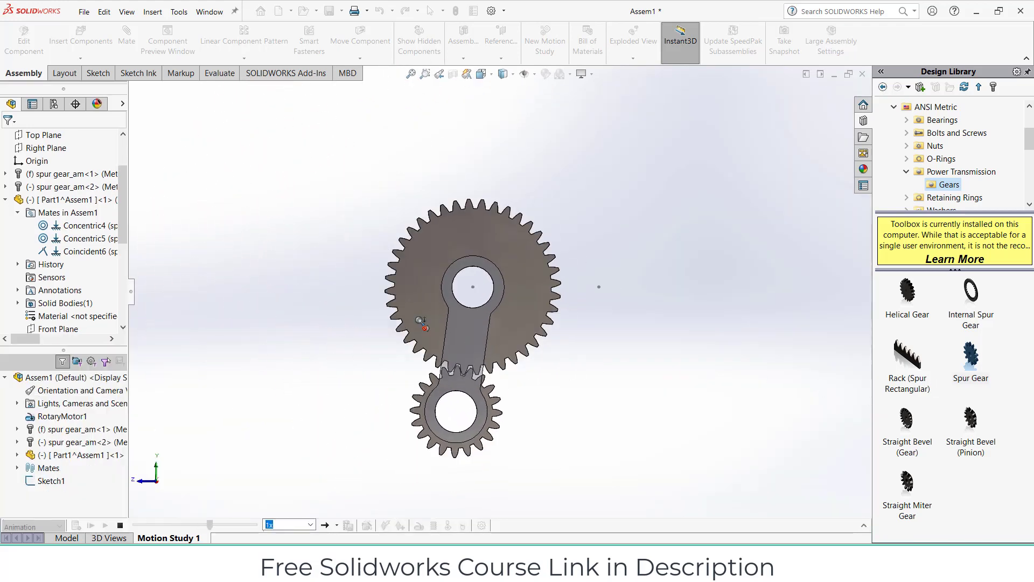
{"action": "scroll", "coordinate": [571, 269], "scroll_direction": "down", "scroll_amount": 3}
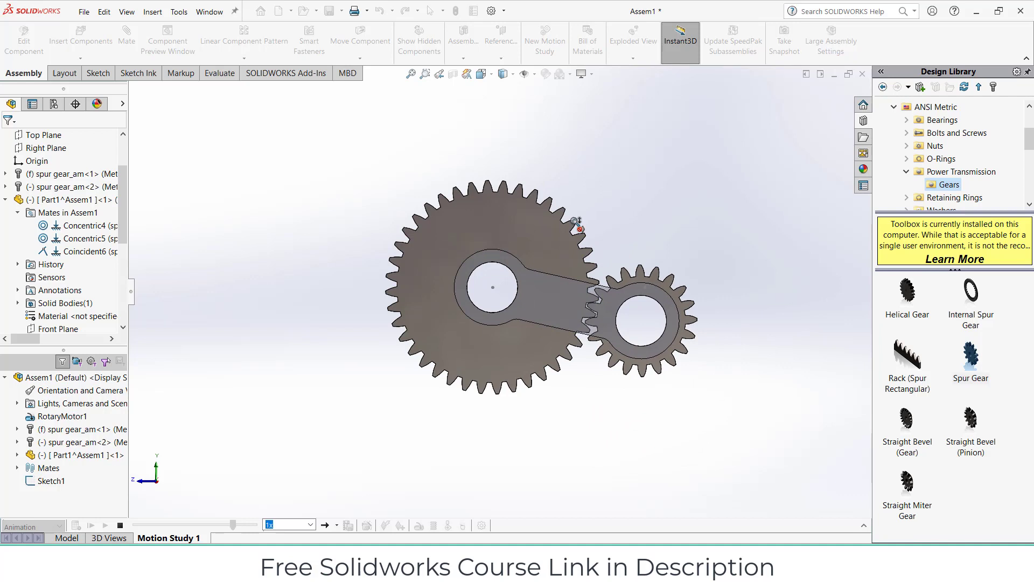